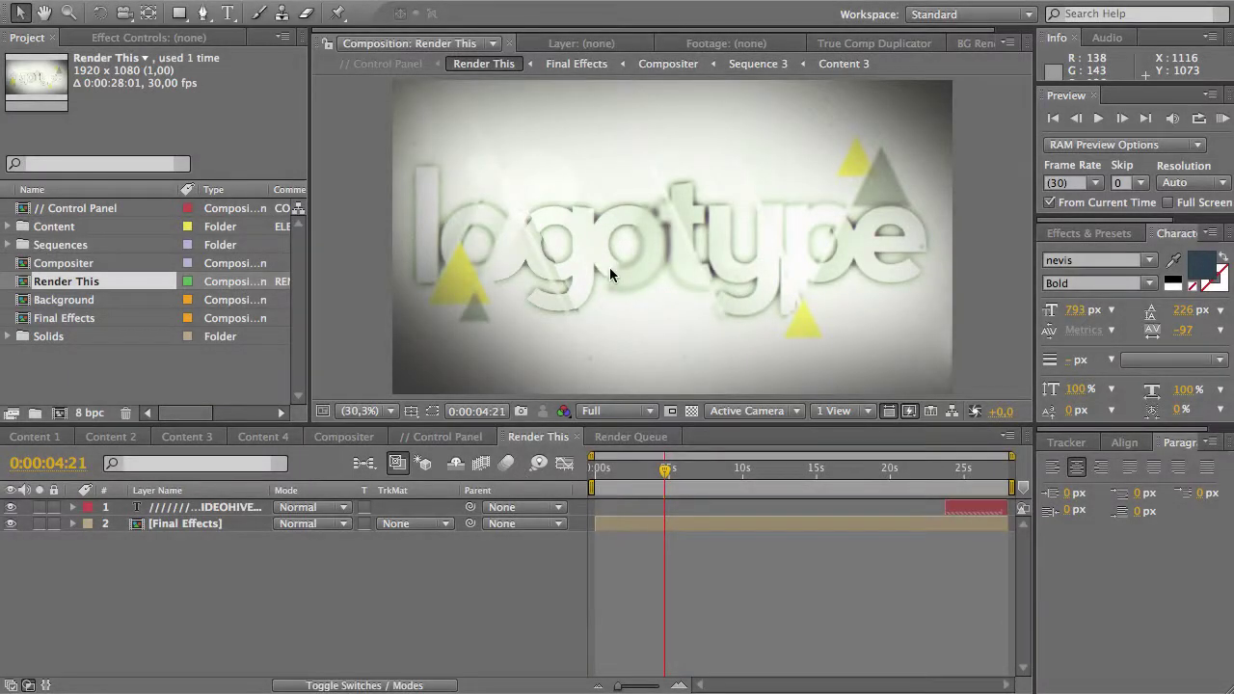
Step: Browse the Content and Sequences folders and the Control Panel and Render This compositions
click(195, 369)
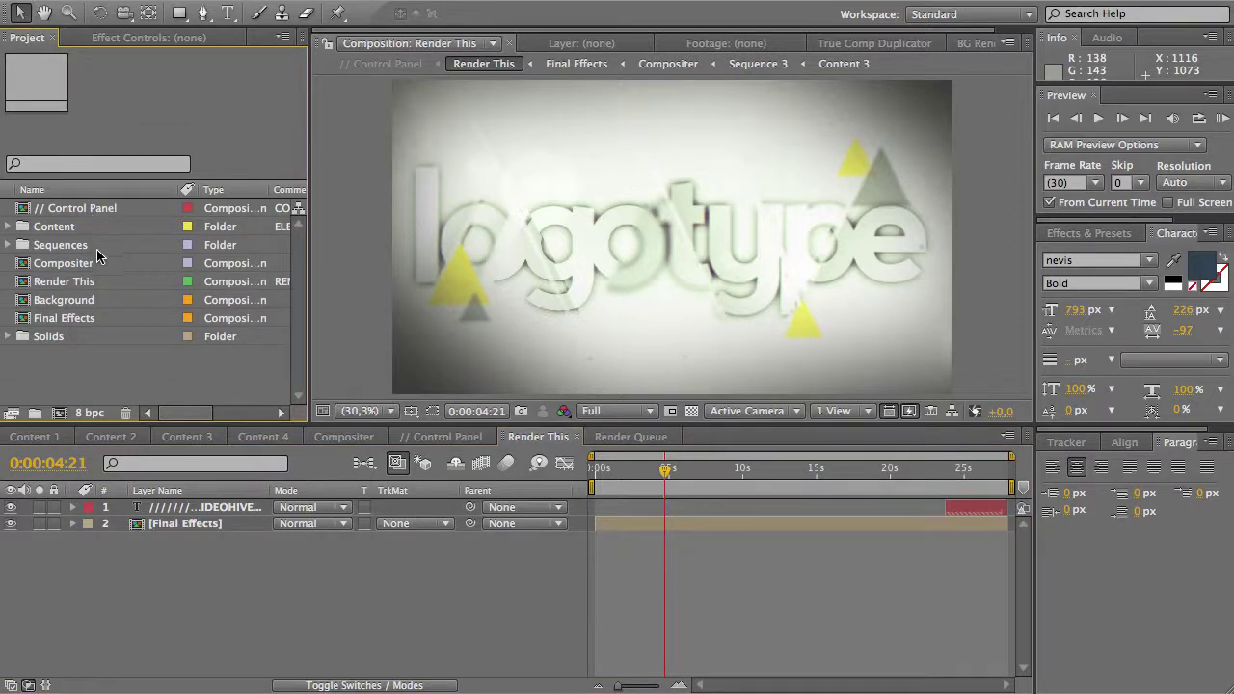
click(46, 229)
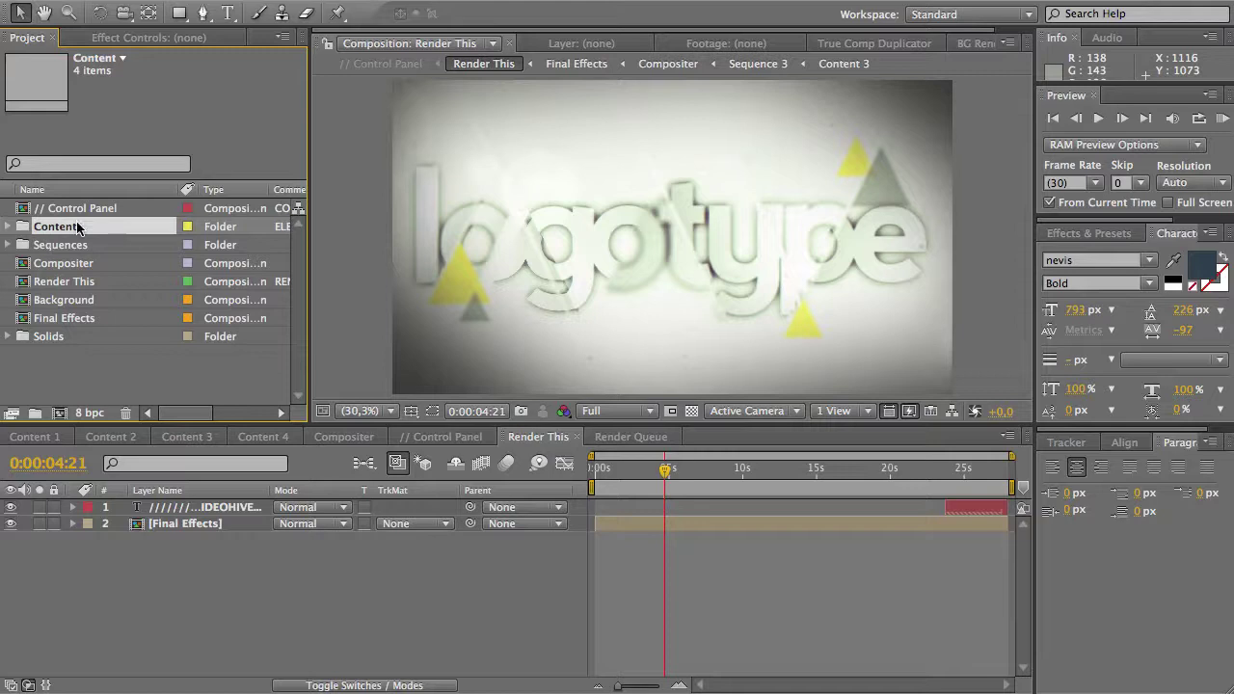
click(75, 247)
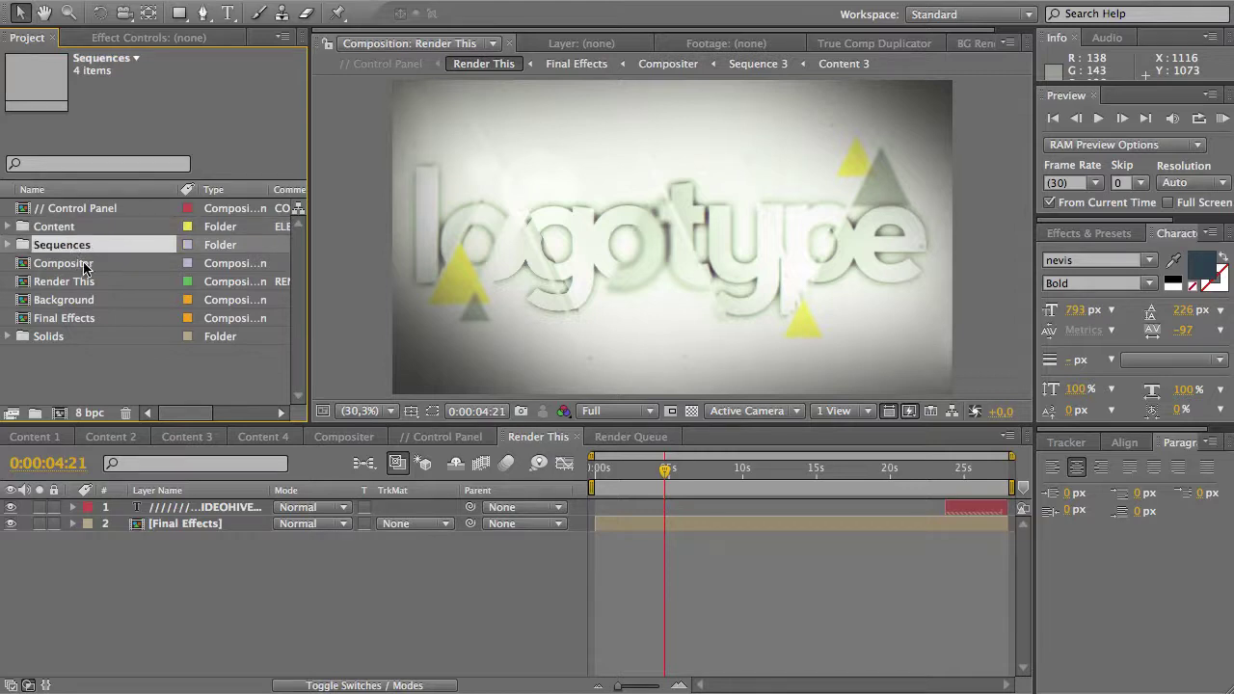
click(94, 211)
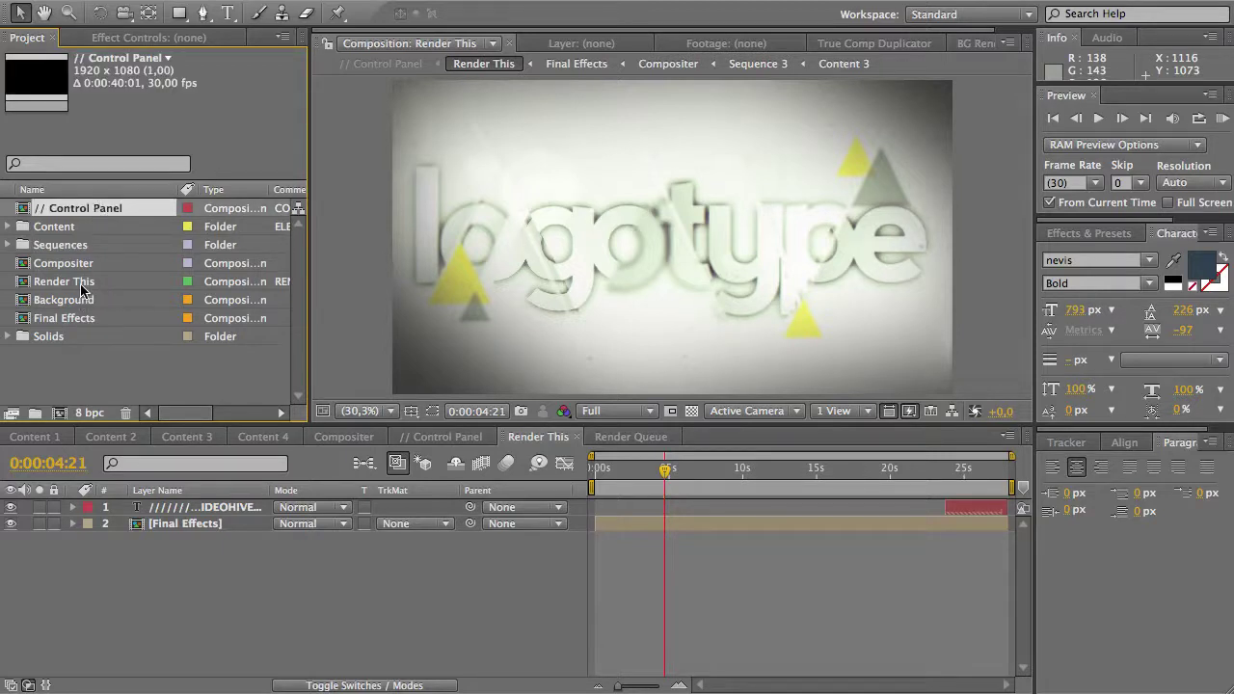
click(81, 285)
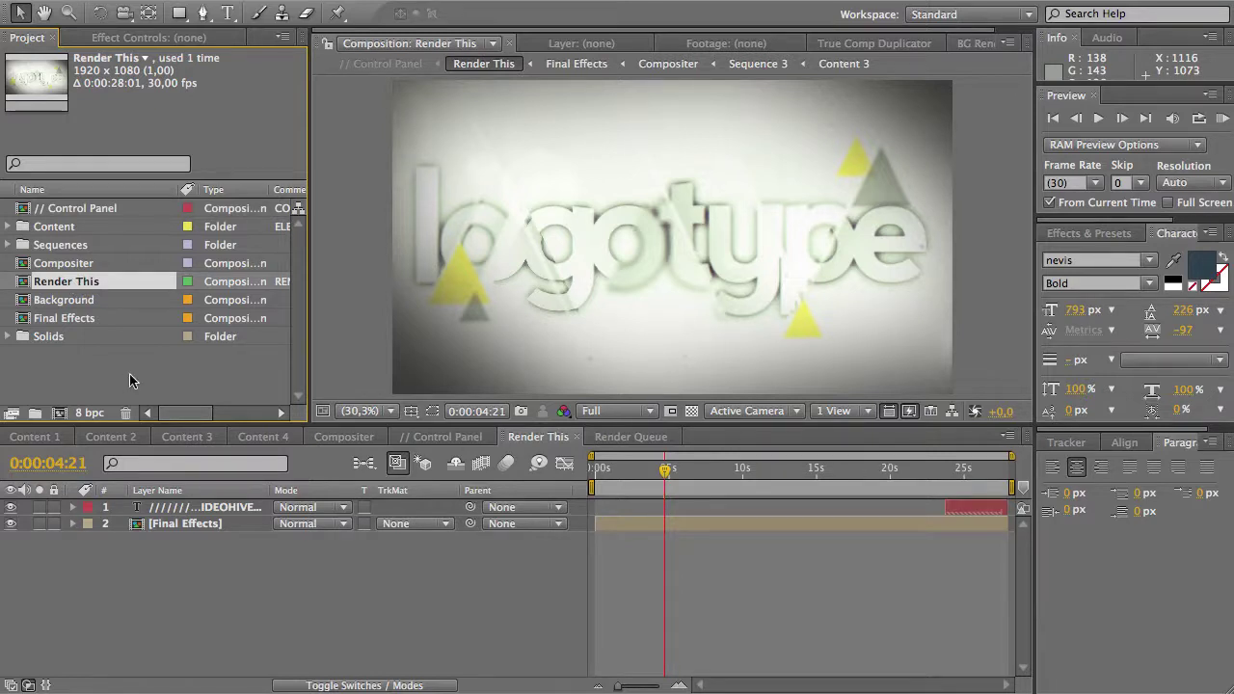
click(160, 372)
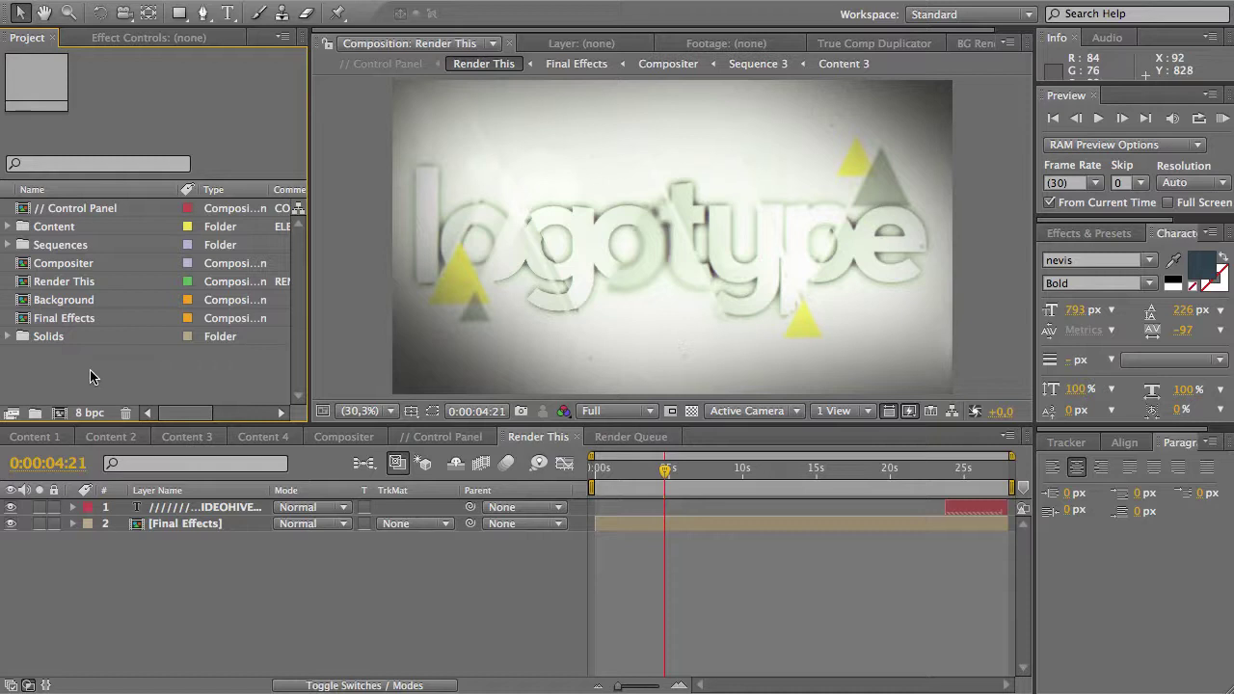
Step: Peek inside the Content folder and cycle through Content 1–4, then bring up Render This
click(9, 227)
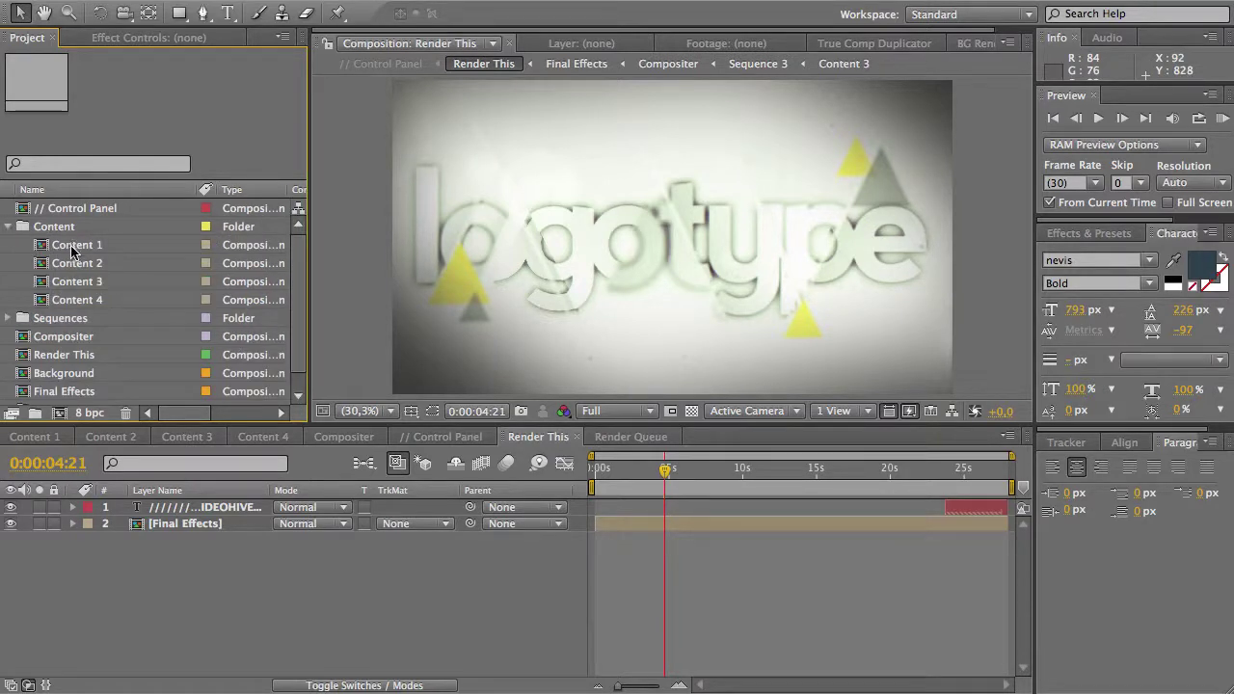
click(10, 227)
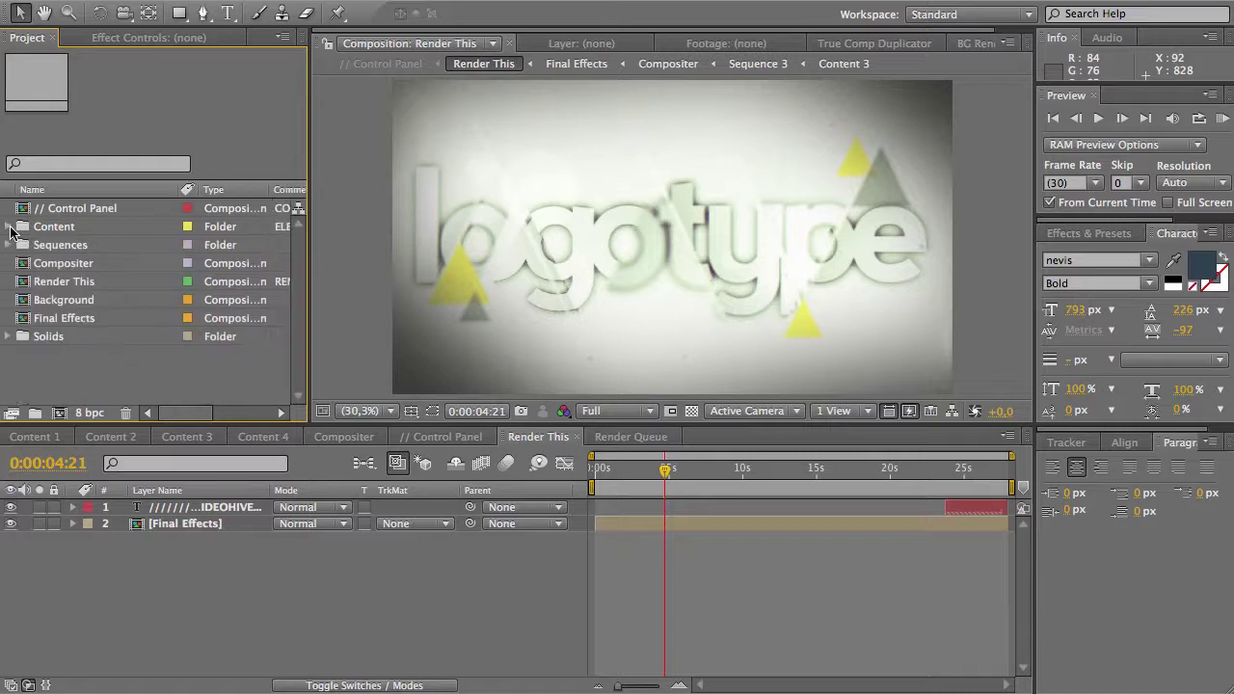
click(39, 437)
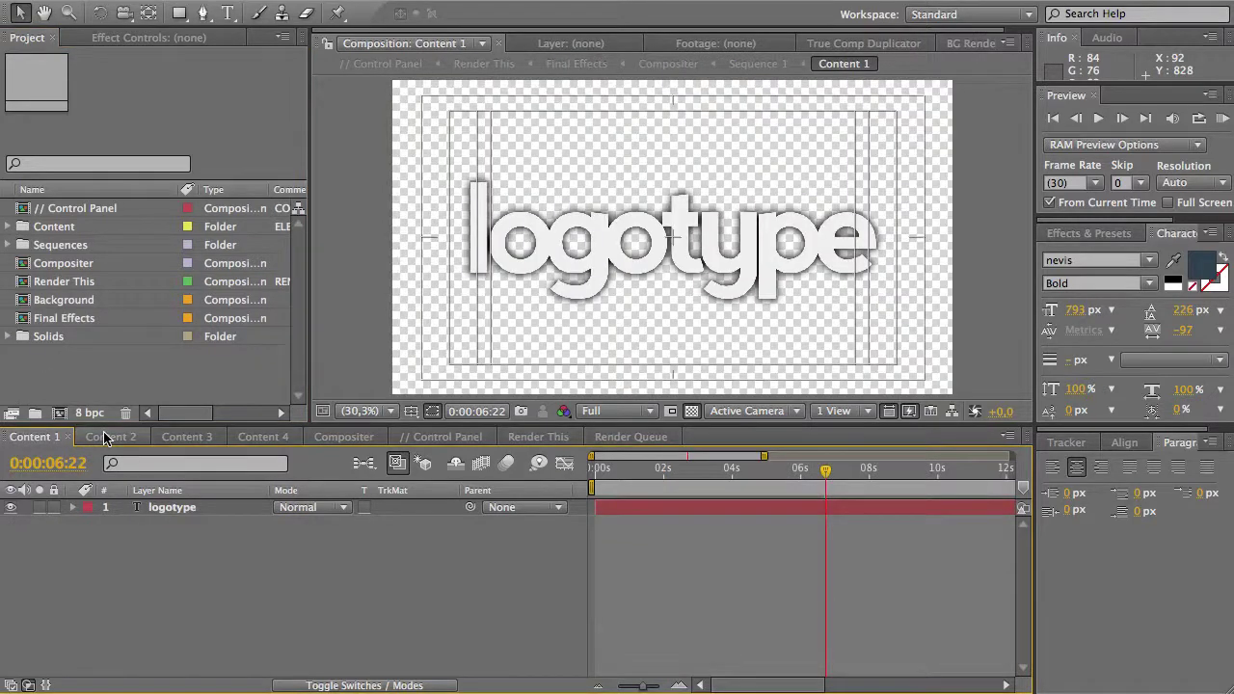
click(111, 437)
click(185, 437)
click(262, 437)
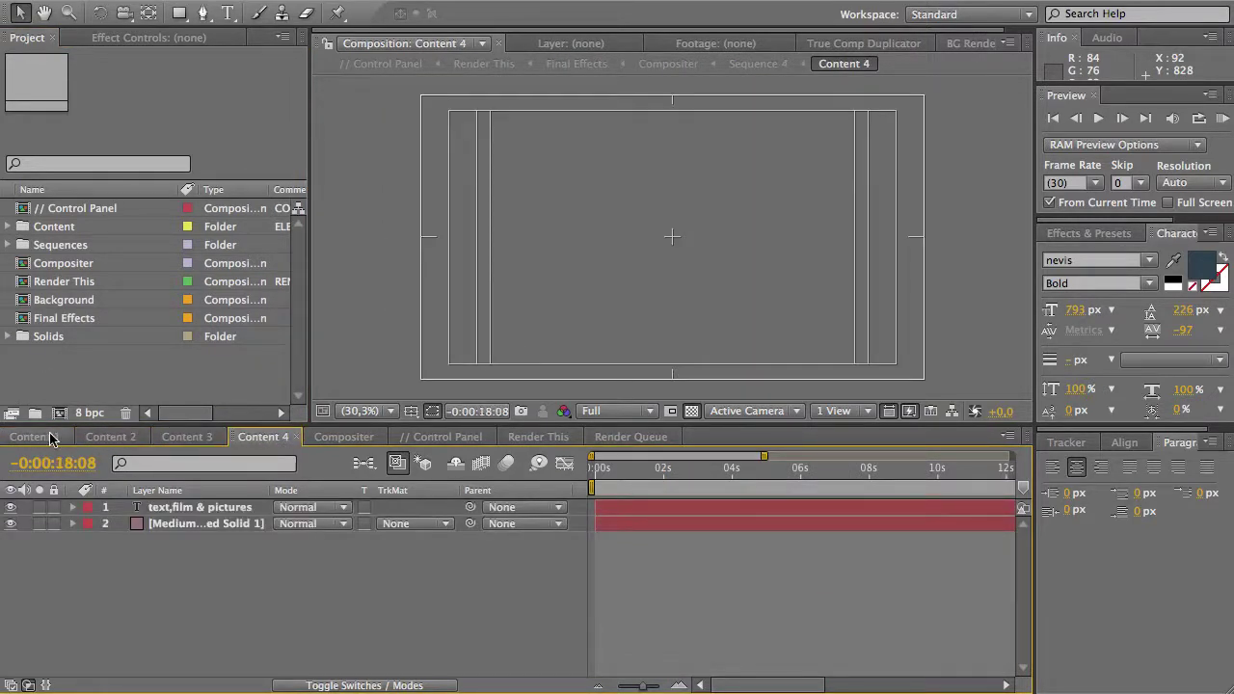
click(35, 436)
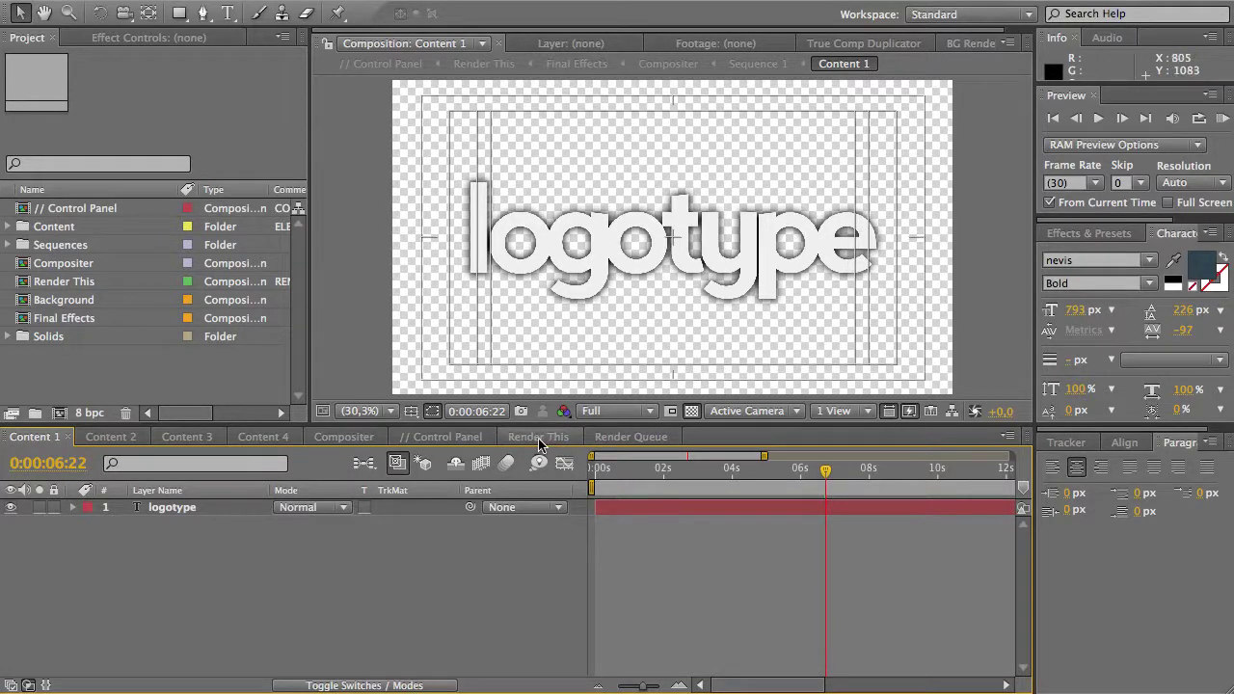
click(540, 439)
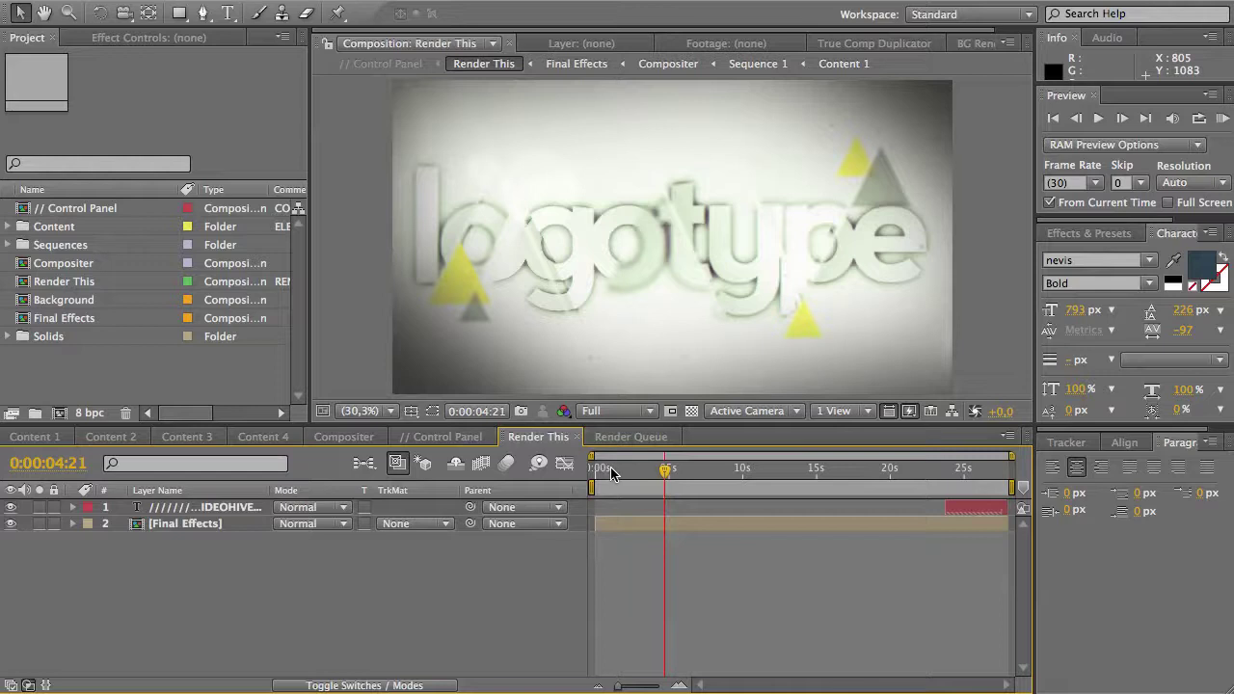
Step: Set the Render This preview resolution to Third, scrub the animation, then return to Content 1
click(605, 411)
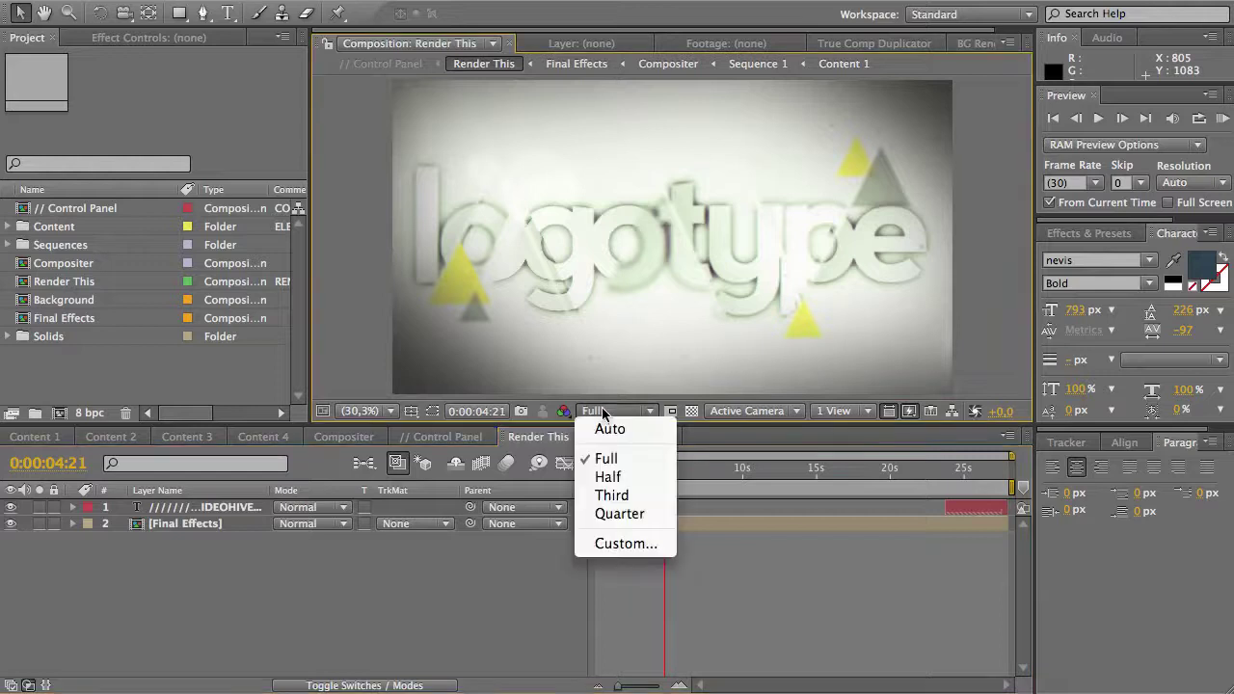
click(611, 495)
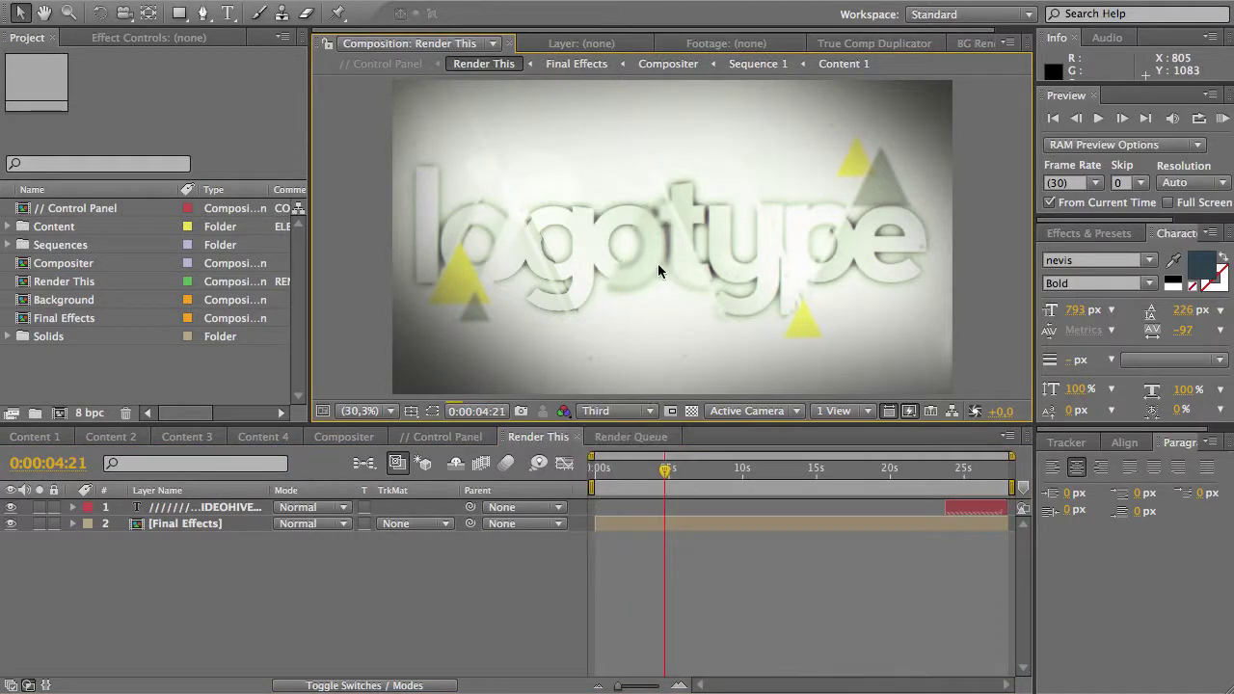
click(653, 469)
mouse_move(655, 472)
mouse_down()
mouse_move(640, 474)
mouse_move(840, 472)
mouse_move(896, 493)
mouse_move(936, 474)
mouse_move(636, 472)
mouse_up()
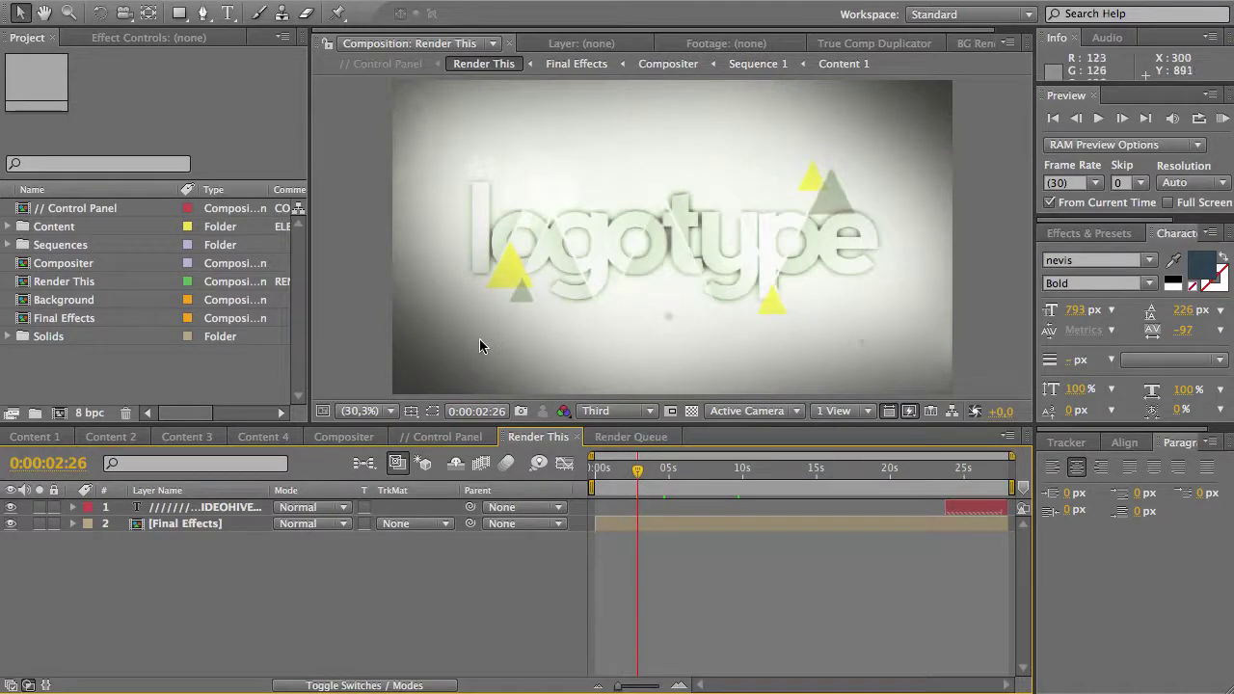
click(45, 439)
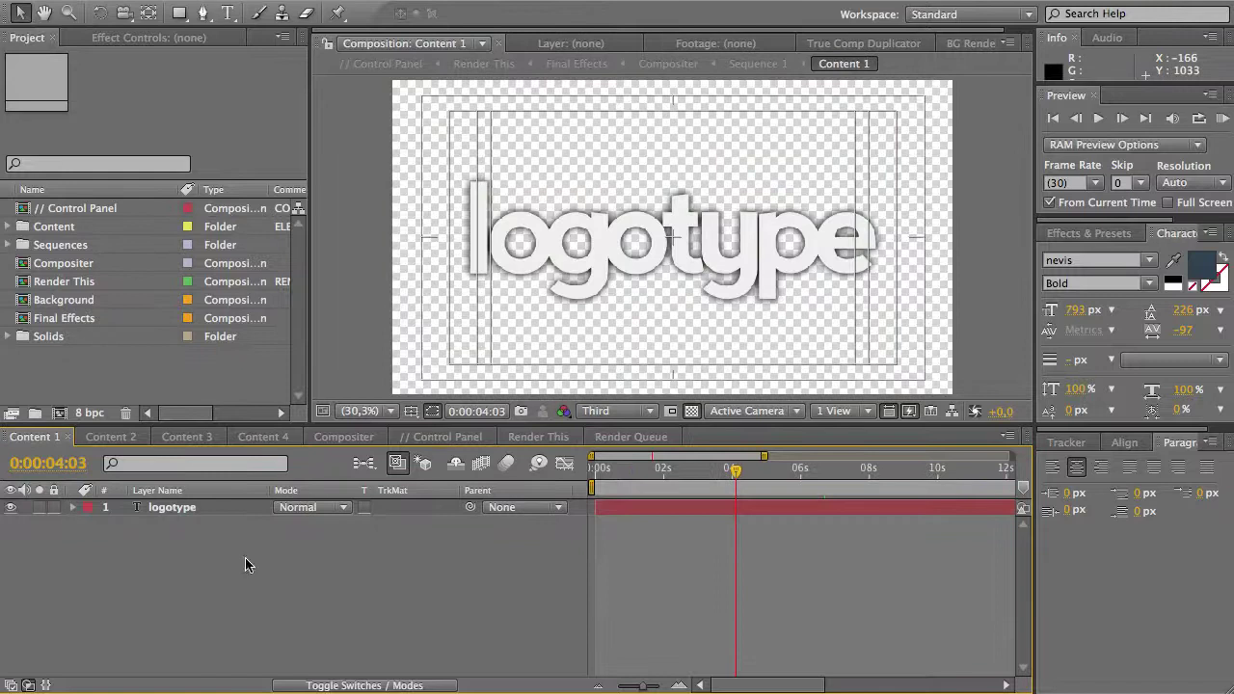
Step: Replace the logotype text layer's wording with 'anything'
click(221, 511)
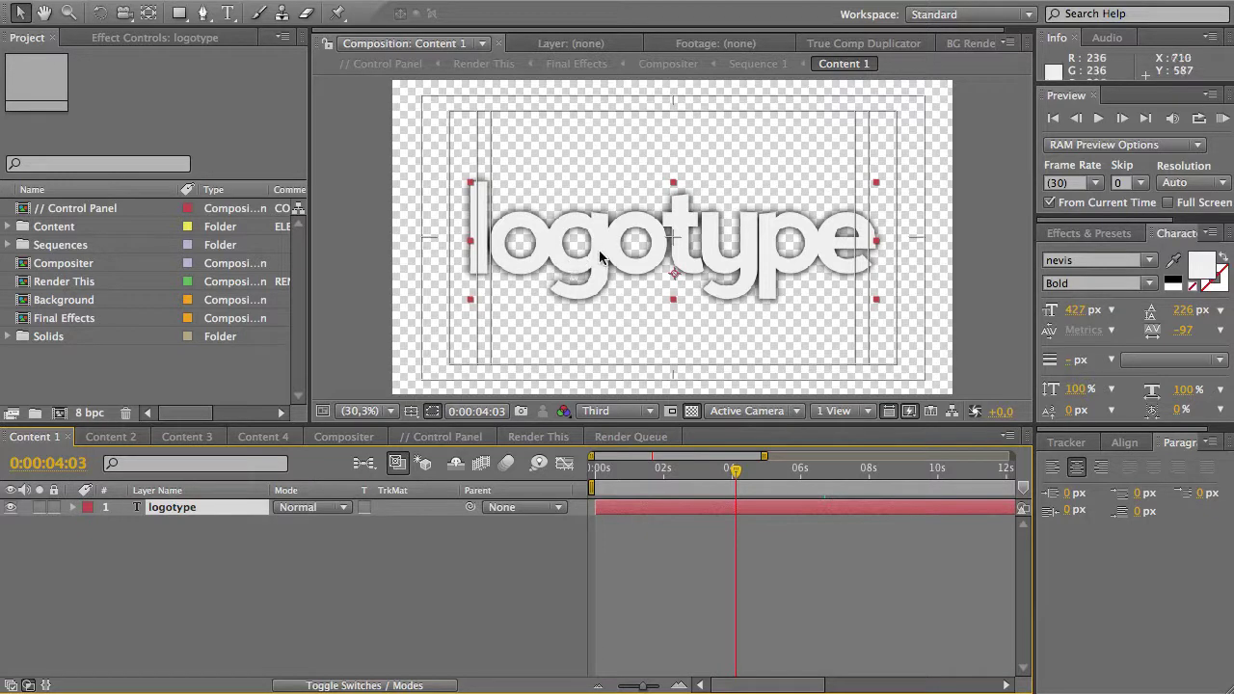
double_click(600, 256)
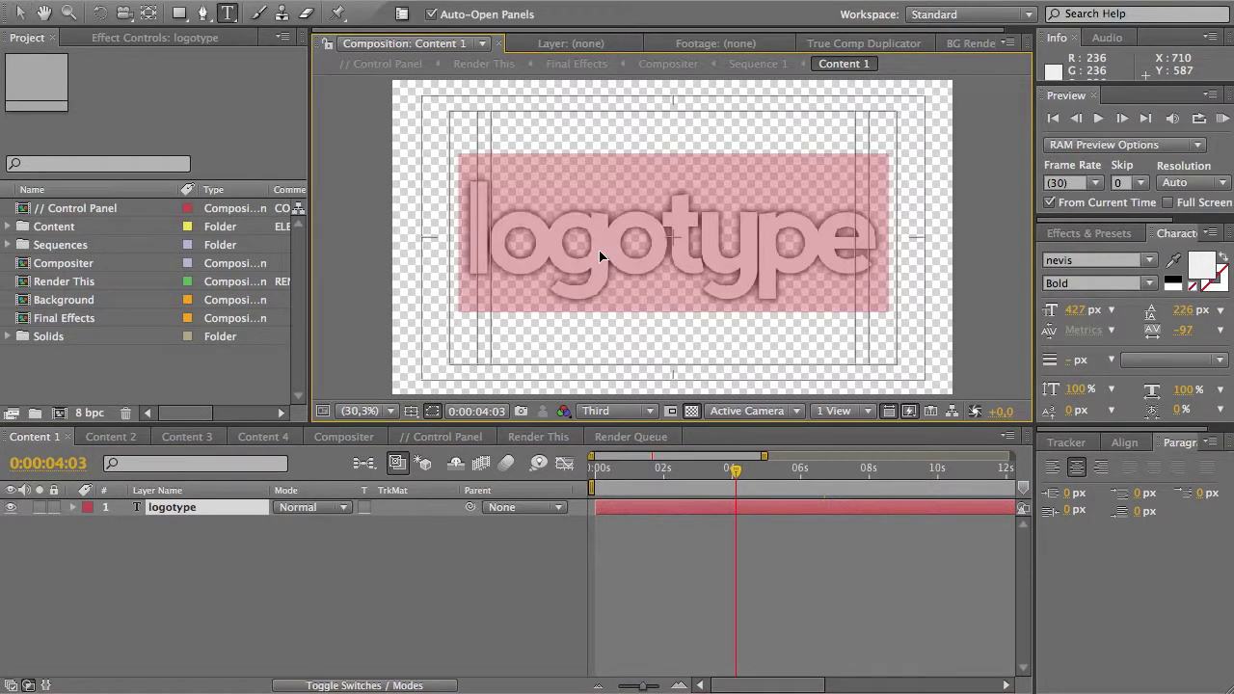
text(a)
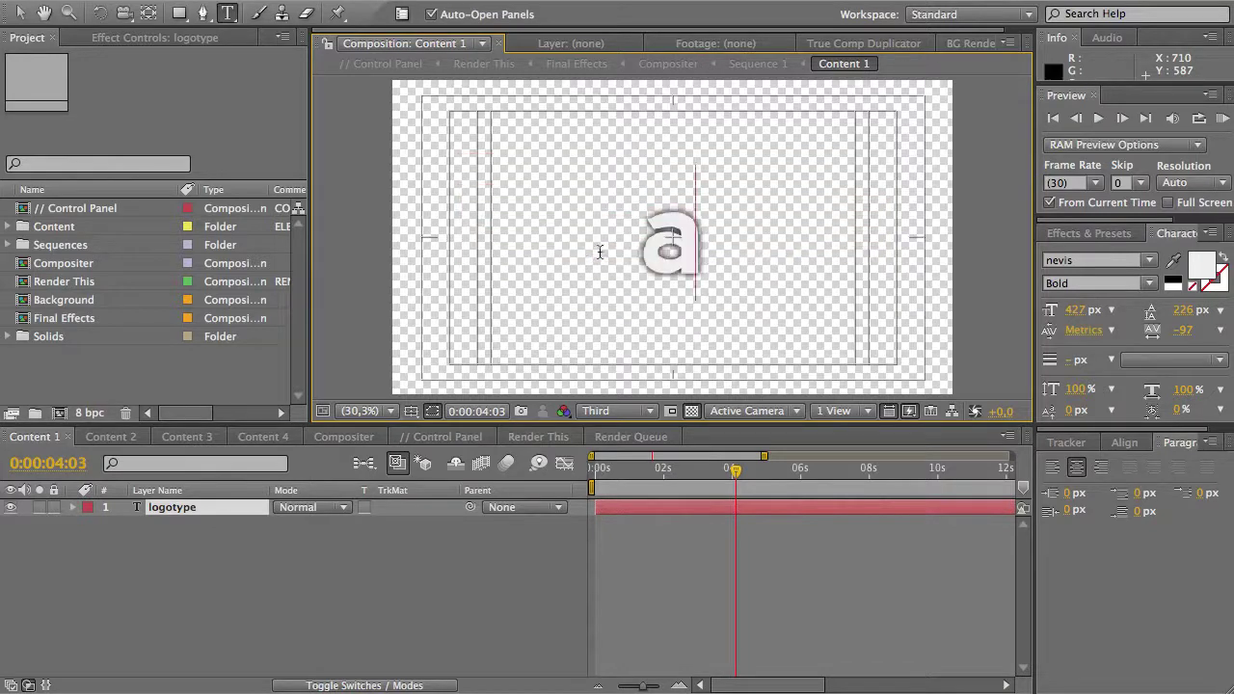
text(nything)
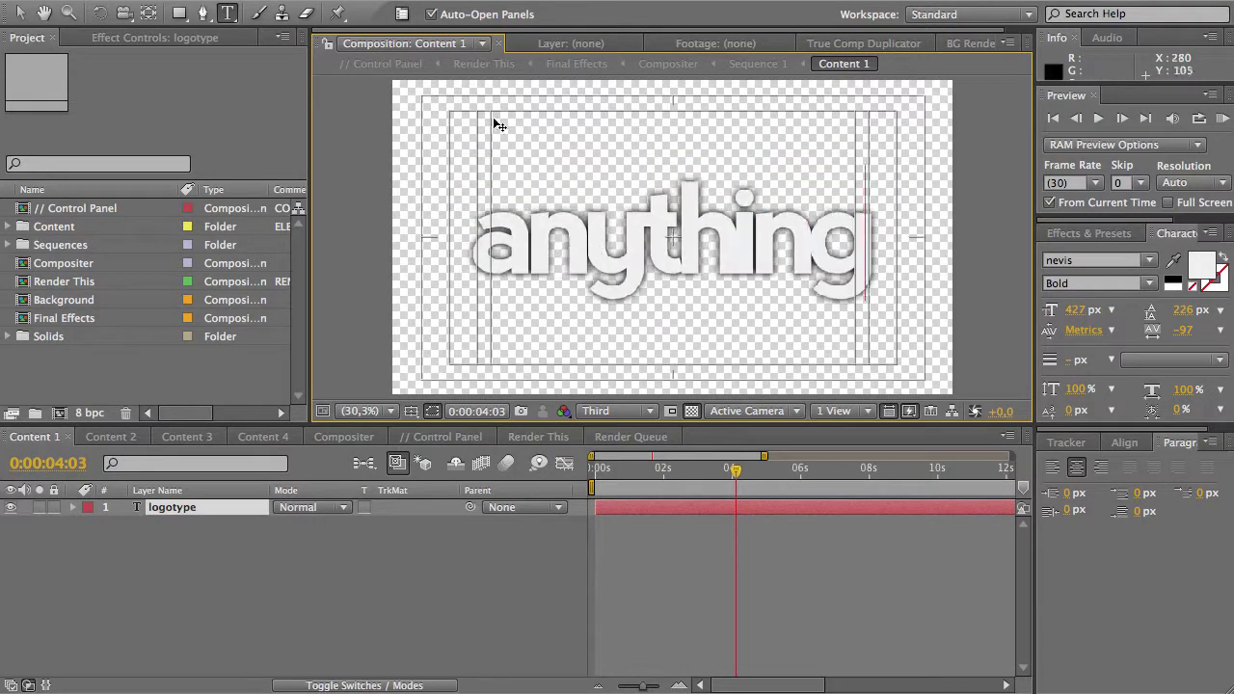
click(19, 12)
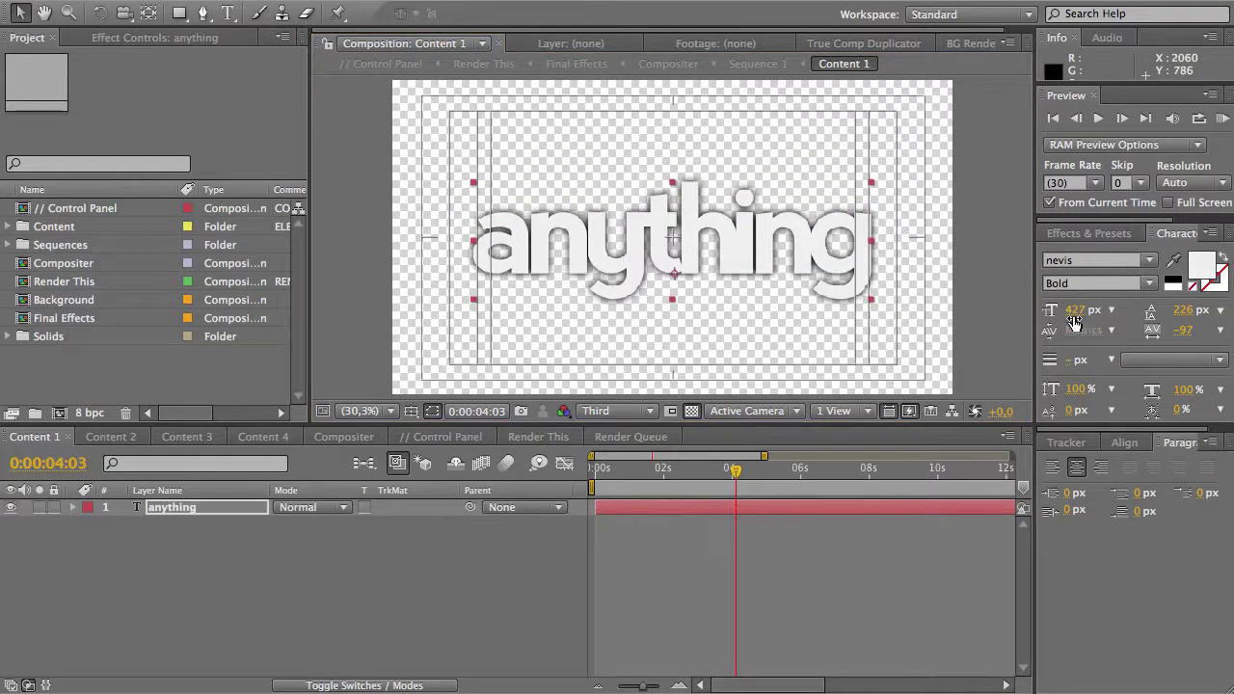
Step: Set the 'anything' text to Myriad Pro at 410 px and nudge it into place
drag(1073, 310, 1081, 266)
click(1081, 260)
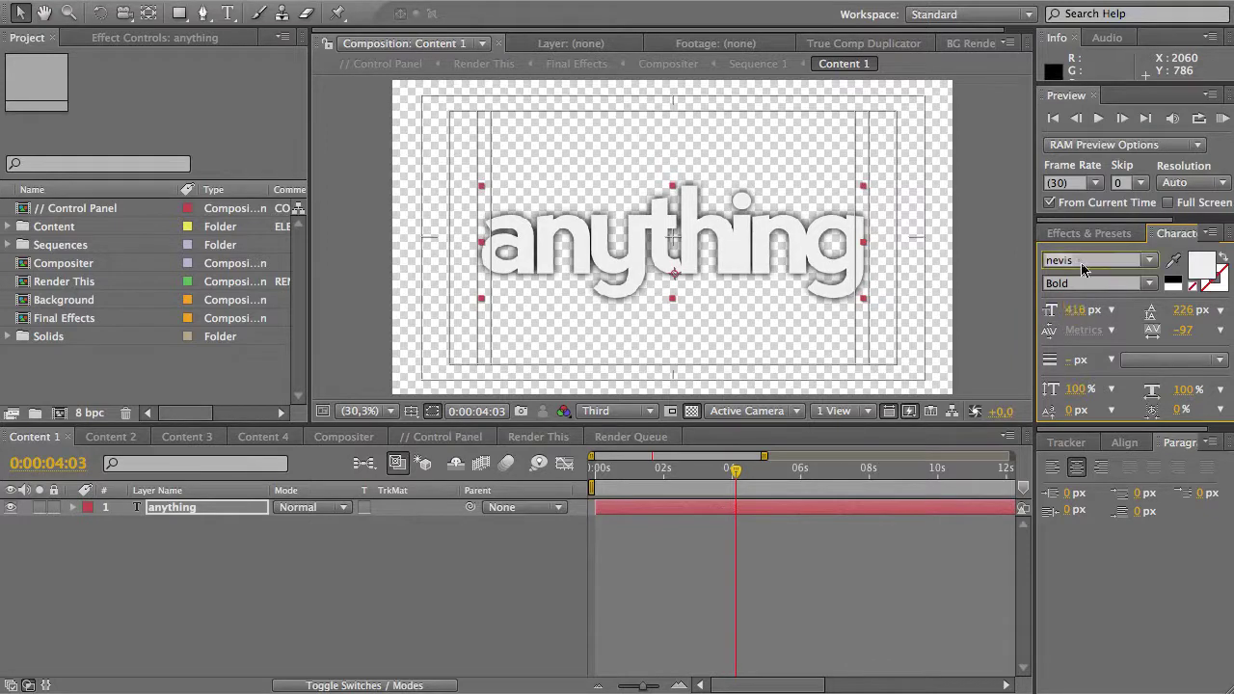
text(Myriad Pro)
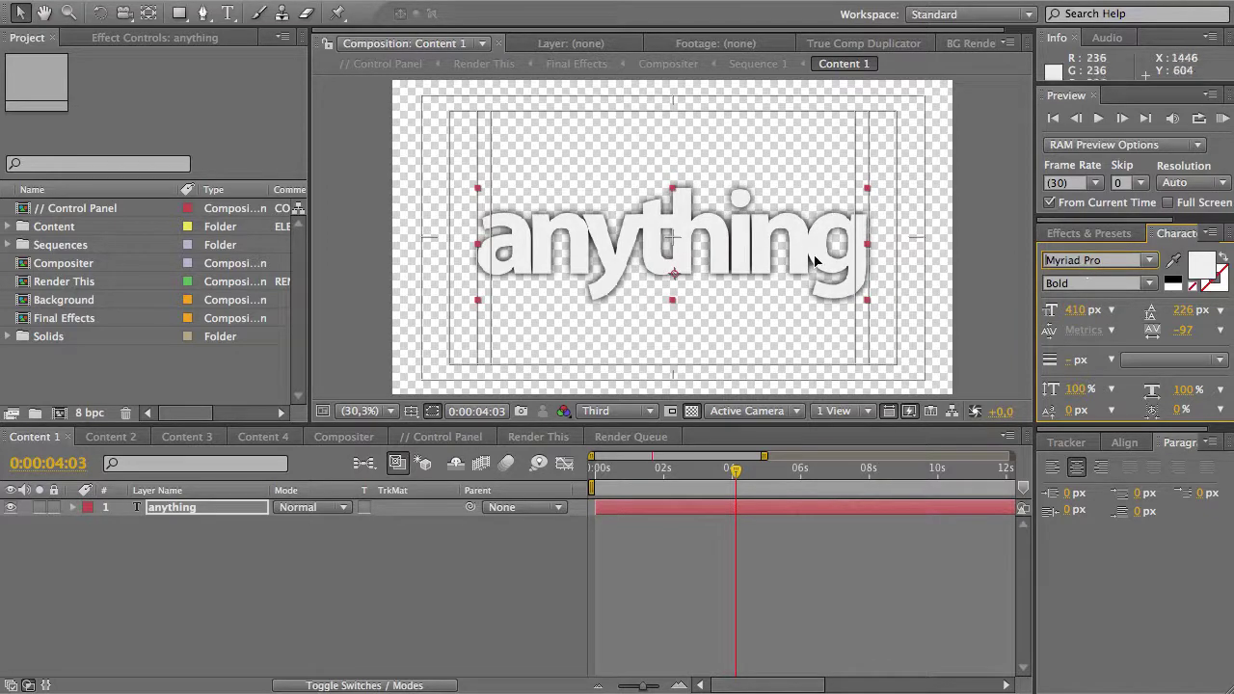
click(813, 260)
drag(813, 260, 816, 255)
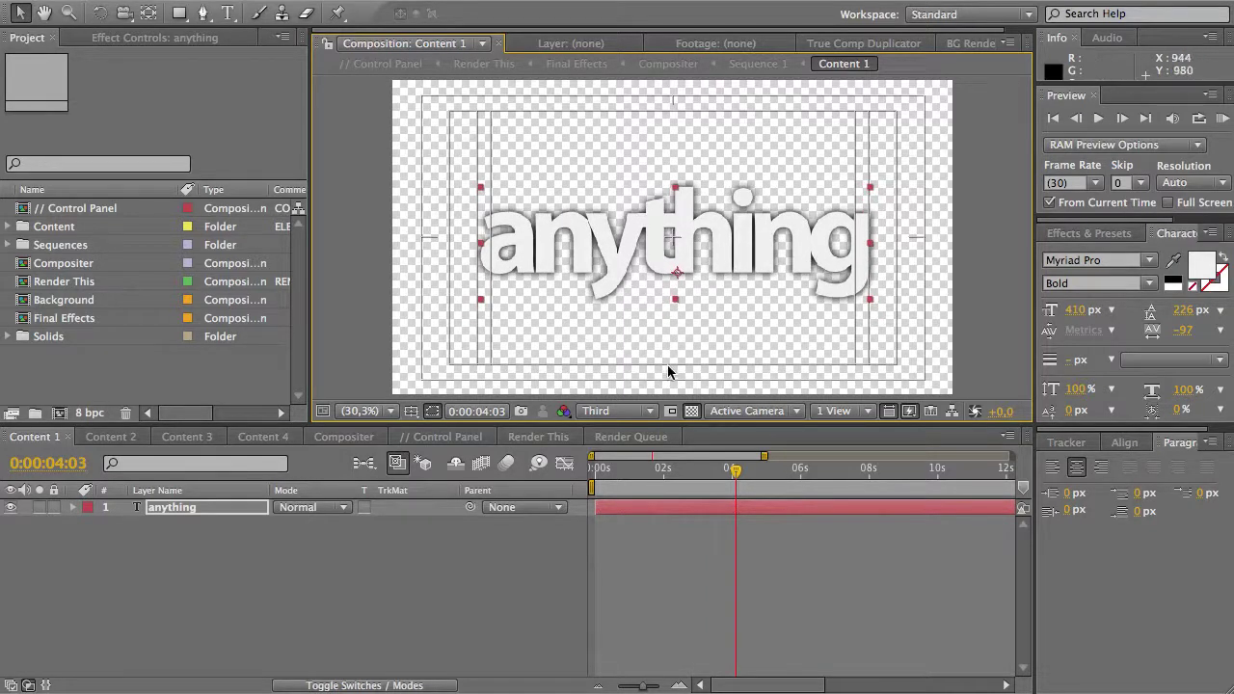
click(538, 437)
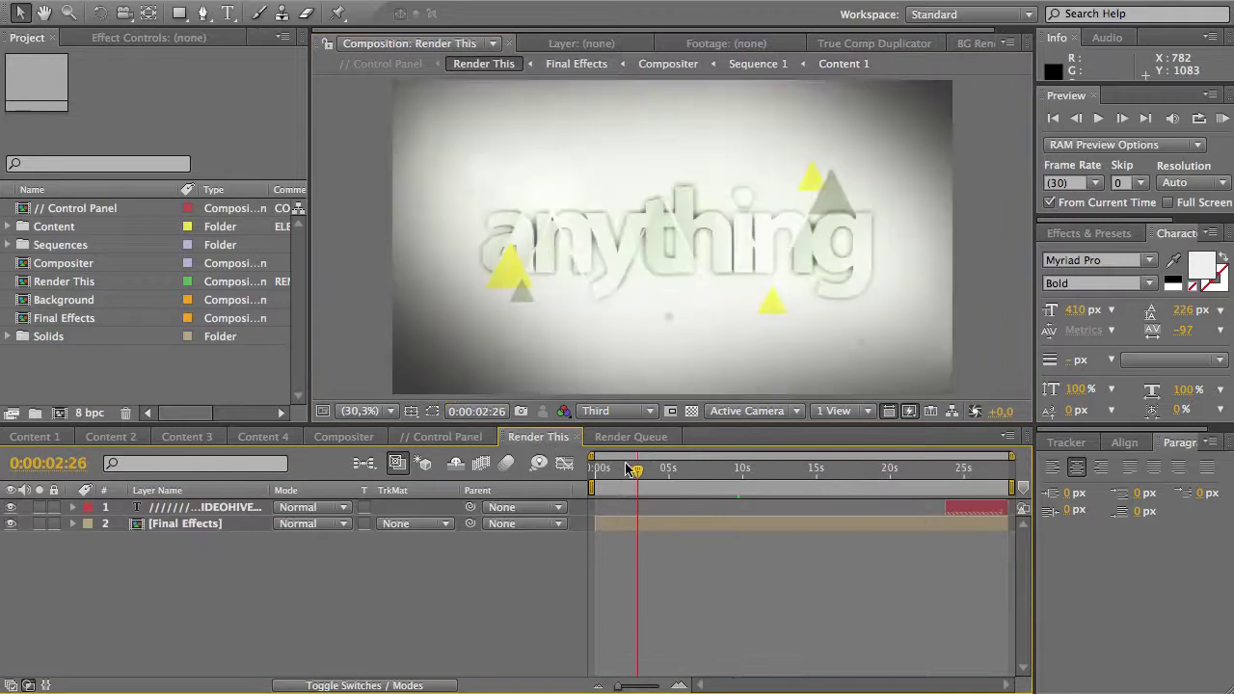
drag(637, 473, 635, 474)
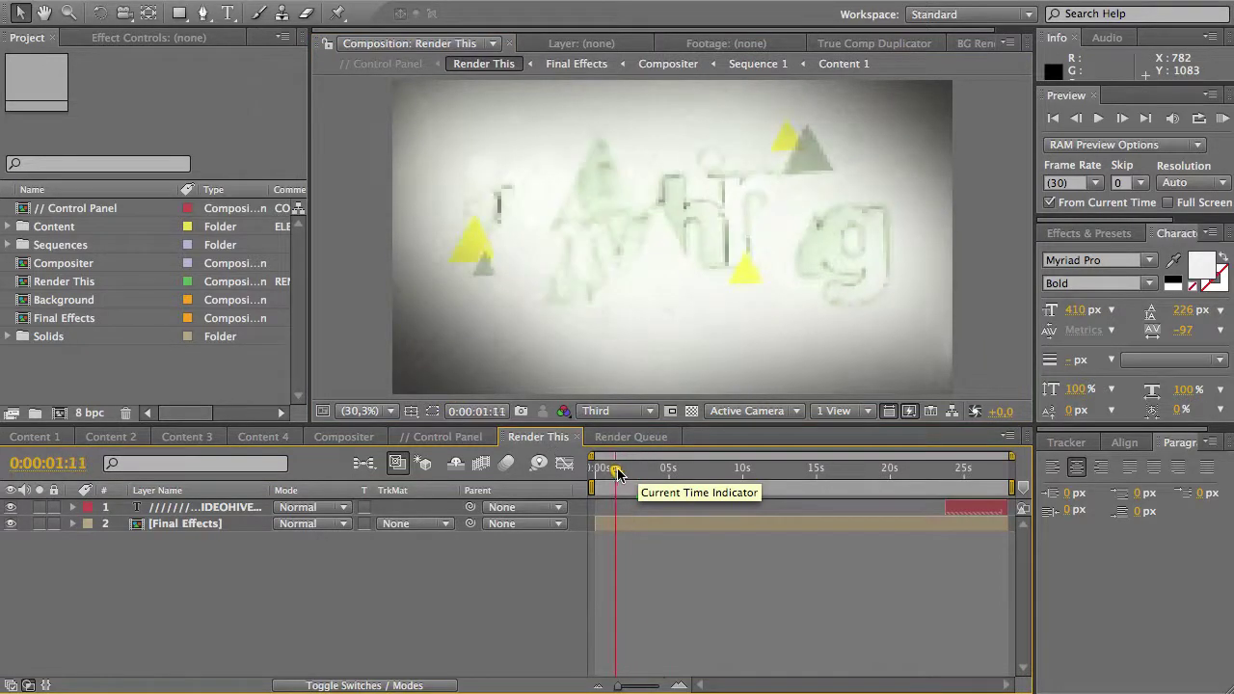
drag(635, 474, 651, 472)
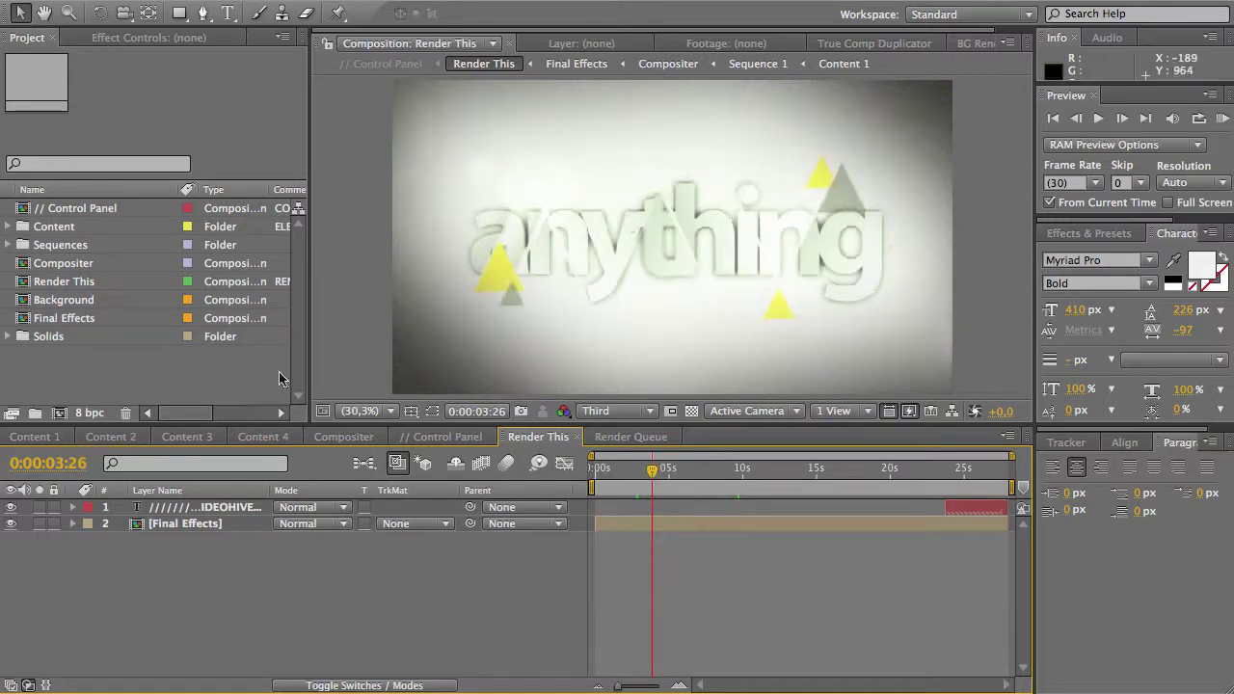
click(34, 437)
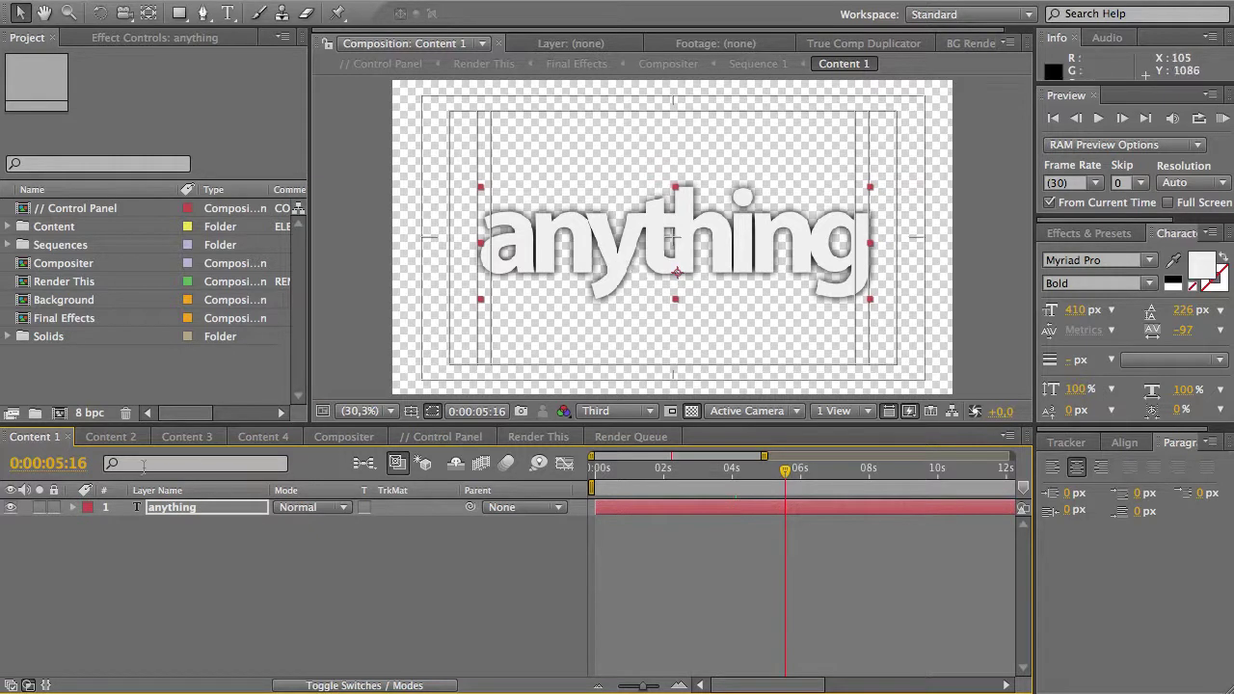
Step: Delete the 'anything' layer and create a new 'title' text layer centred in the frame
key(Return)
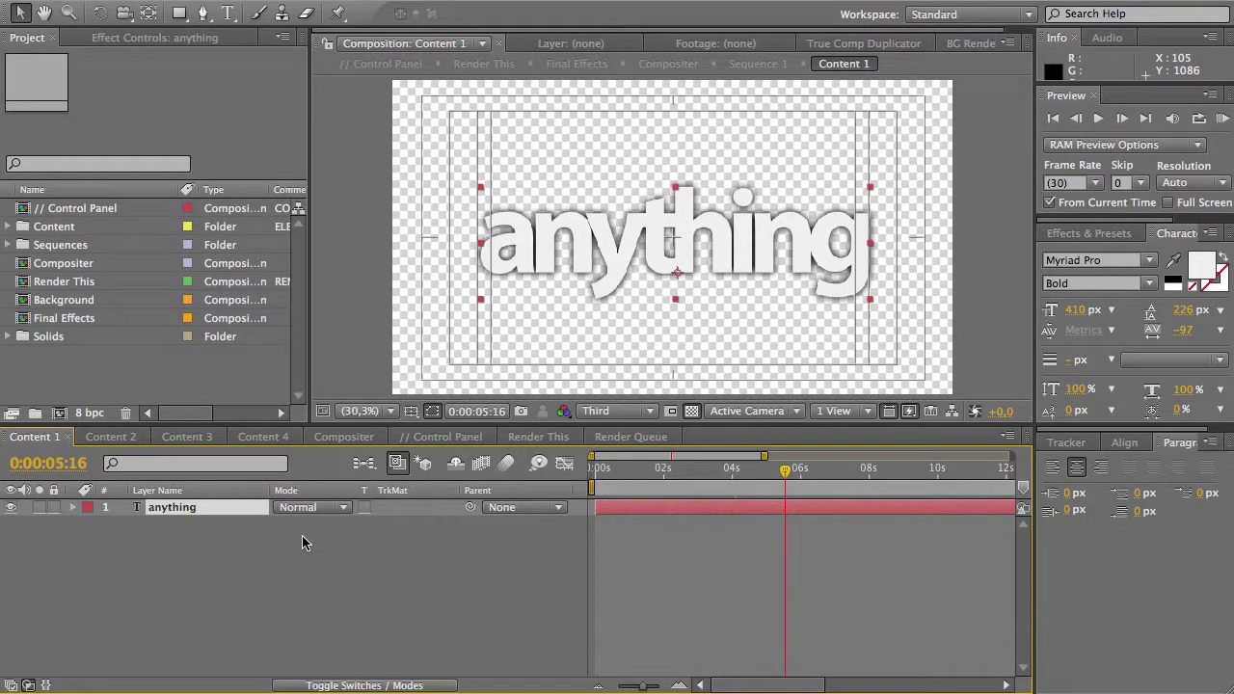
key(Delete)
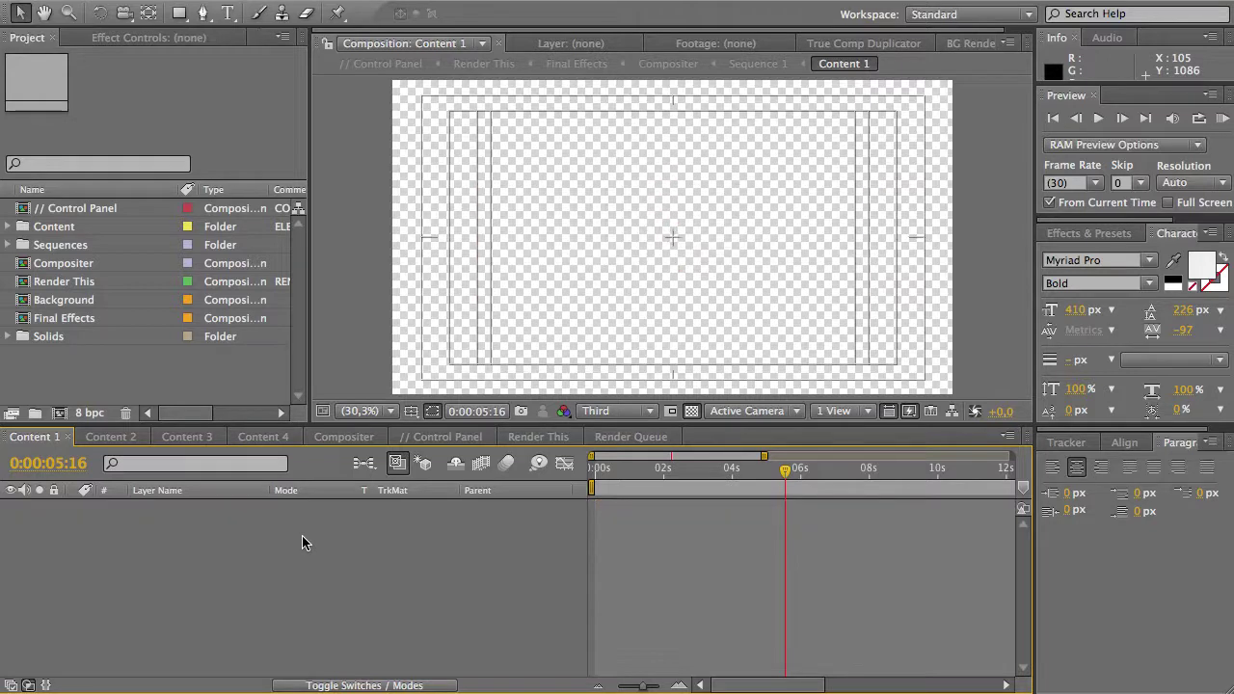
click(228, 13)
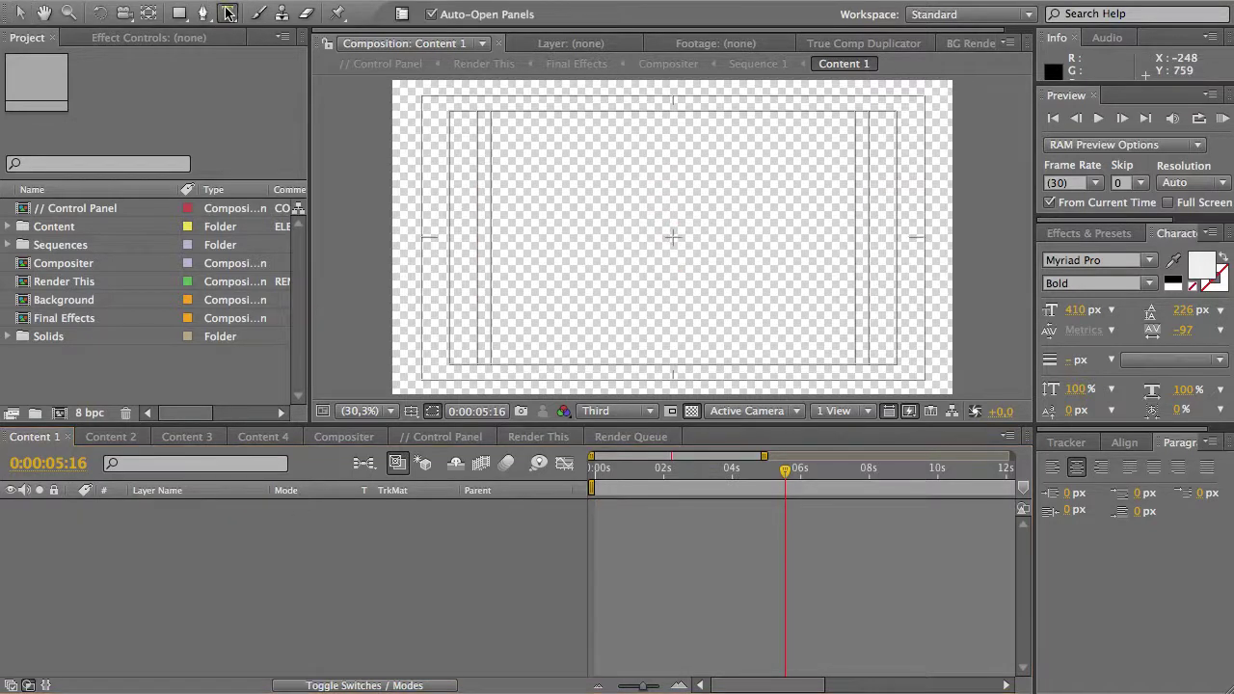
click(508, 255)
text(title)
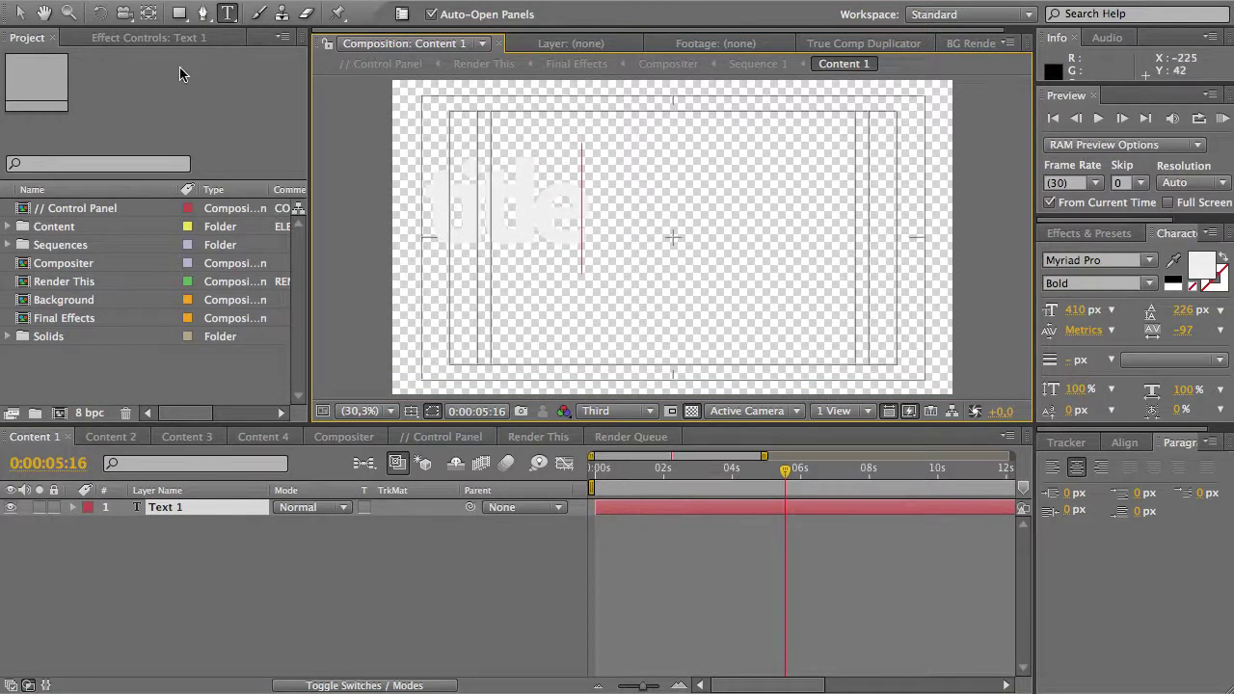
click(19, 13)
drag(493, 200, 650, 207)
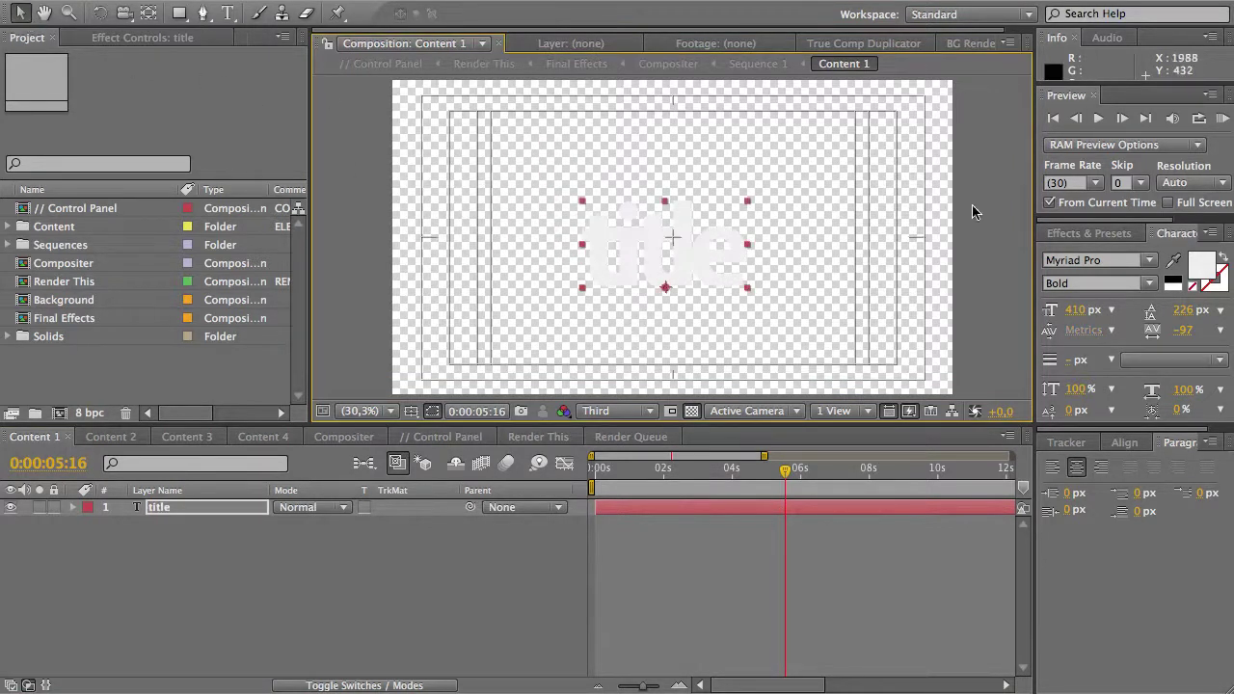
Step: Colour the title text near-white F9F9F9 and nudge it slightly up and right
click(1201, 262)
click(477, 328)
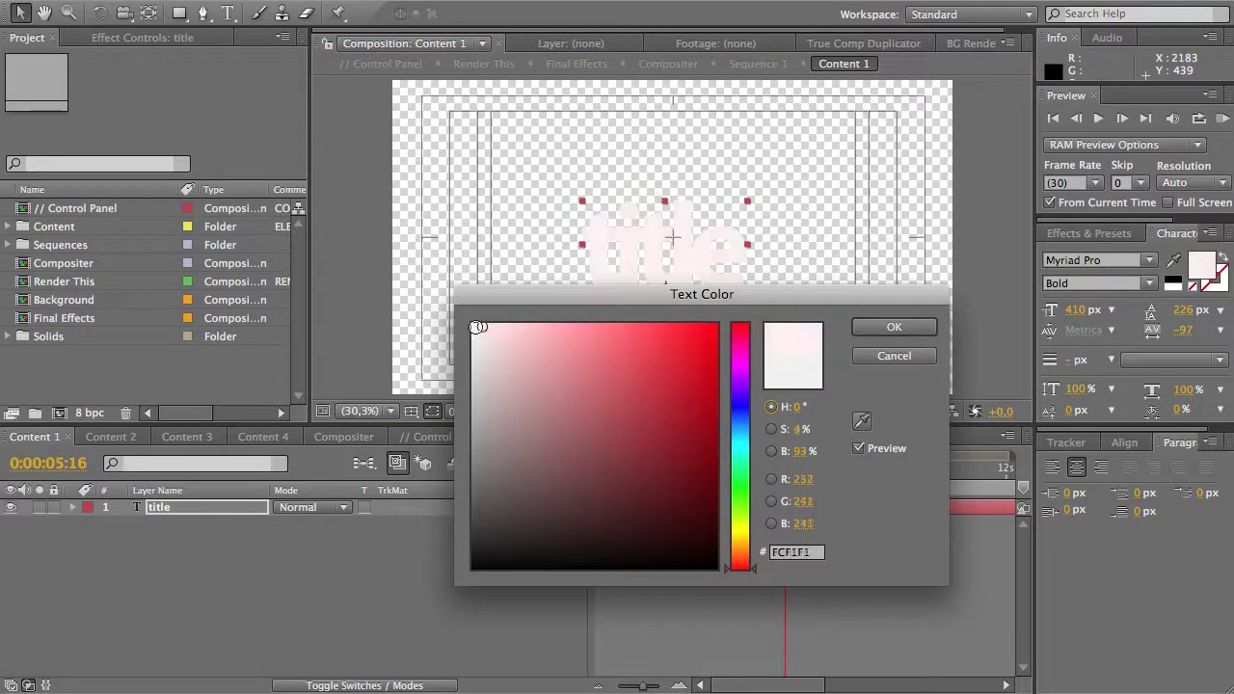
drag(477, 328, 457, 332)
click(891, 327)
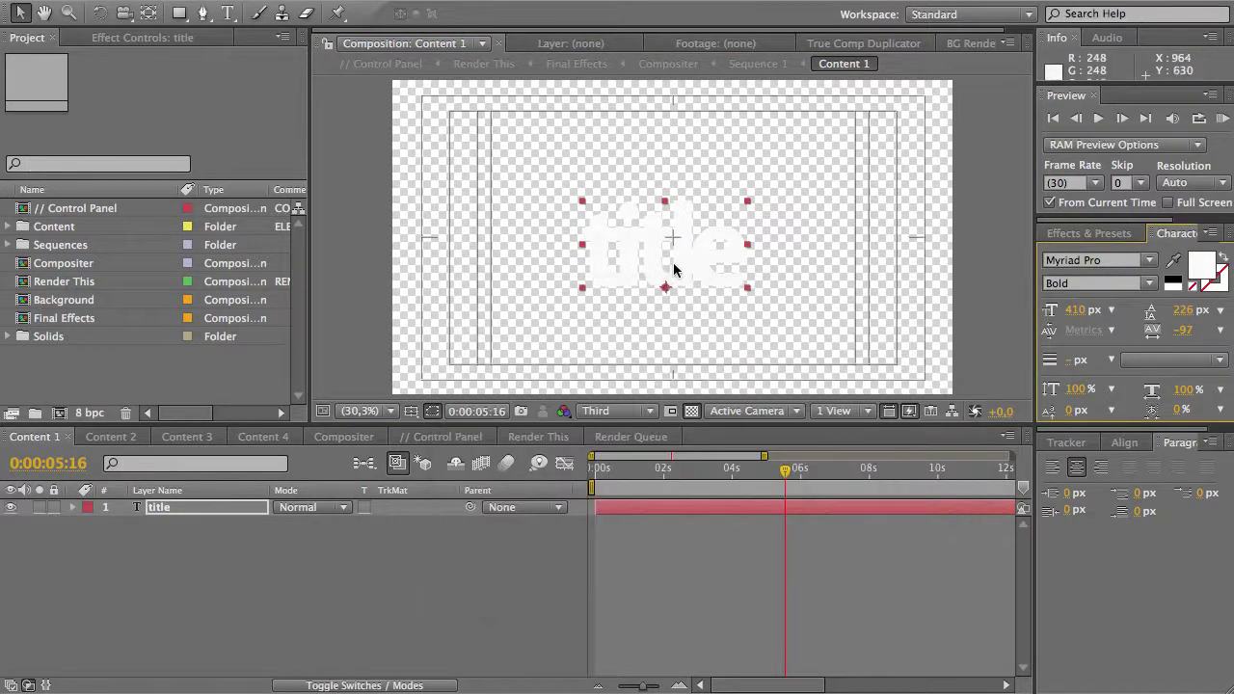
drag(678, 260, 681, 254)
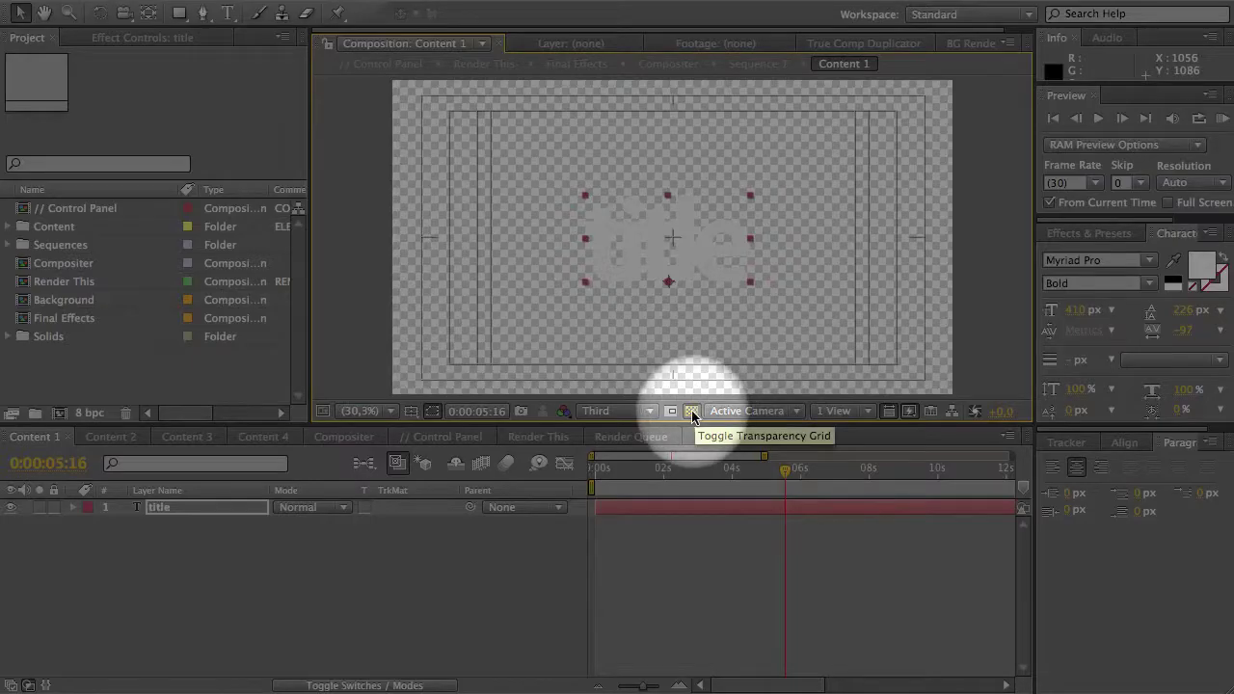
Step: Show the comp on a black background and set the title's tracking to -44
click(690, 411)
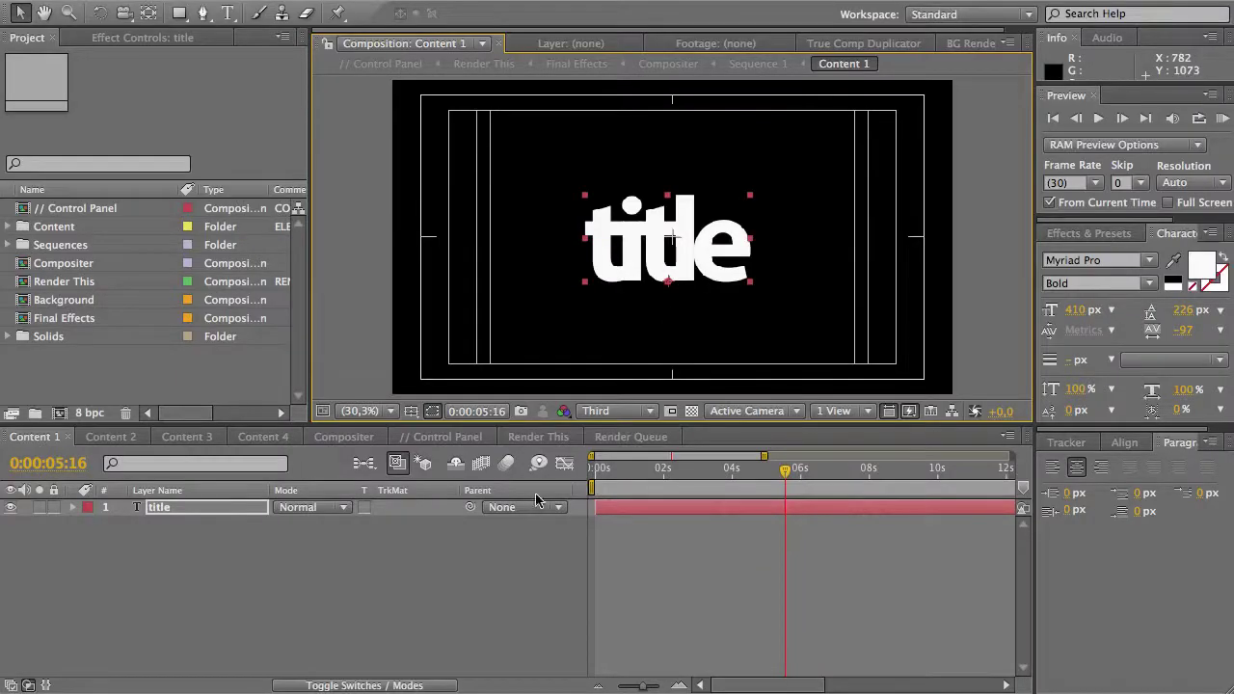
click(519, 538)
click(463, 507)
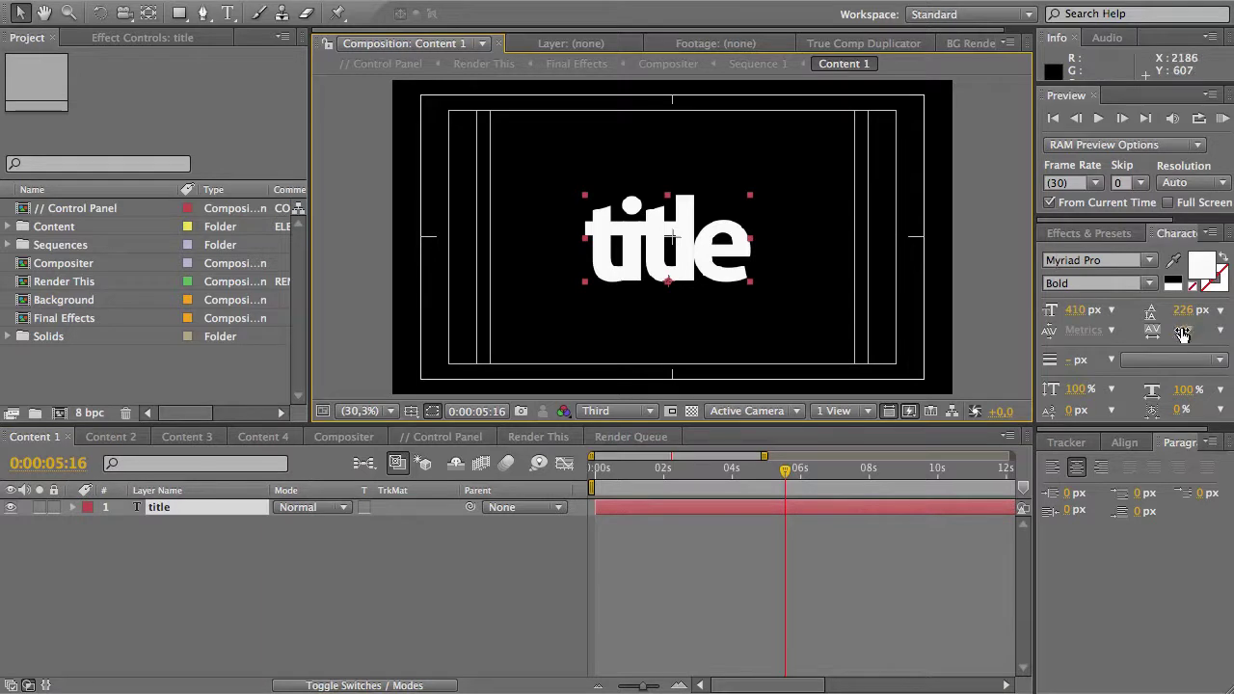
drag(1183, 329, 1207, 329)
click(498, 538)
Step: Preview the title animation in Render This at about three seconds
click(586, 283)
click(372, 342)
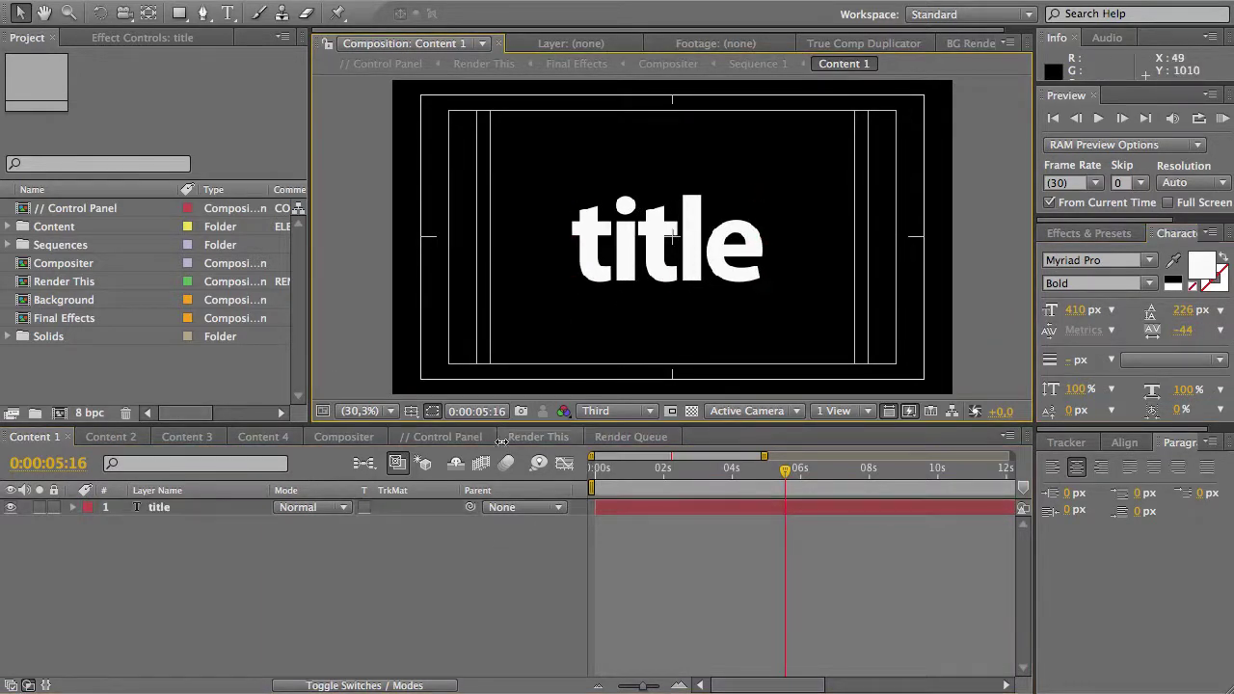
click(555, 439)
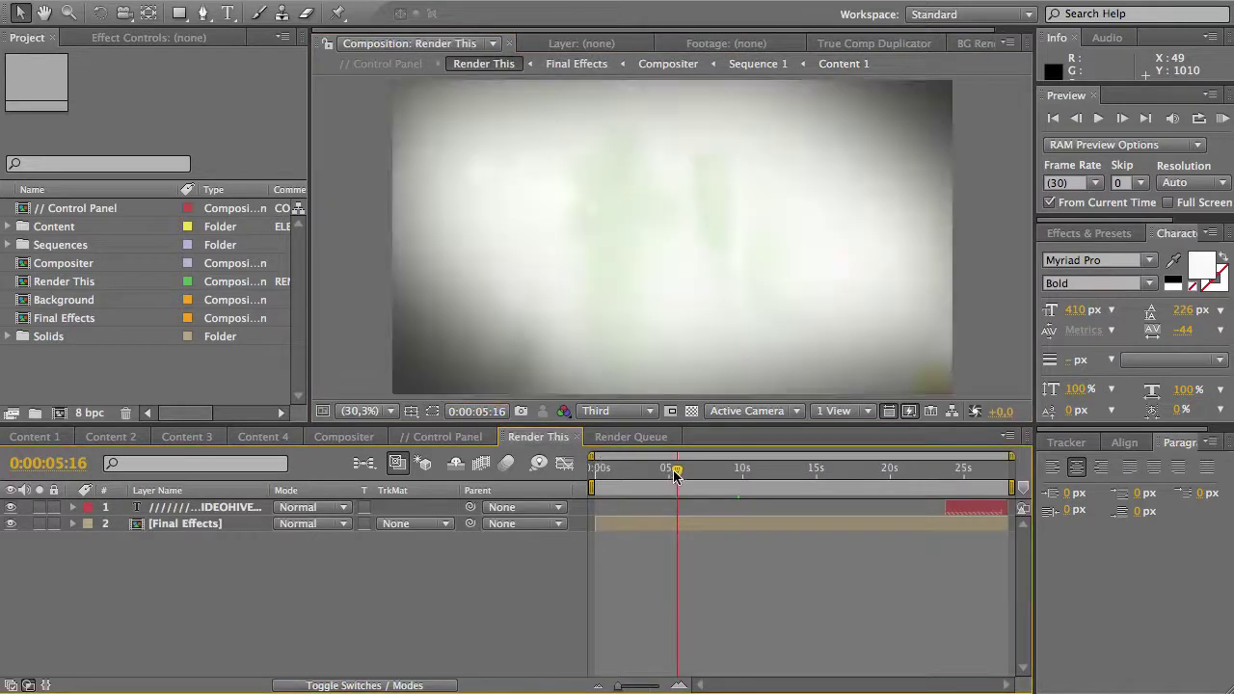
drag(673, 471, 640, 478)
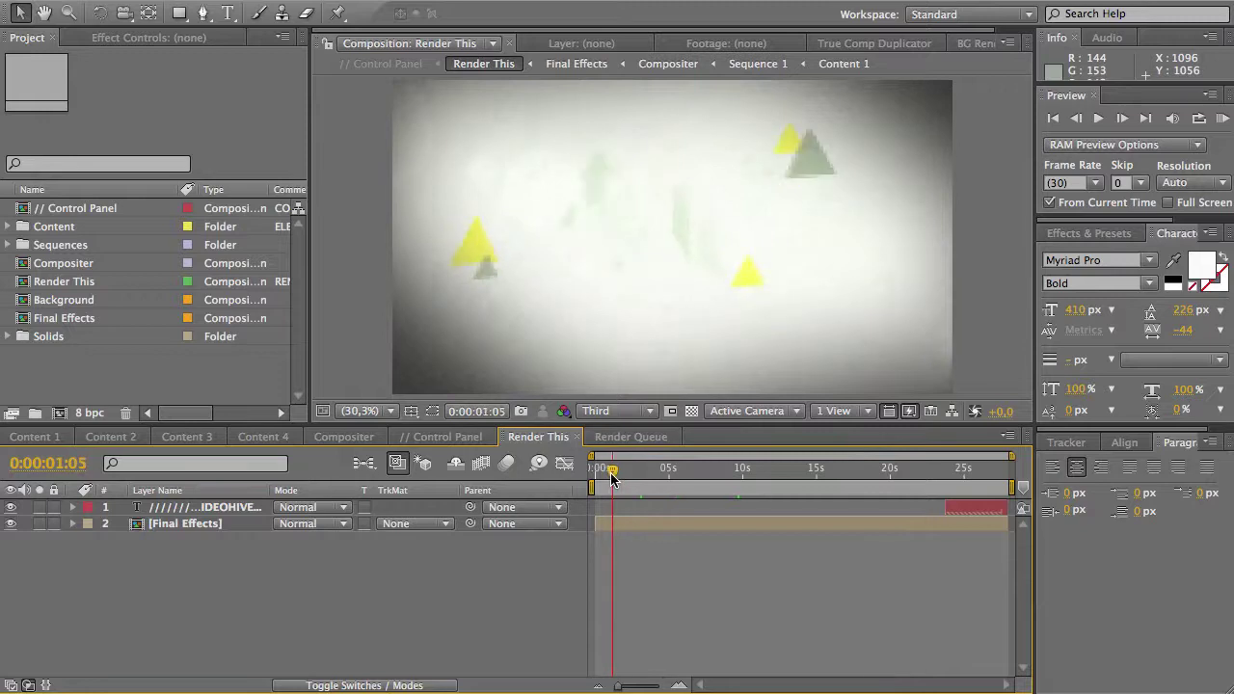
Step: Make the title text black in Content 1 and preview it in Render This
click(35, 437)
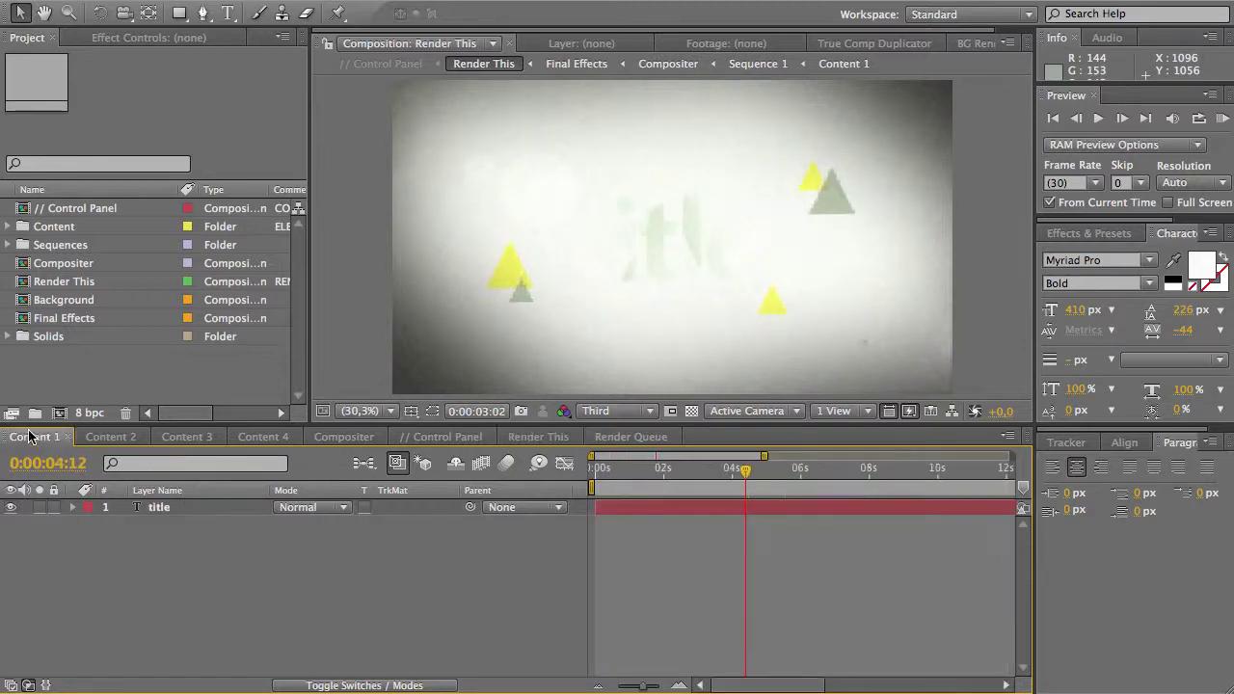
click(576, 249)
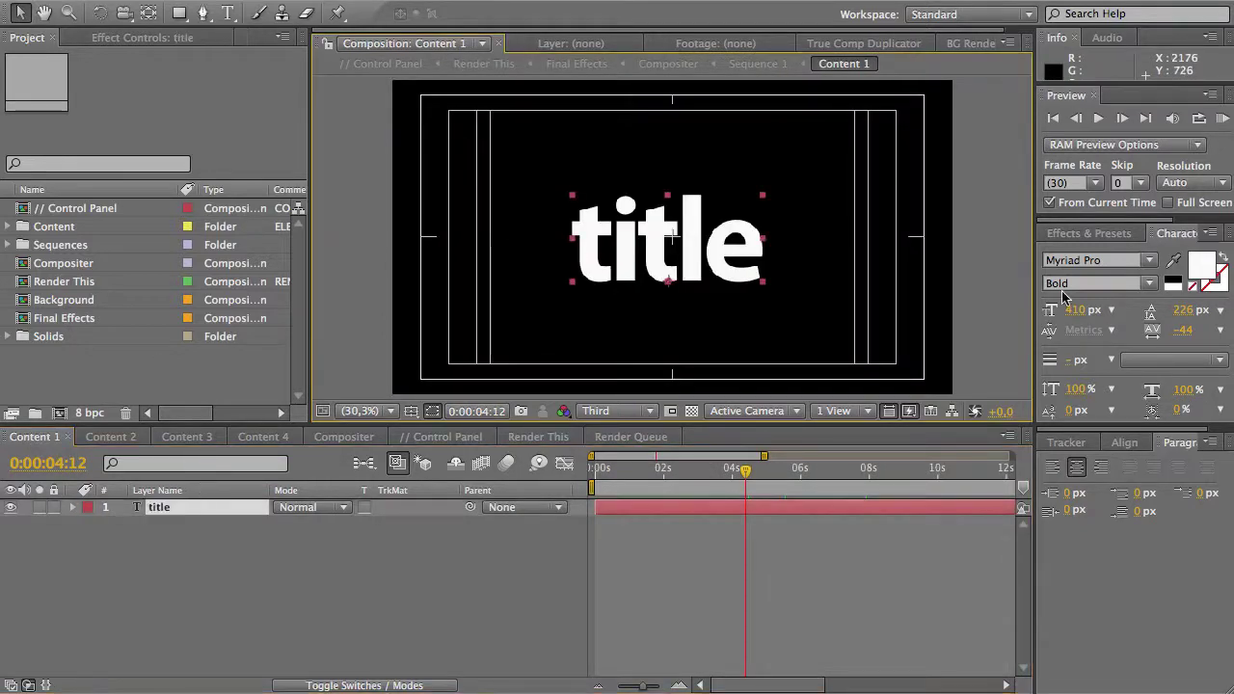
click(1173, 280)
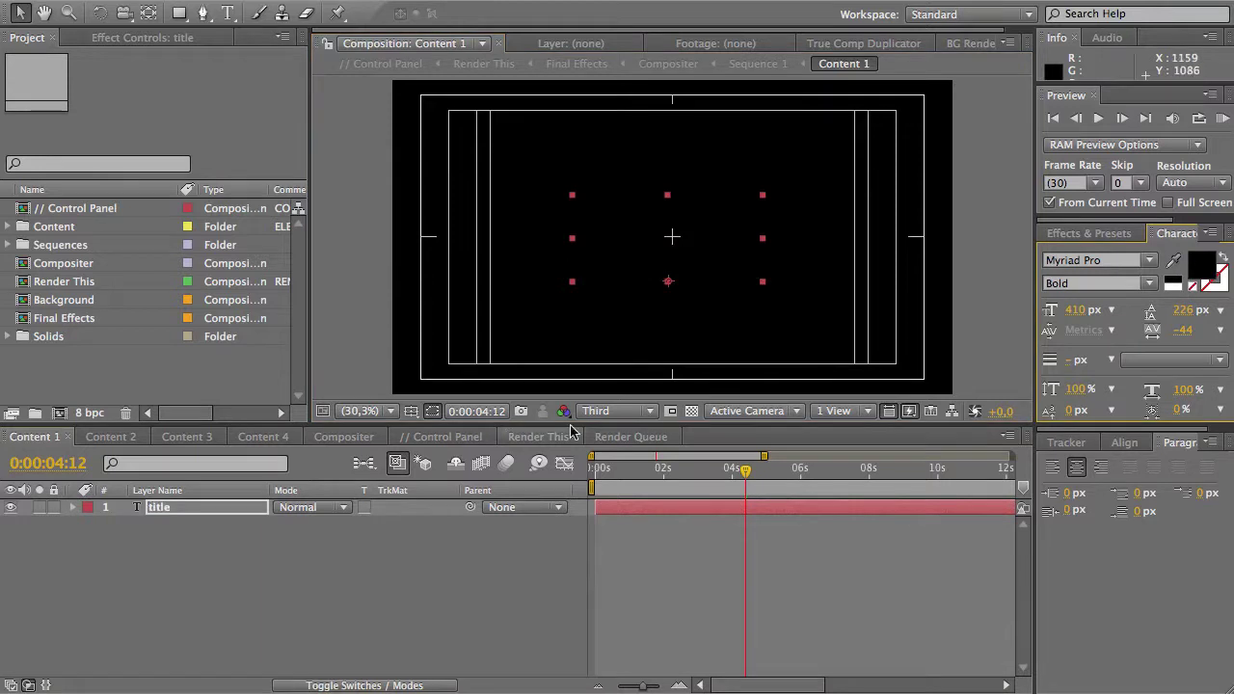
click(529, 437)
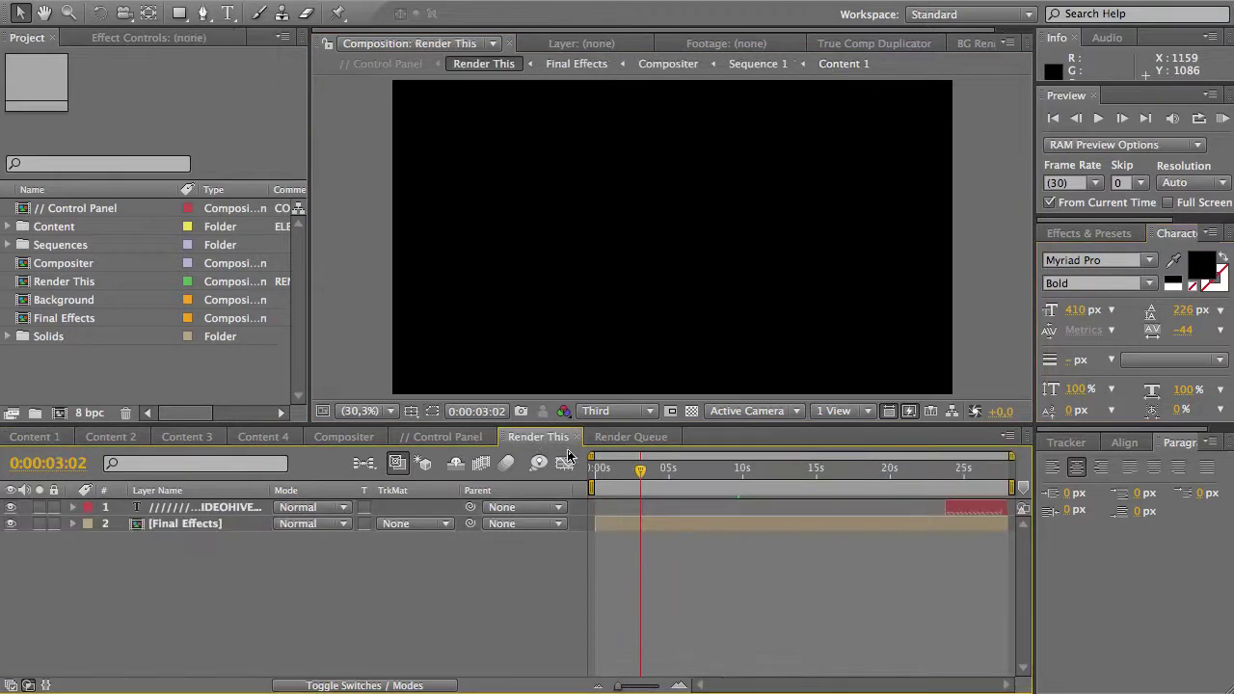
mouse_move(640, 473)
mouse_down()
mouse_move(622, 482)
mouse_move(650, 472)
mouse_up()
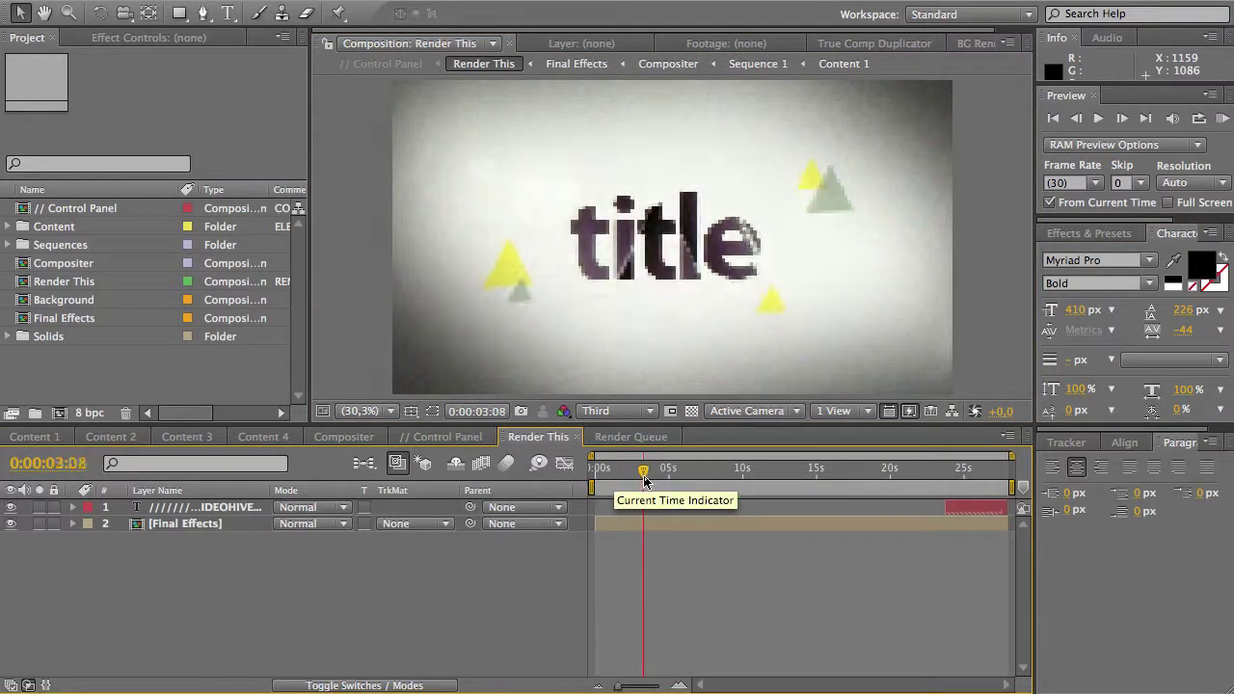
Step: Set the title text back to white in Content 1 and start renaming its layer
click(37, 437)
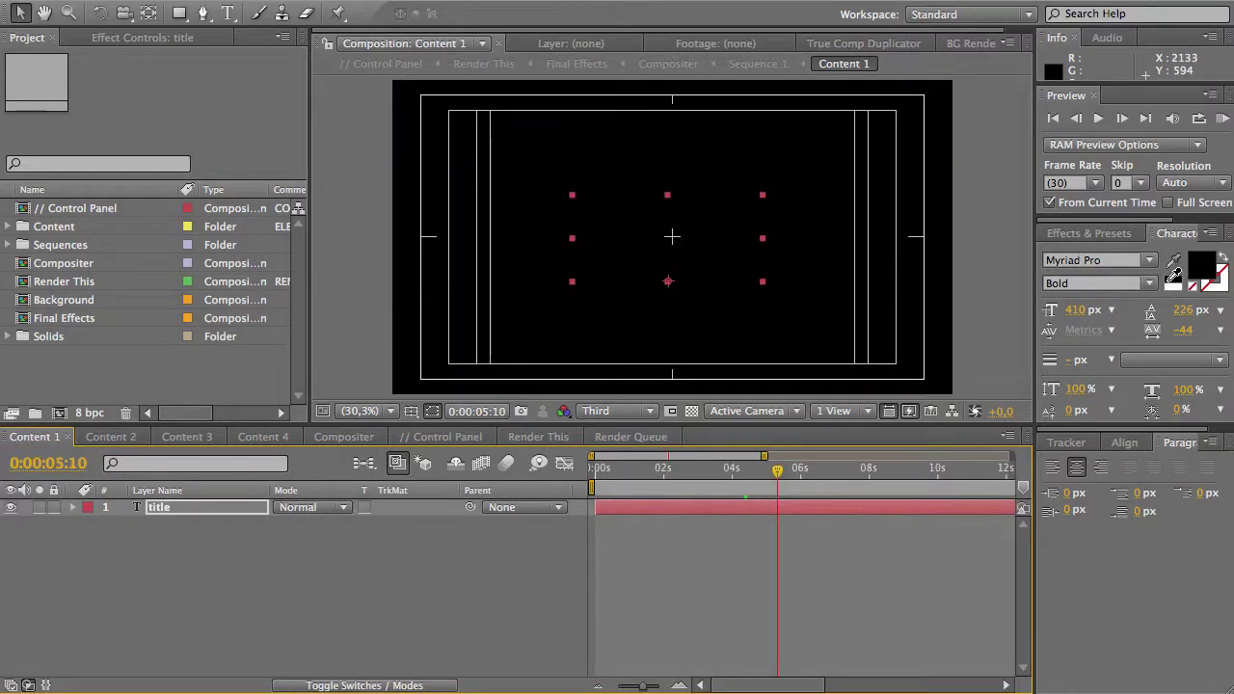
click(1173, 278)
click(226, 542)
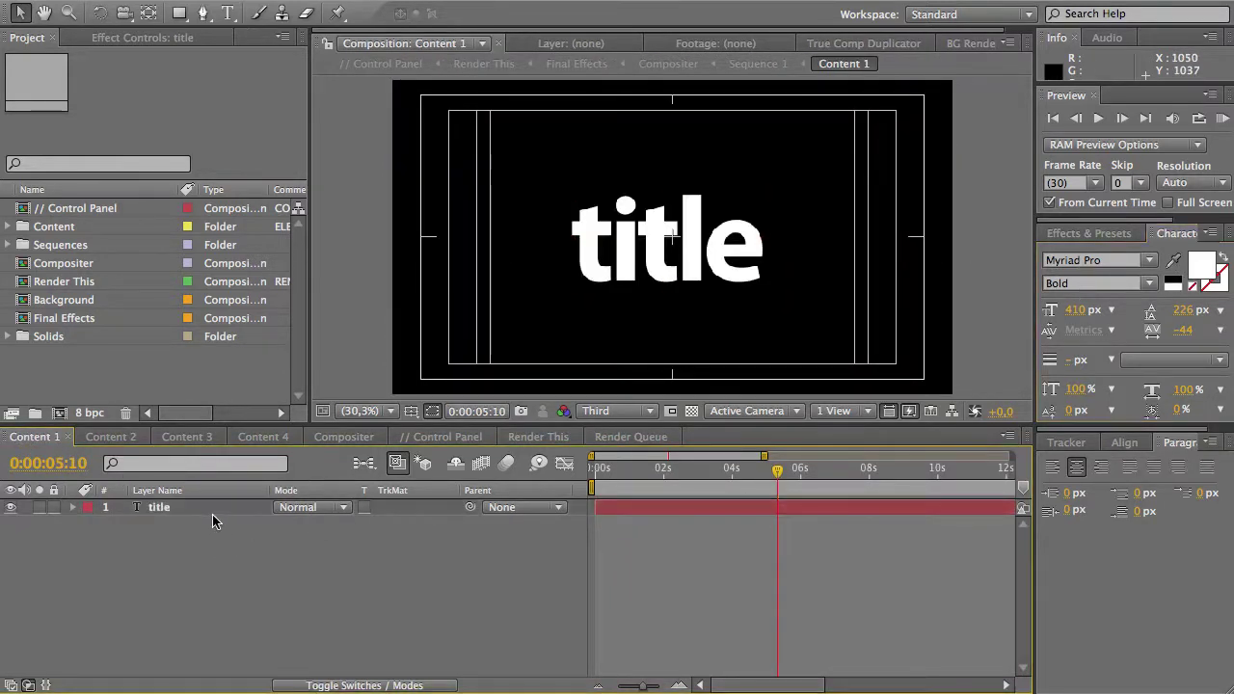
click(213, 516)
right_click(203, 511)
key(Escape)
key(Return)
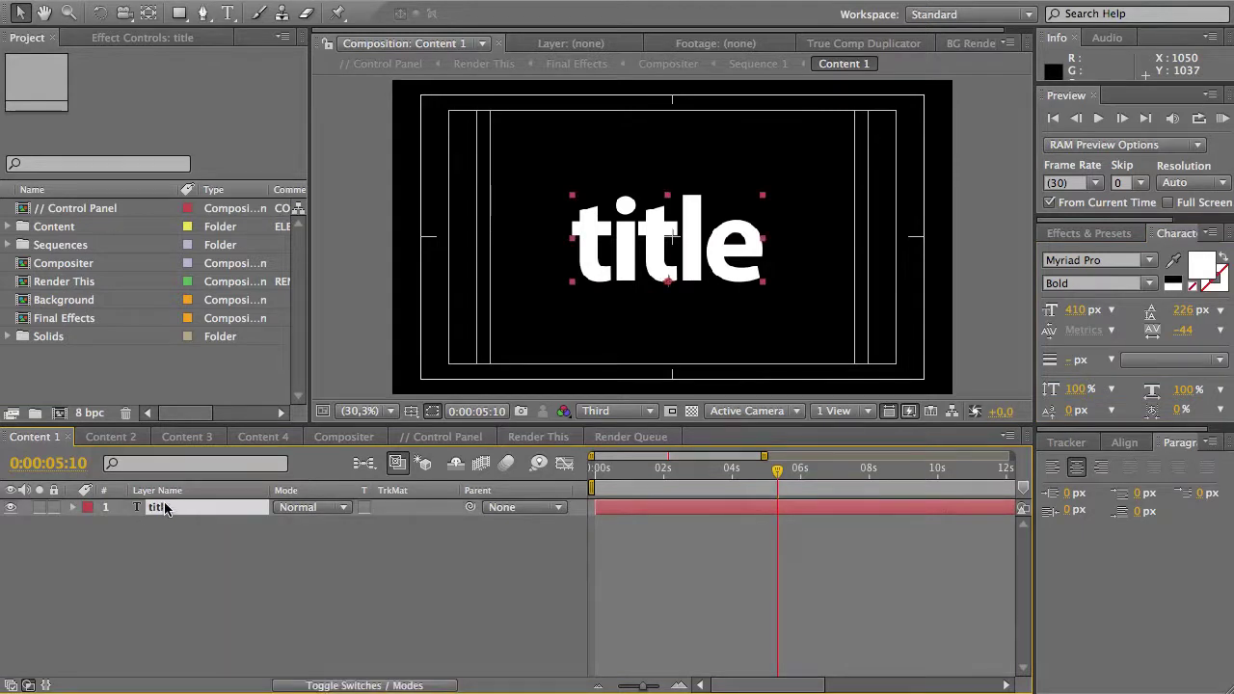
Step: Add a Drop Shadow layer style to the title layer and expand its settings
key(Return)
click(359, 9)
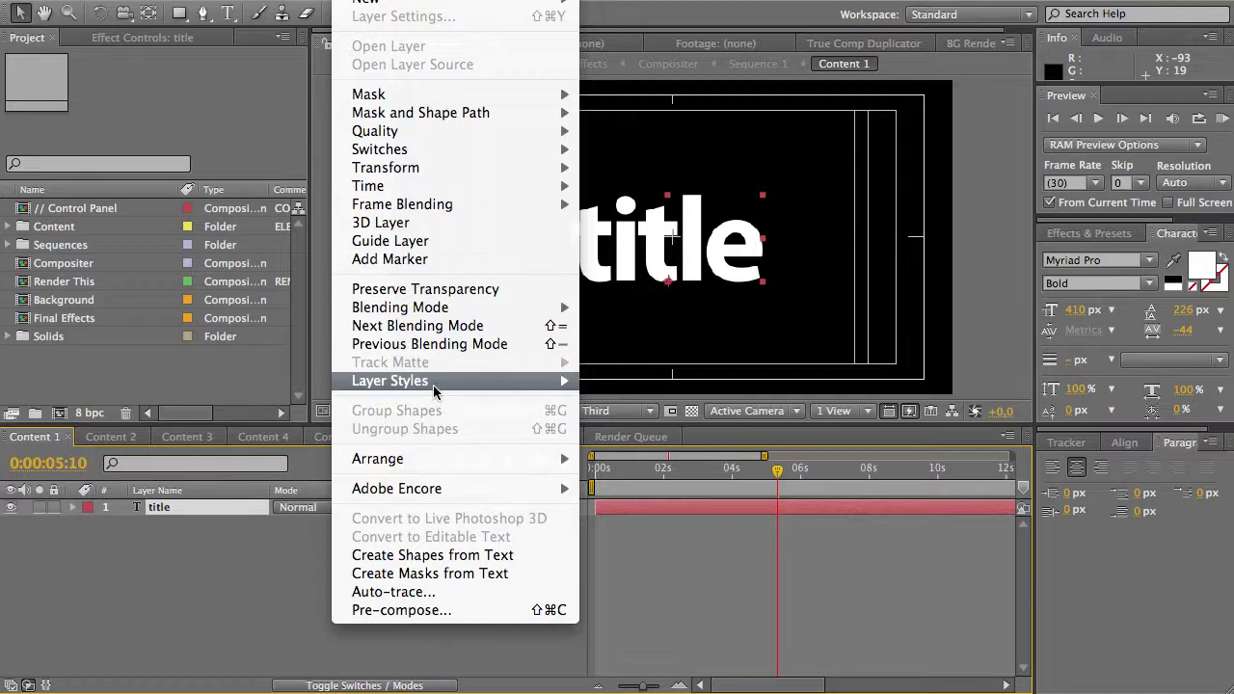
mouse_move(389, 381)
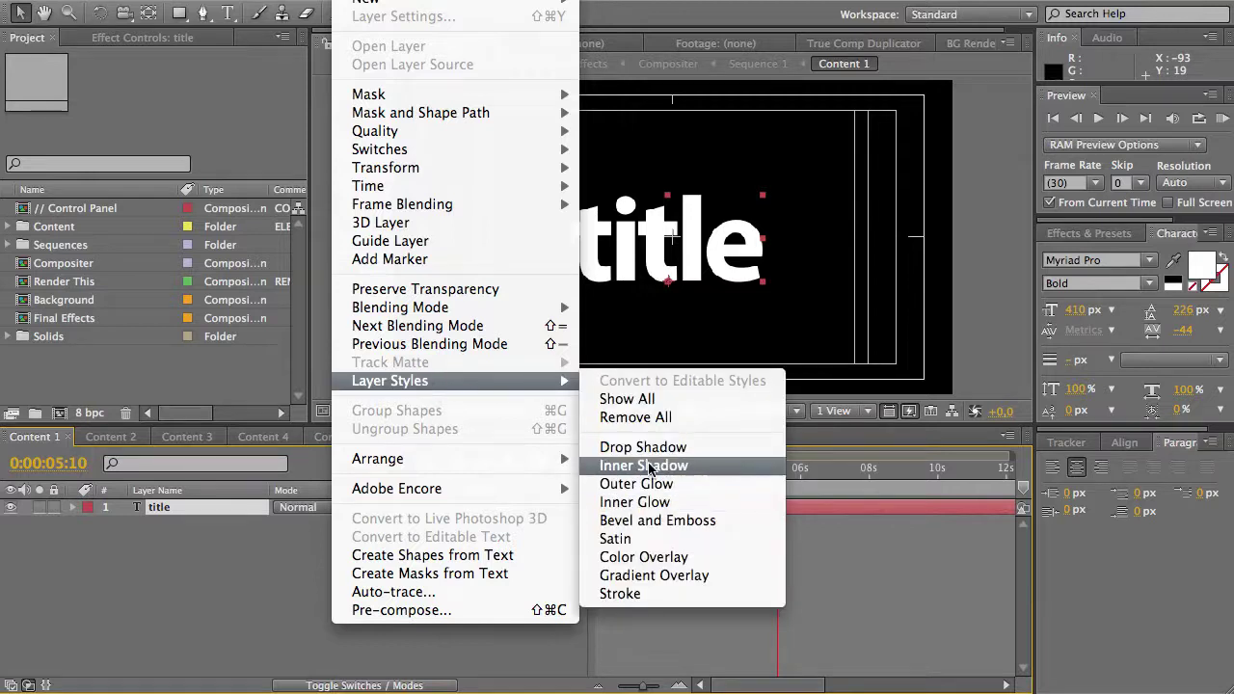
click(651, 451)
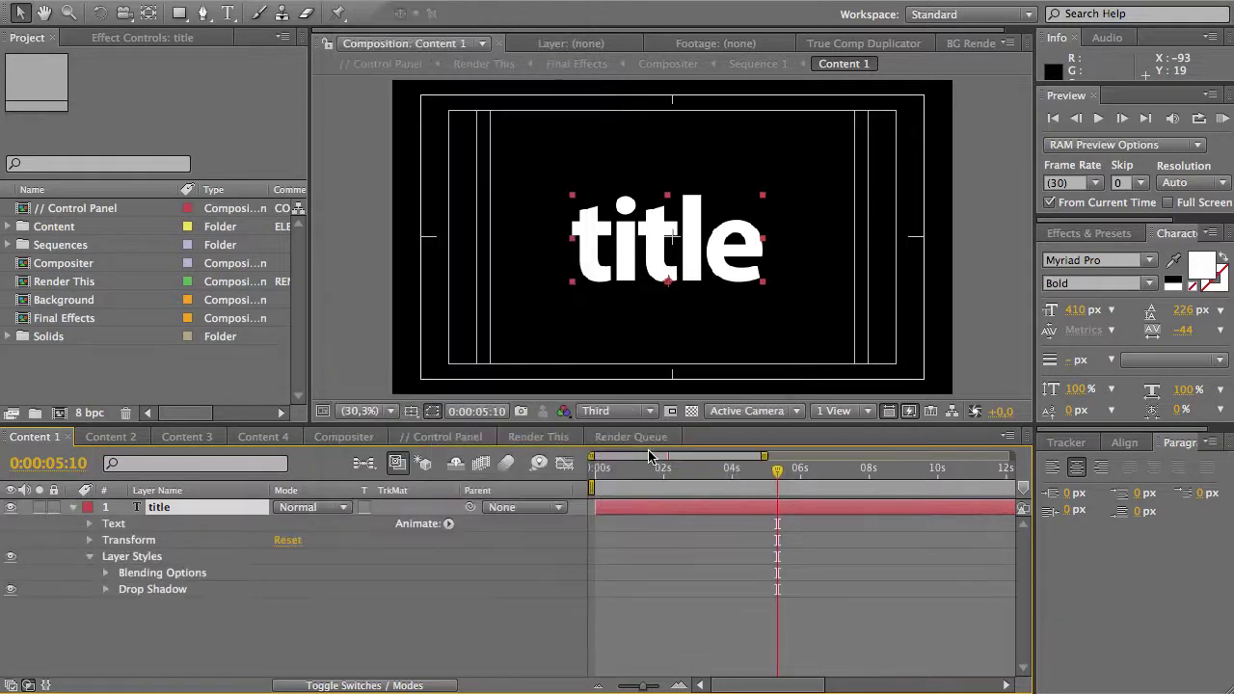
click(106, 589)
scroll(109, 589, down, 3)
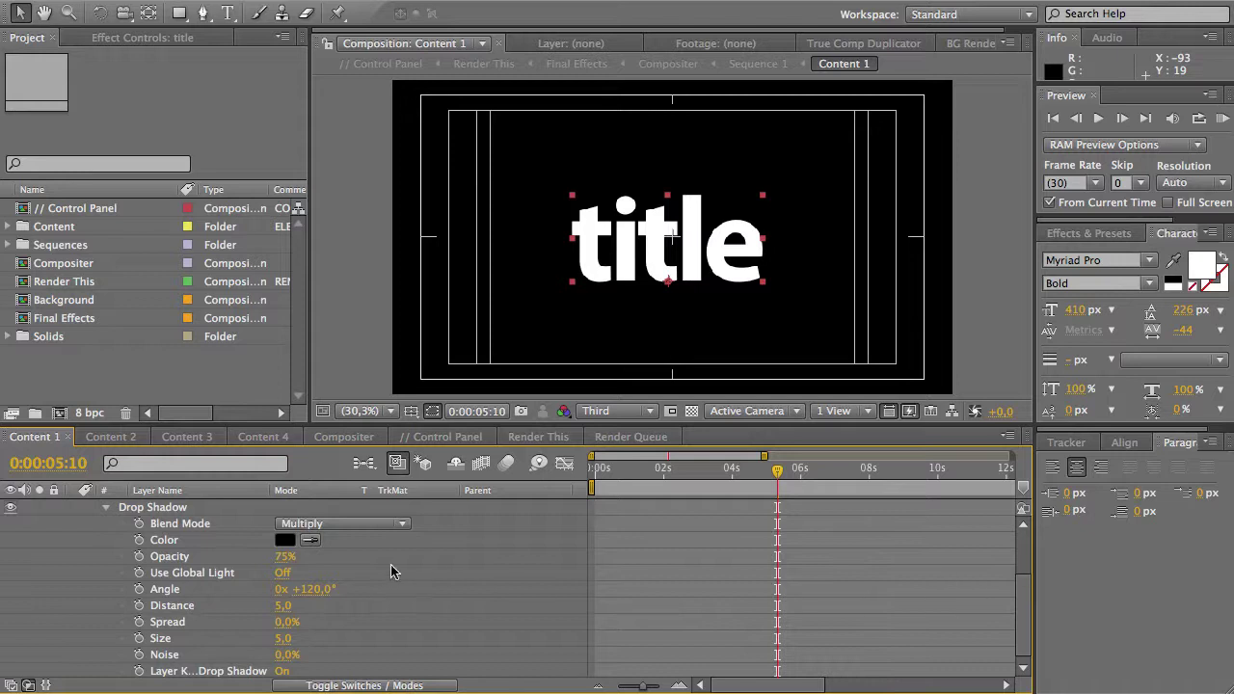
Step: Set the drop shadow to distance 0, spread 12%, size 26 and opacity 100%
click(692, 412)
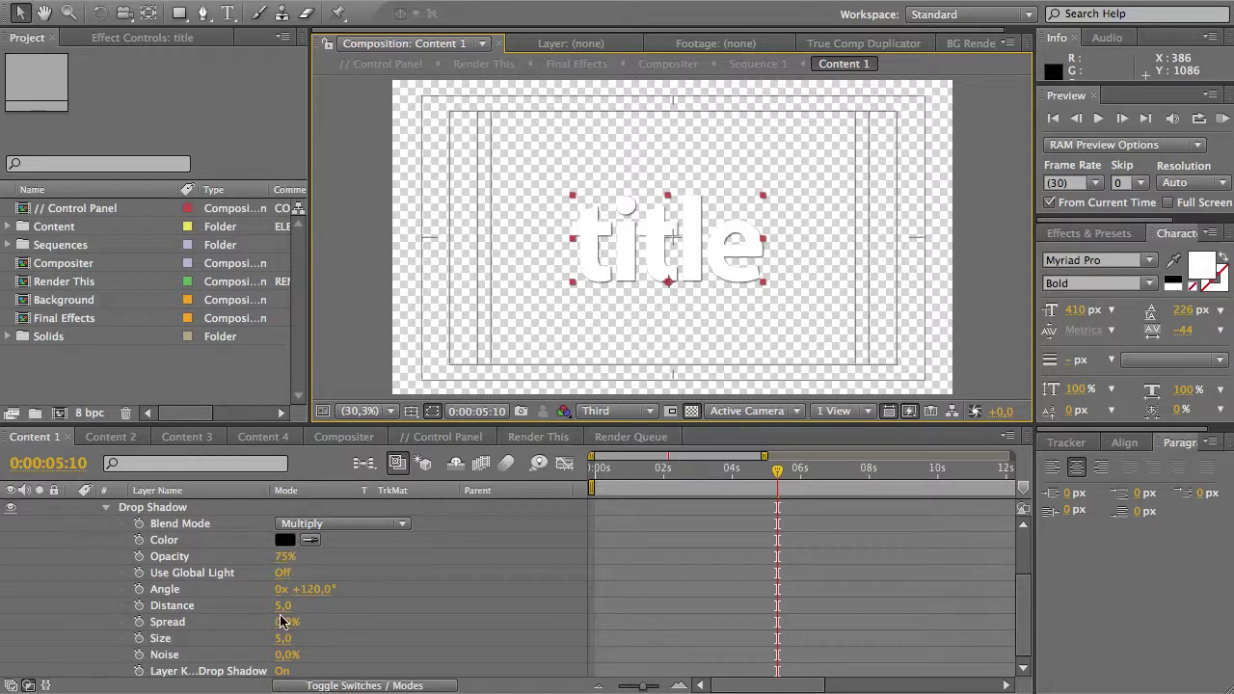
mouse_move(282, 598)
mouse_down()
mouse_move(264, 606)
mouse_move(295, 640)
mouse_move(293, 621)
mouse_up()
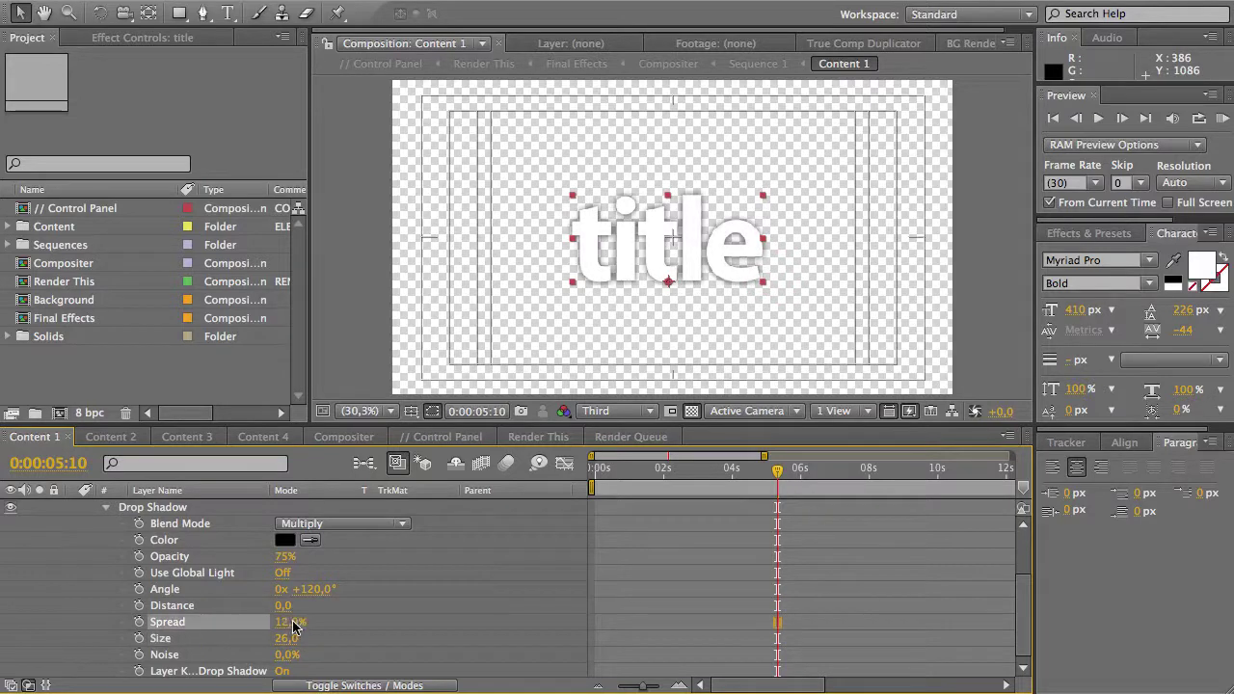
drag(285, 556, 365, 563)
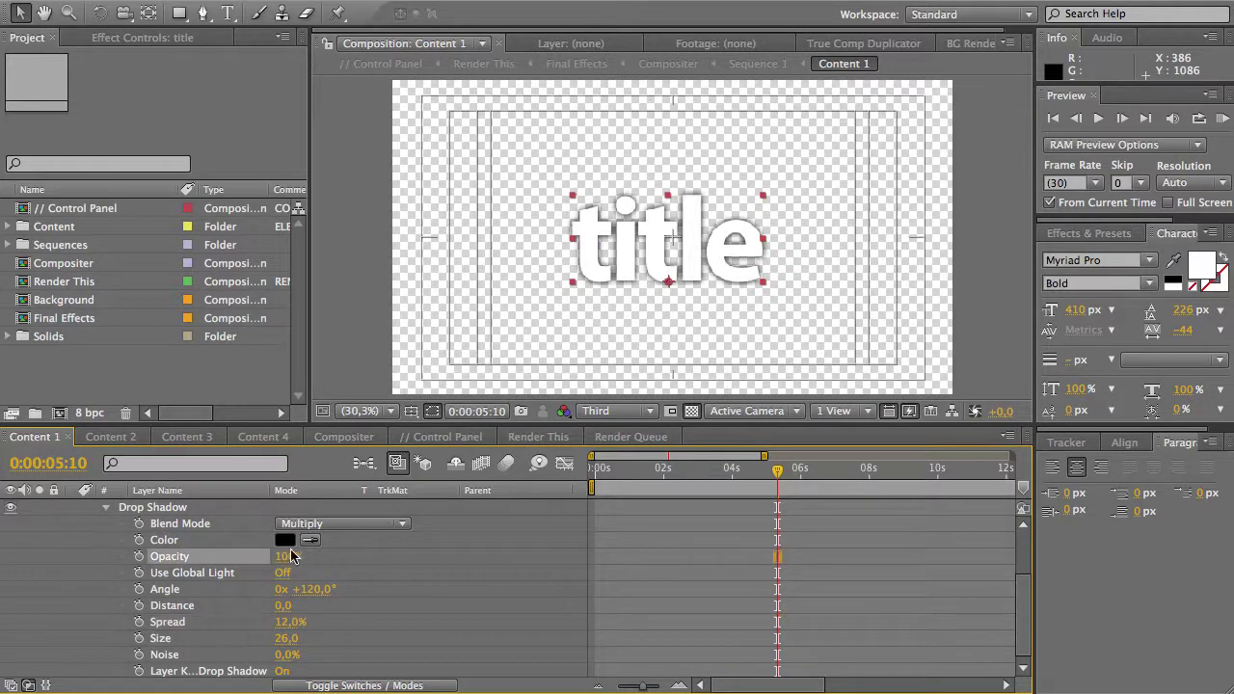
Step: Check the title in Render This and raise the drop shadow spread to 22%
click(538, 439)
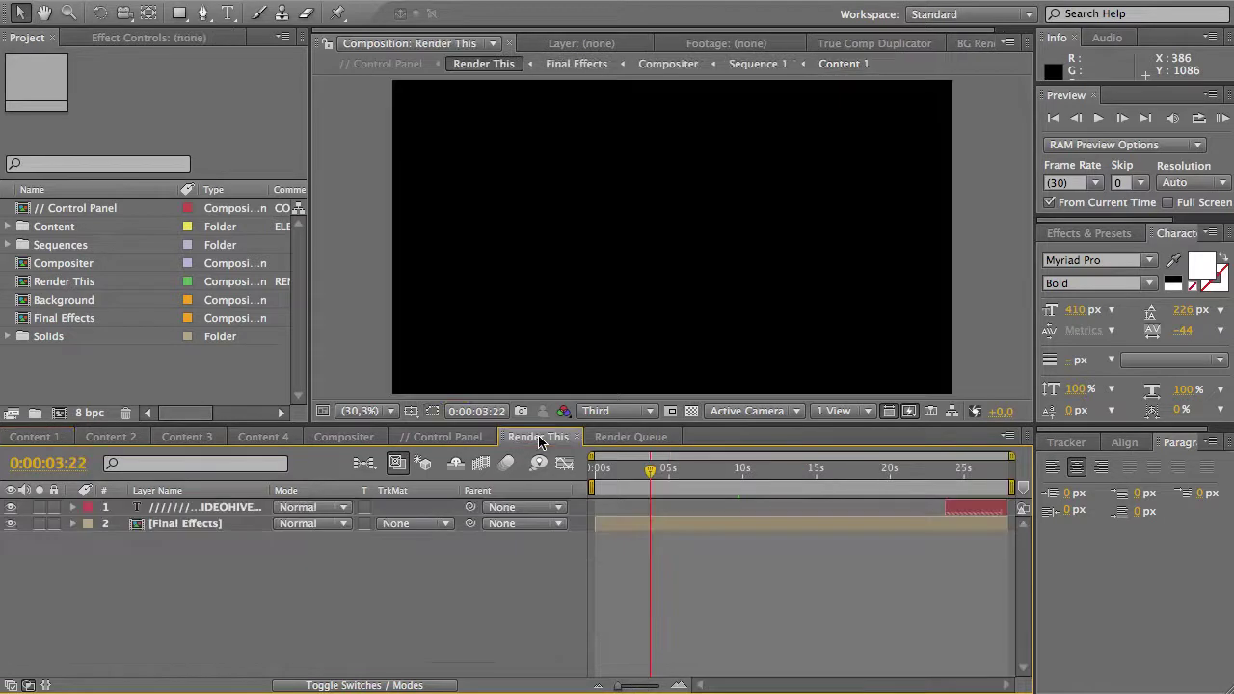
drag(653, 476, 647, 472)
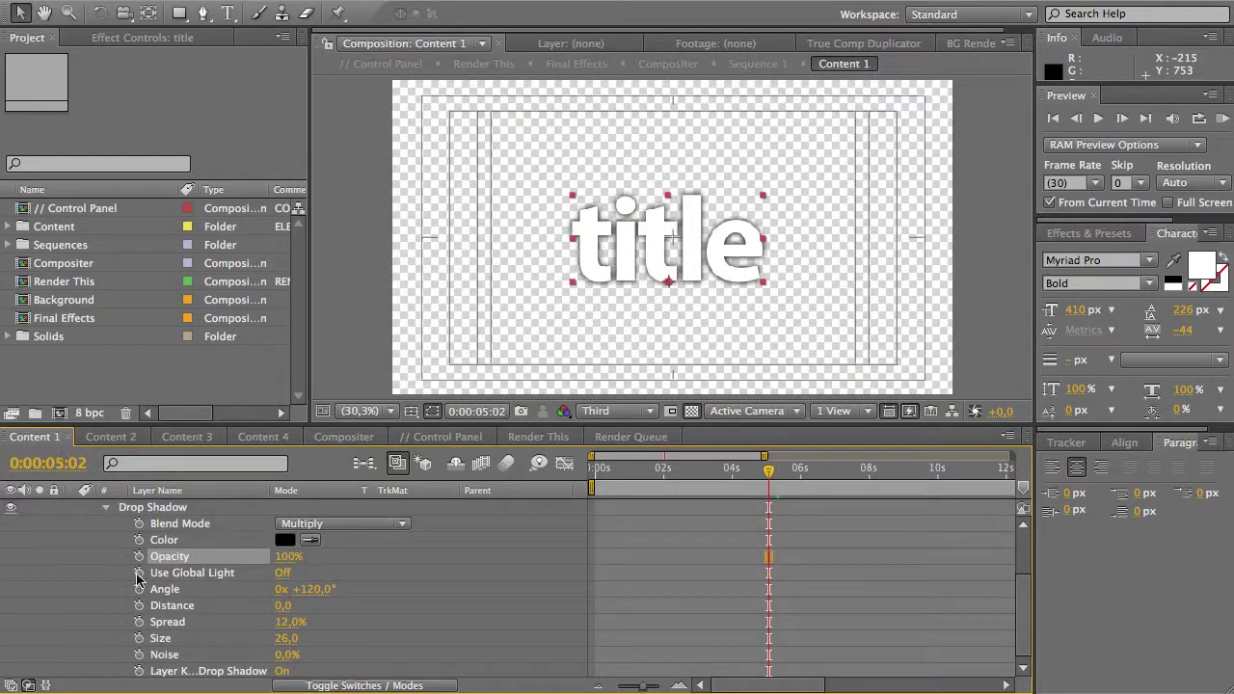
drag(282, 621, 295, 627)
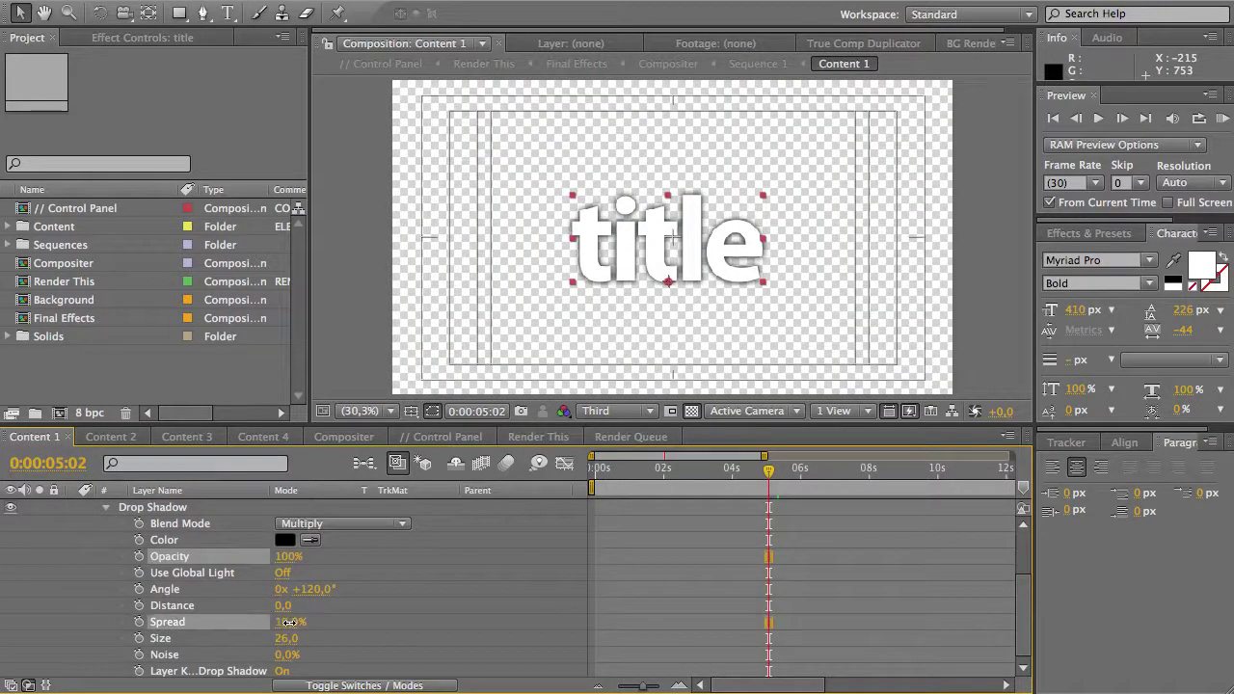
click(552, 438)
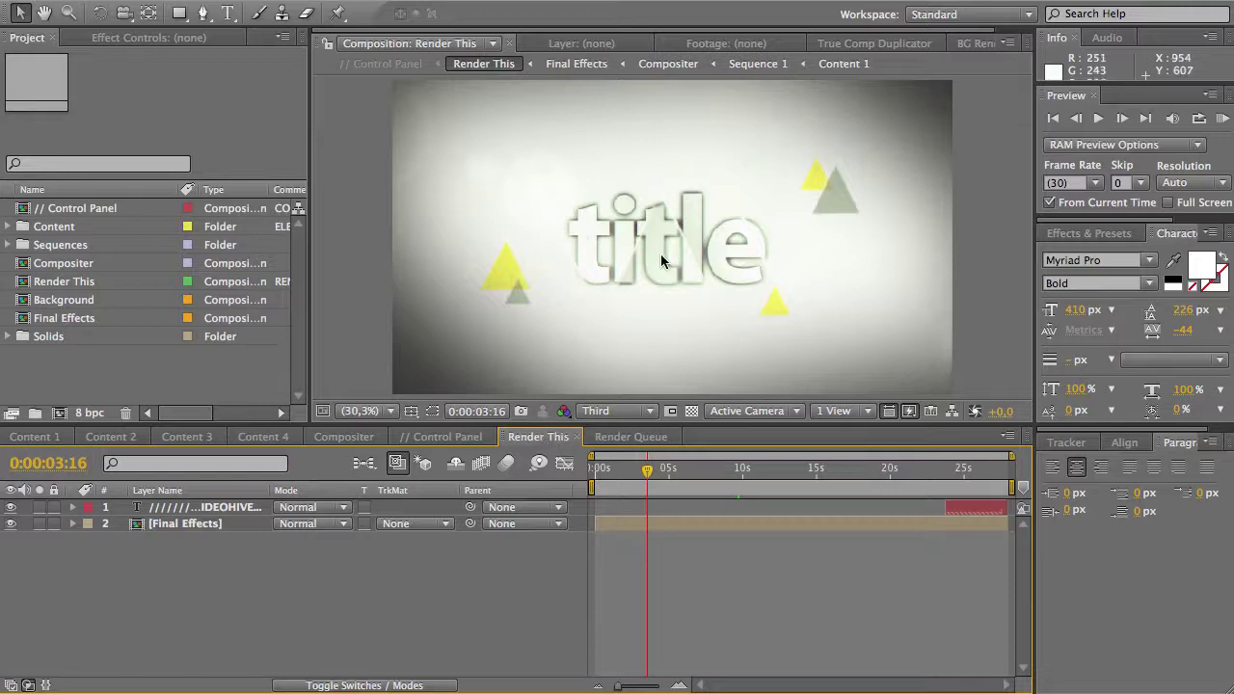
Step: Return to Content 1 and collapse the title layer's properties
click(35, 436)
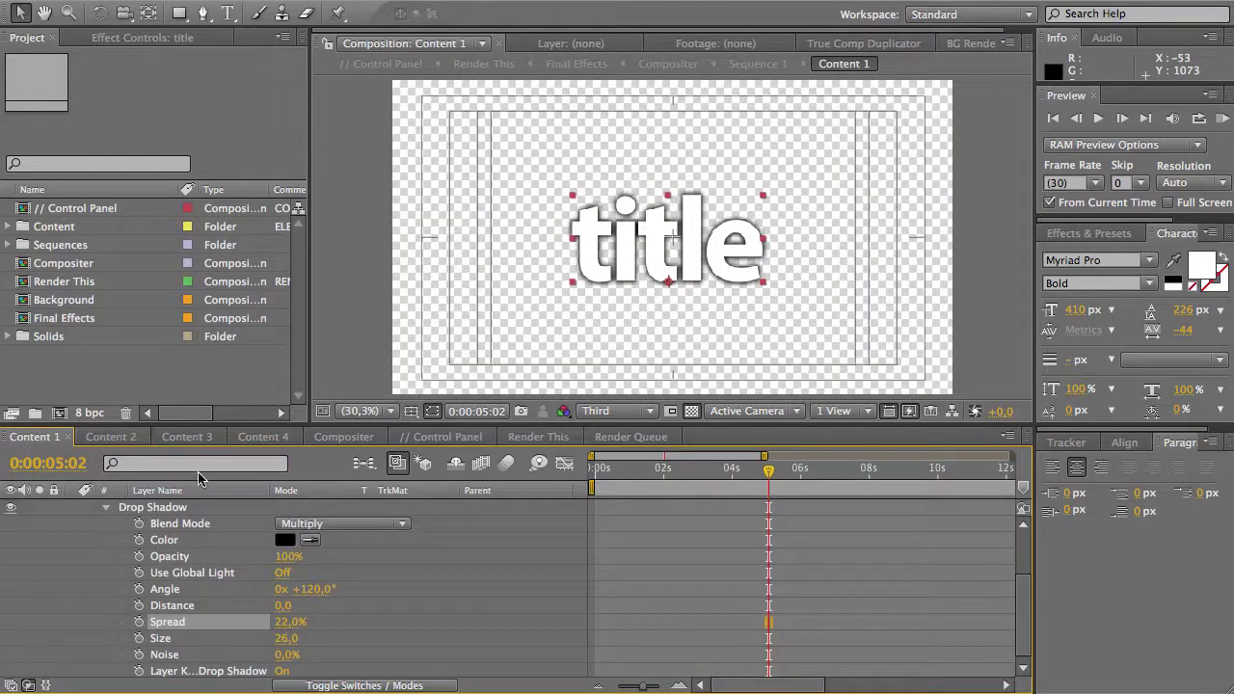
scroll(164, 520, up, 2)
scroll(163, 520, up, 2)
click(77, 510)
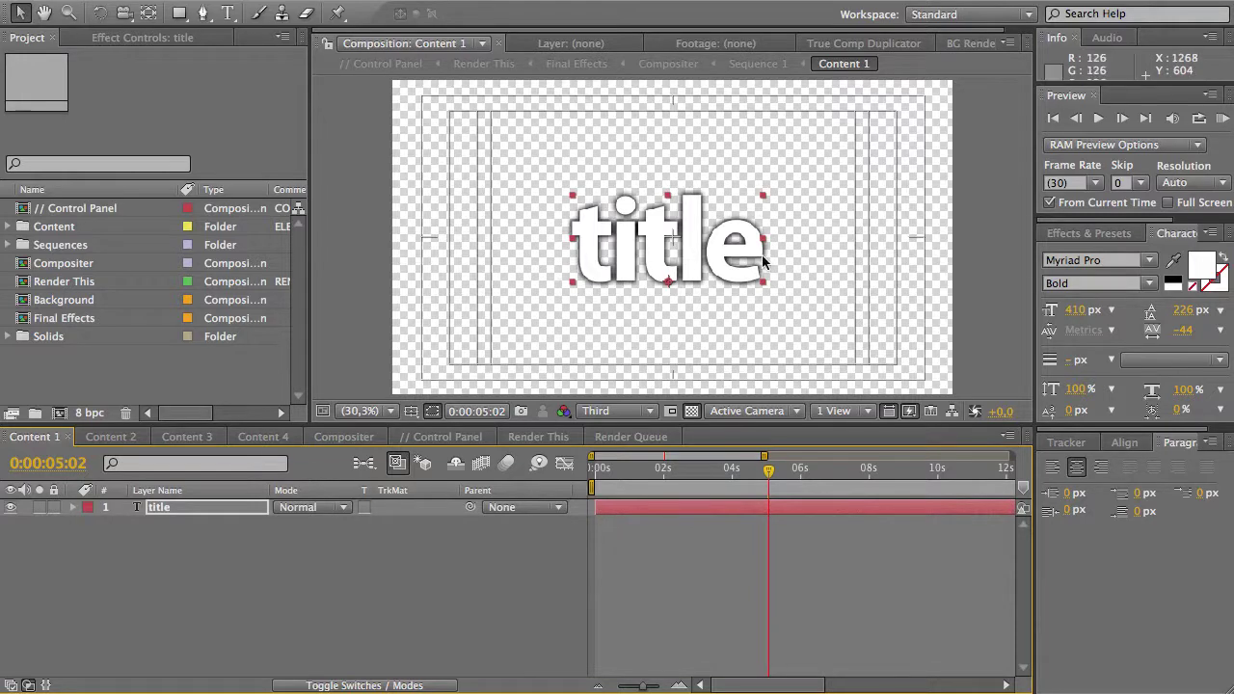
click(207, 605)
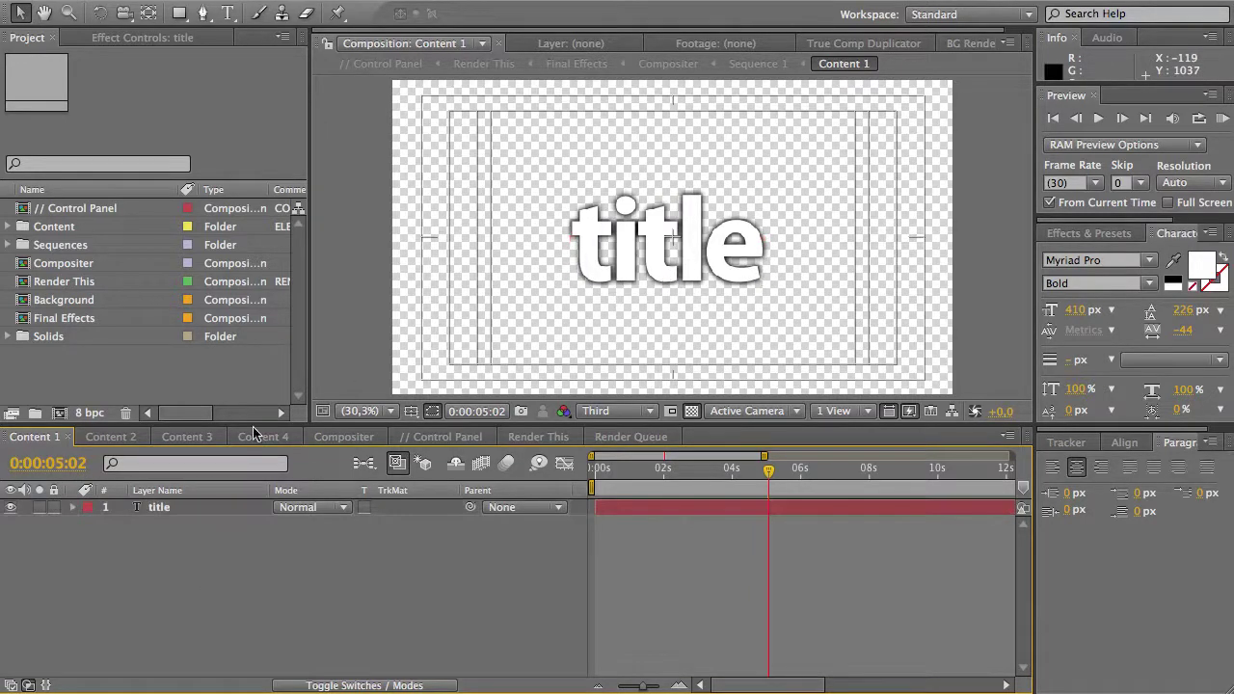
Step: Import the _DSC0336.JPG photo into the project from the Content 2 composition
click(121, 439)
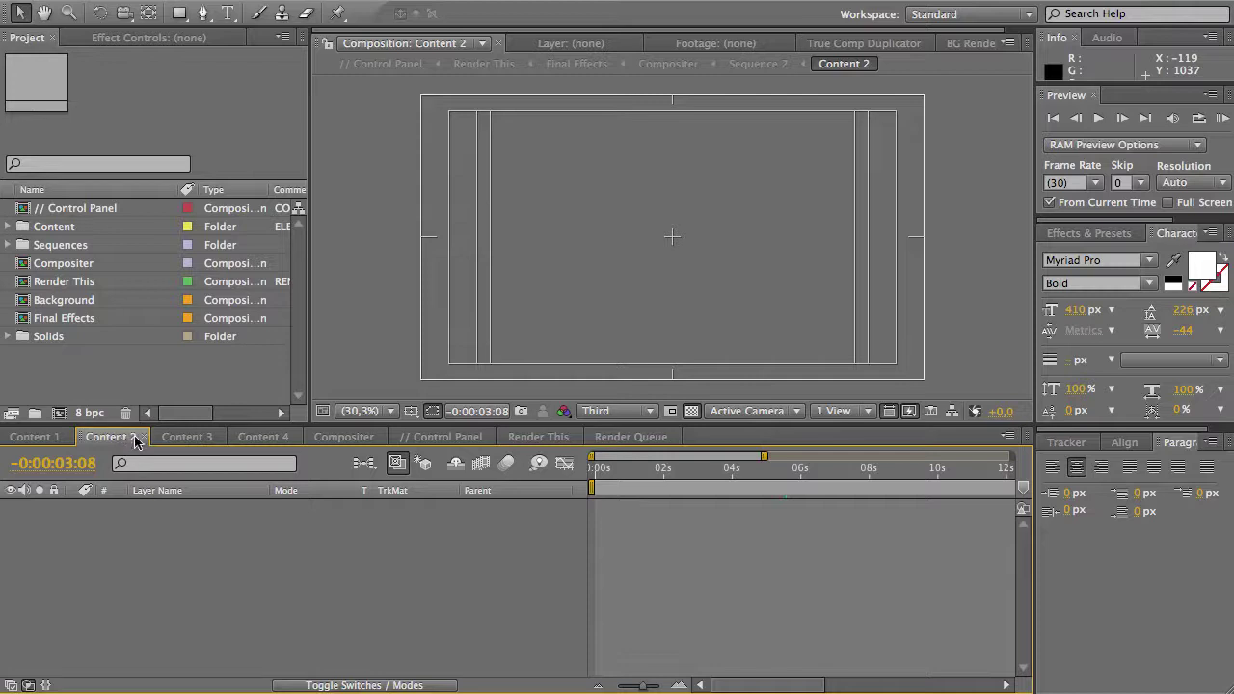
right_click(94, 363)
mouse_move(136, 427)
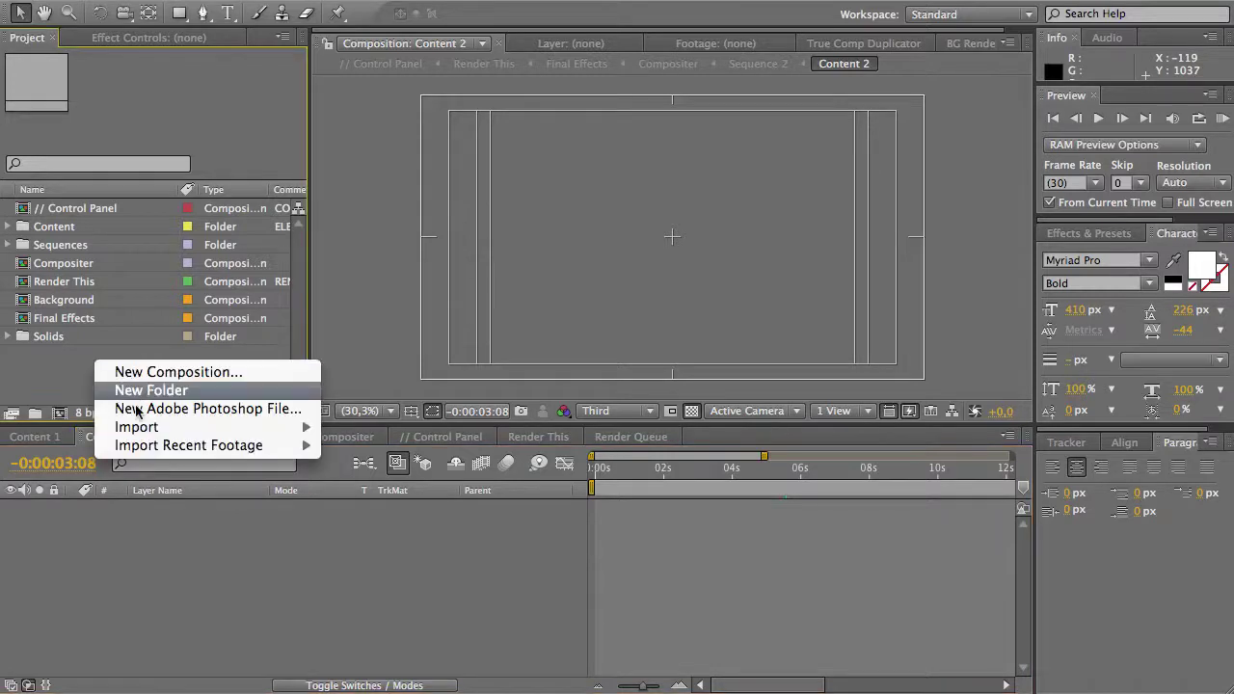
click(357, 427)
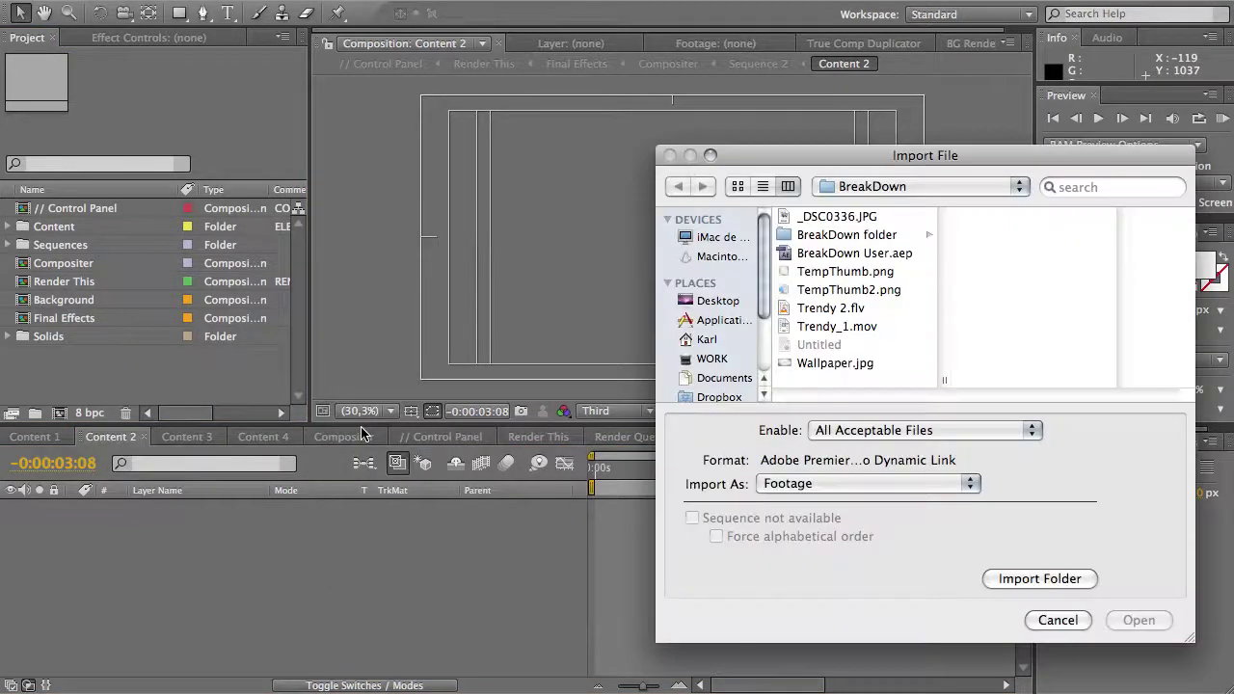
click(825, 217)
click(1137, 620)
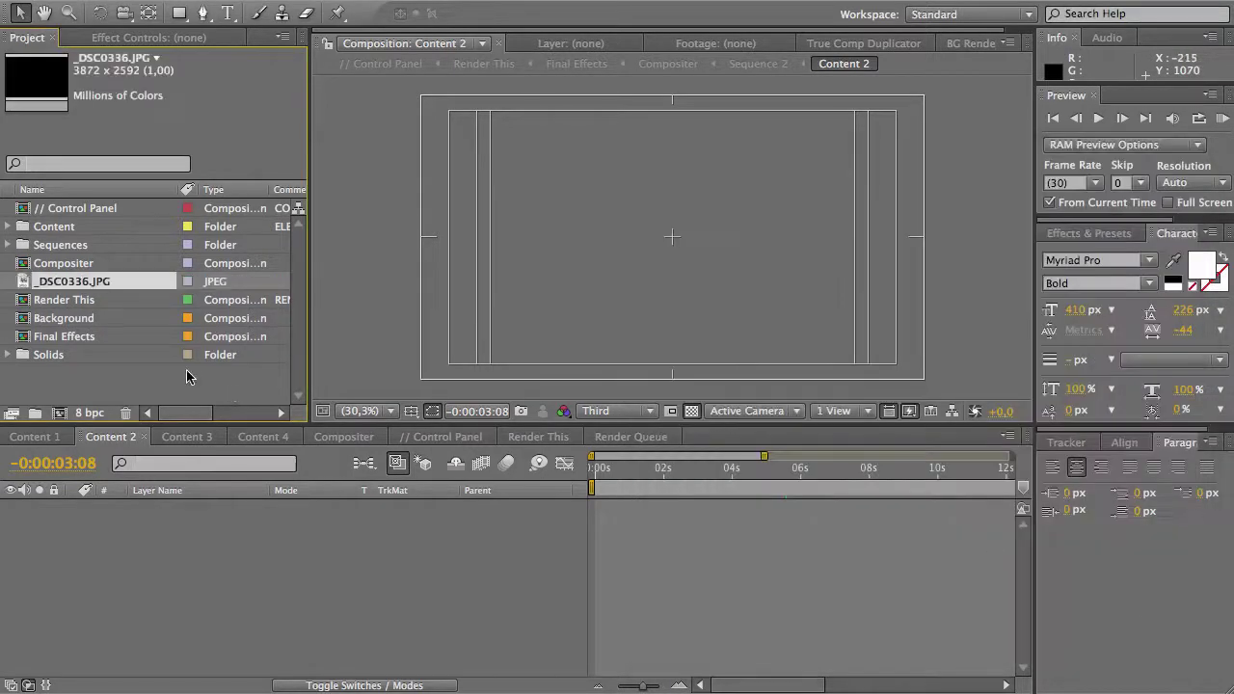
Step: Place the dog photo as a layer in Content 2 and scale it to 33%
drag(174, 509, 186, 536)
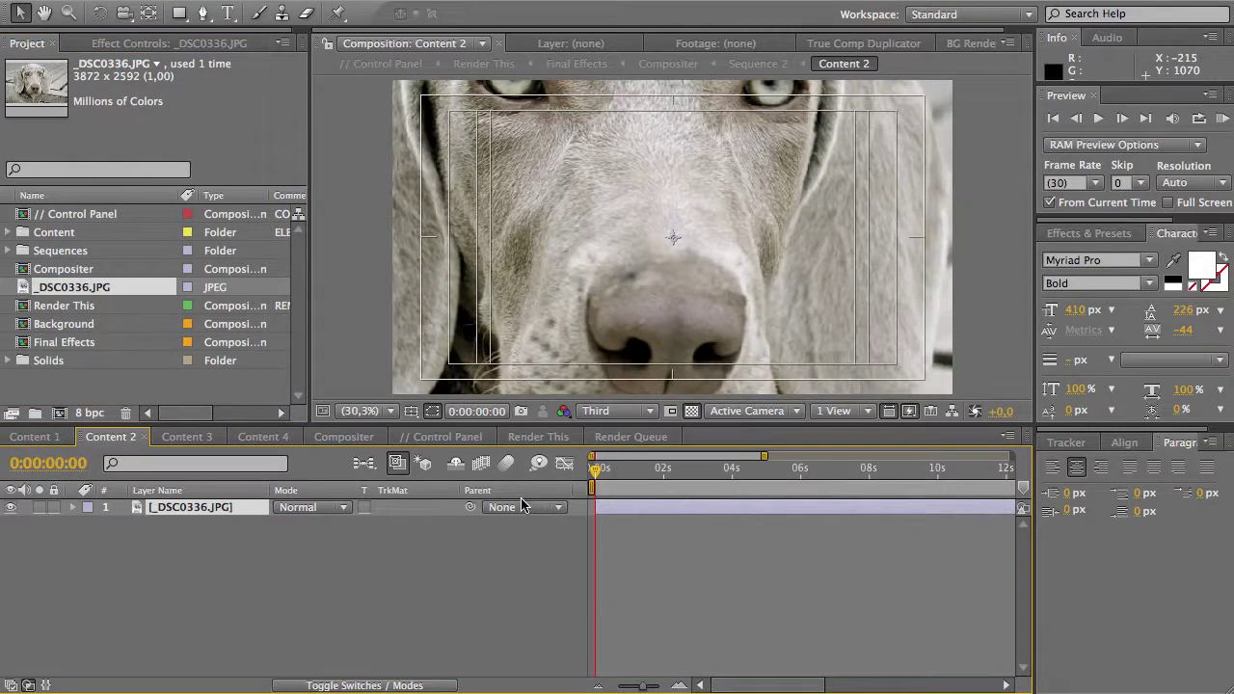
key(s)
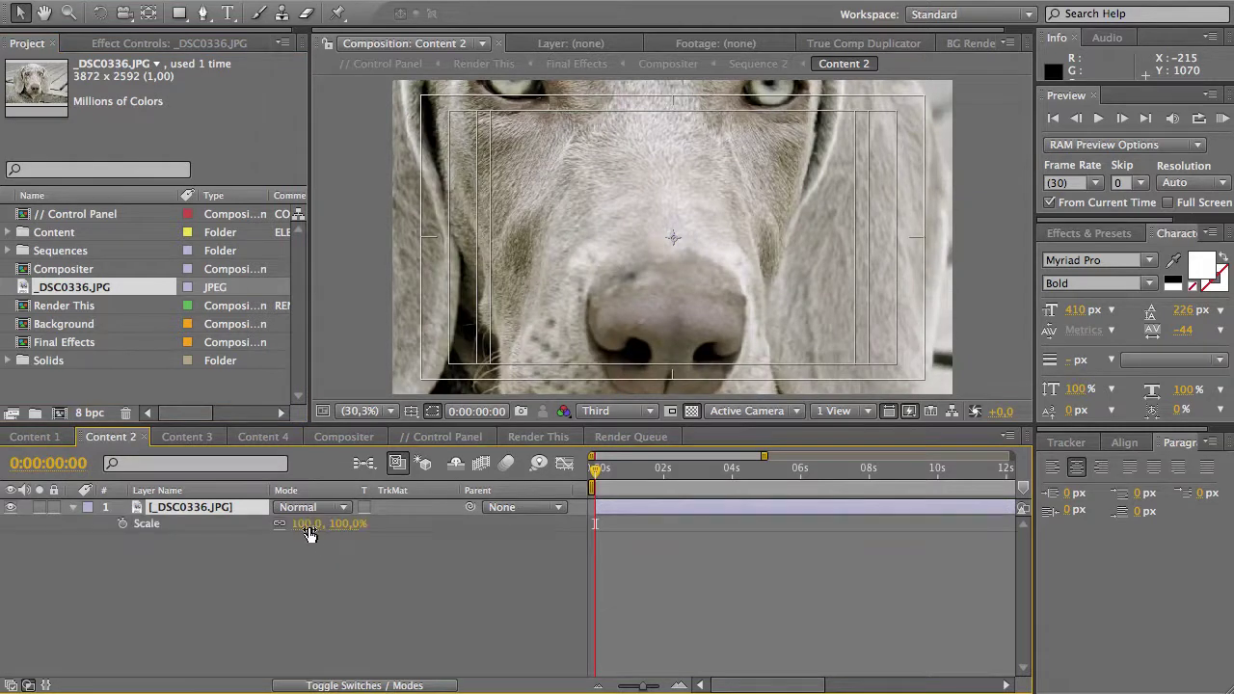
drag(311, 523, 251, 537)
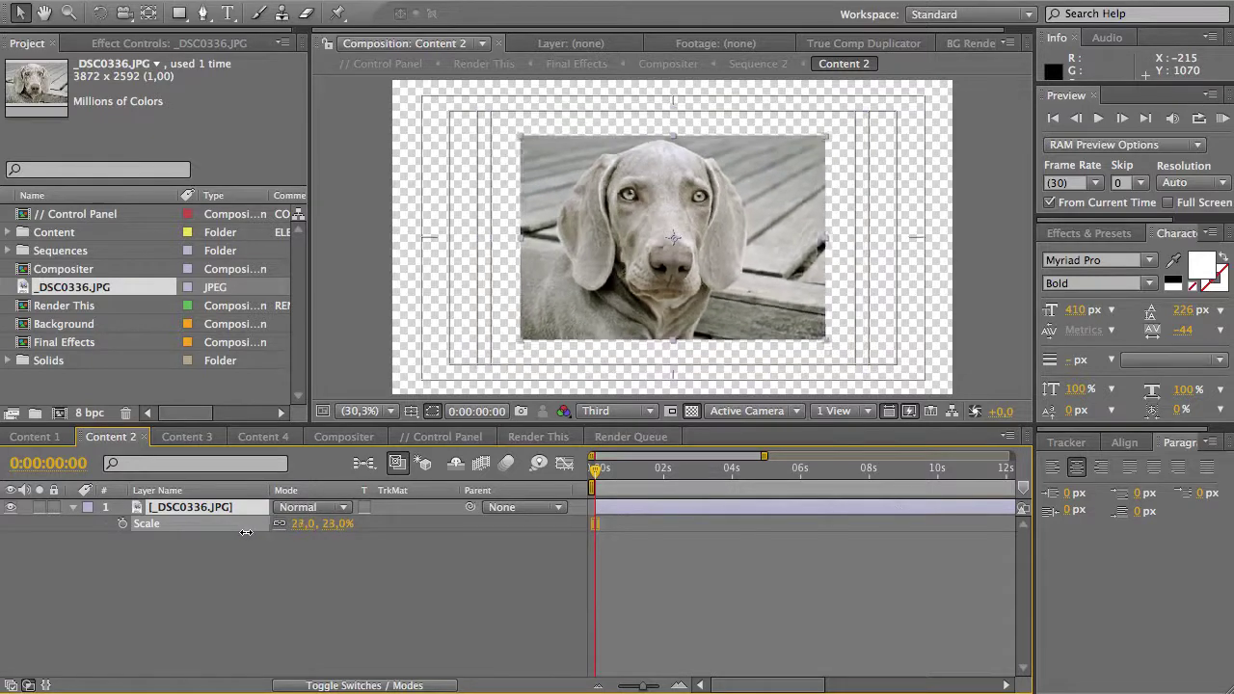
click(321, 567)
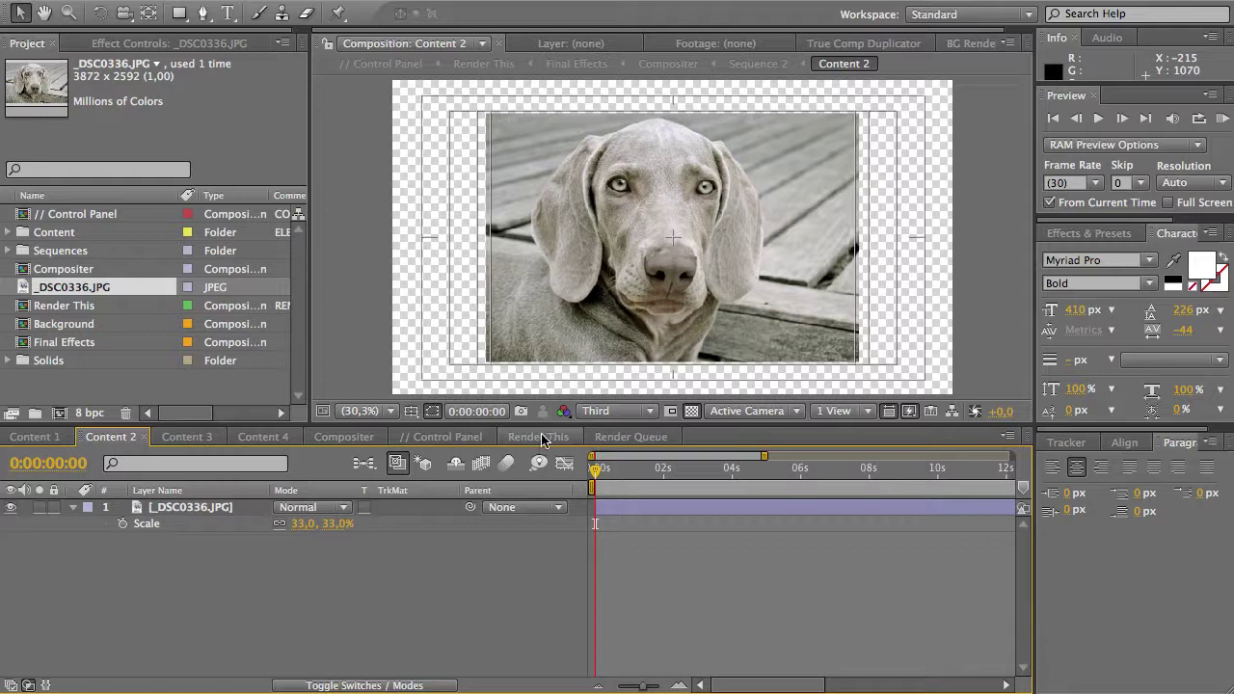
click(541, 438)
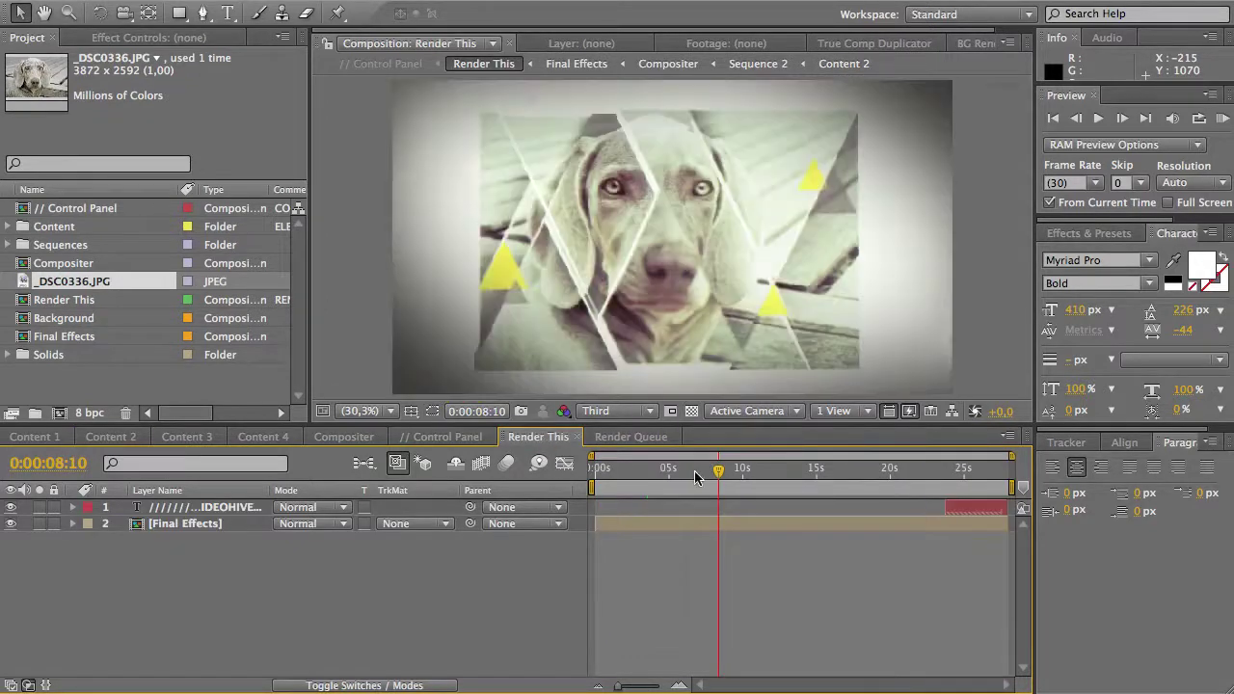
Step: Preview the dog in Render This, reduce the photo's scale to 17%, and recheck it
click(701, 472)
mouse_move(701, 472)
mouse_down()
mouse_move(681, 474)
mouse_move(776, 485)
mouse_move(731, 484)
mouse_up()
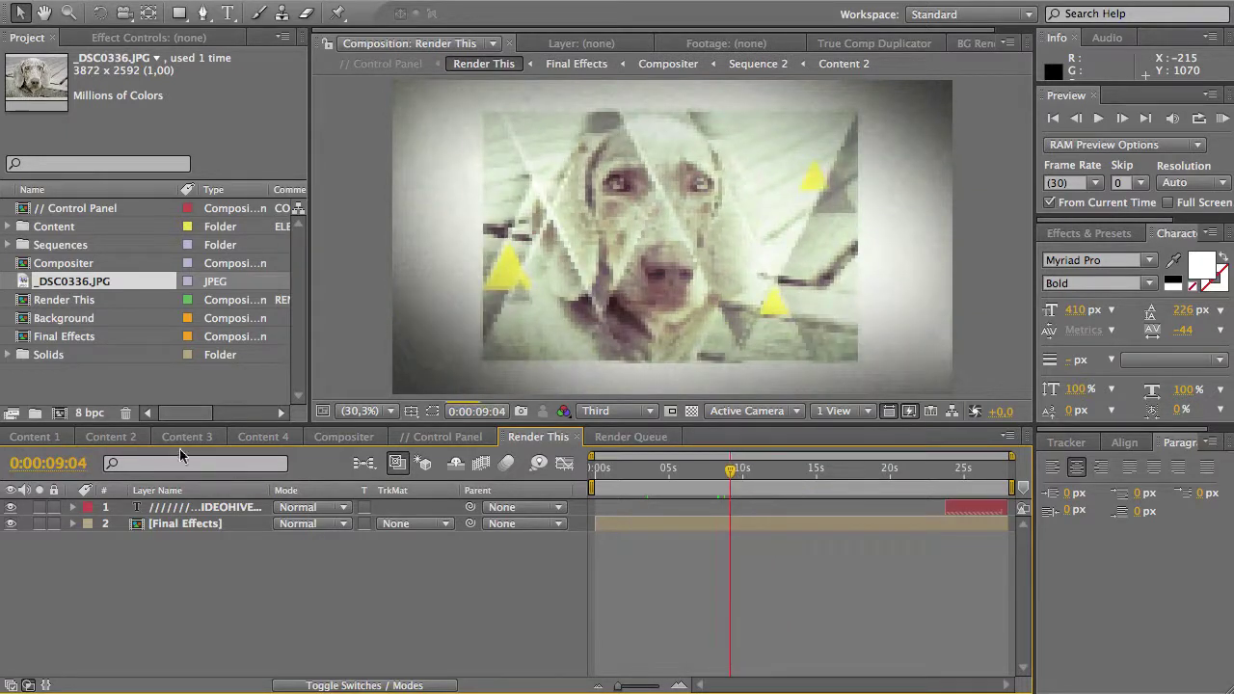
click(110, 436)
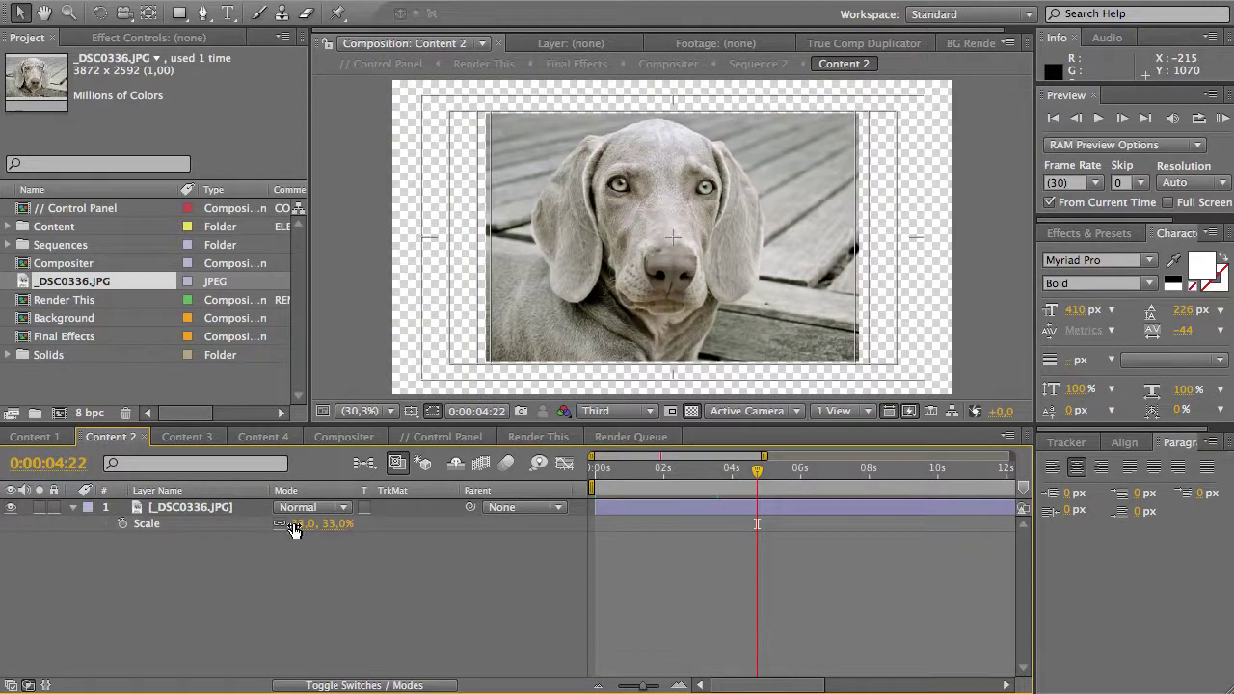
drag(294, 529, 277, 529)
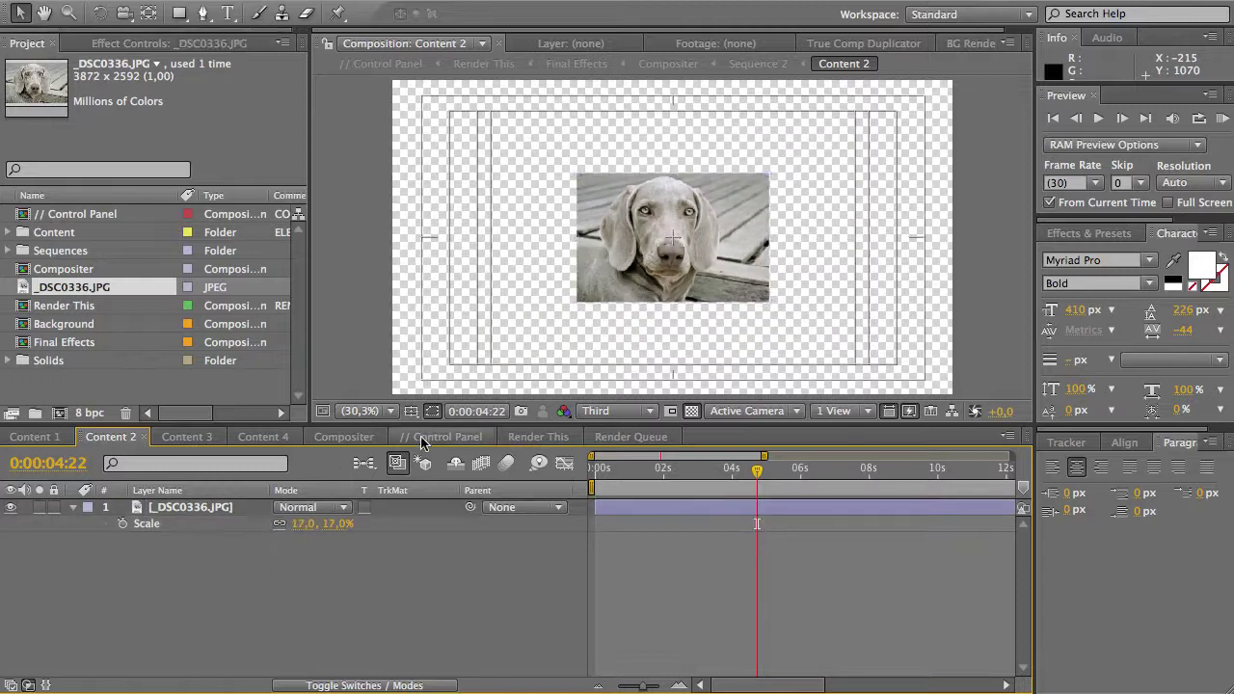
click(537, 437)
mouse_move(731, 473)
mouse_down()
mouse_move(709, 474)
mouse_move(731, 472)
mouse_up()
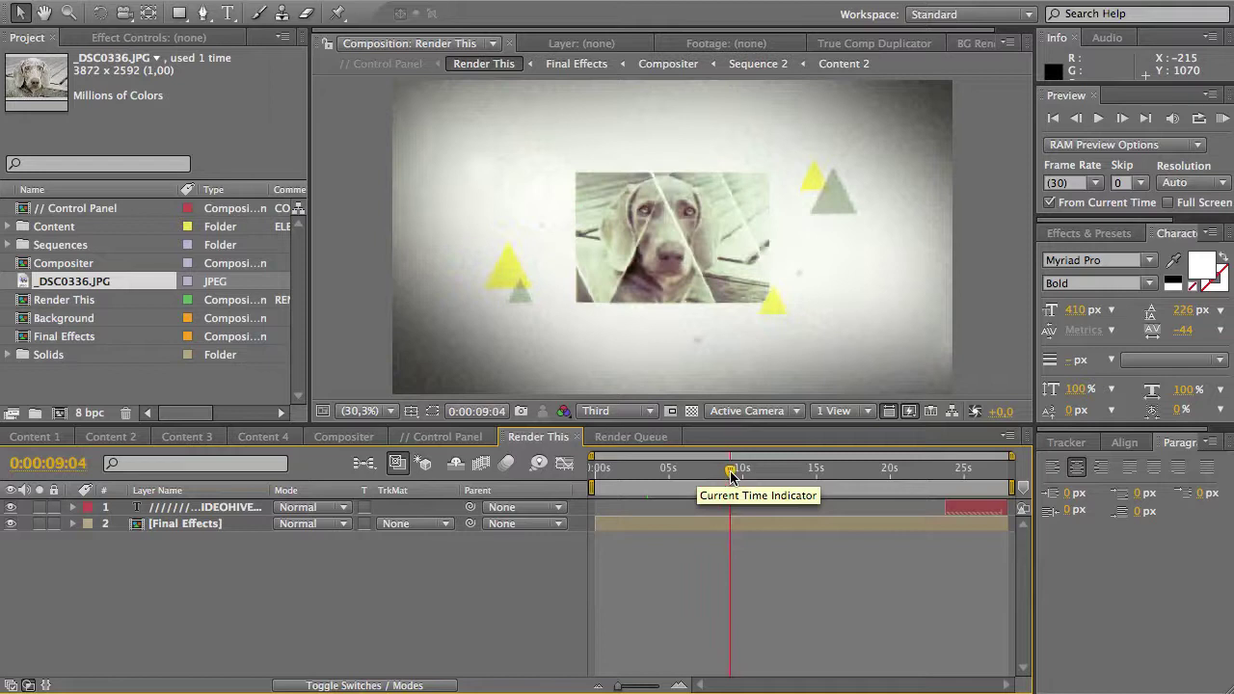
drag(731, 472, 747, 472)
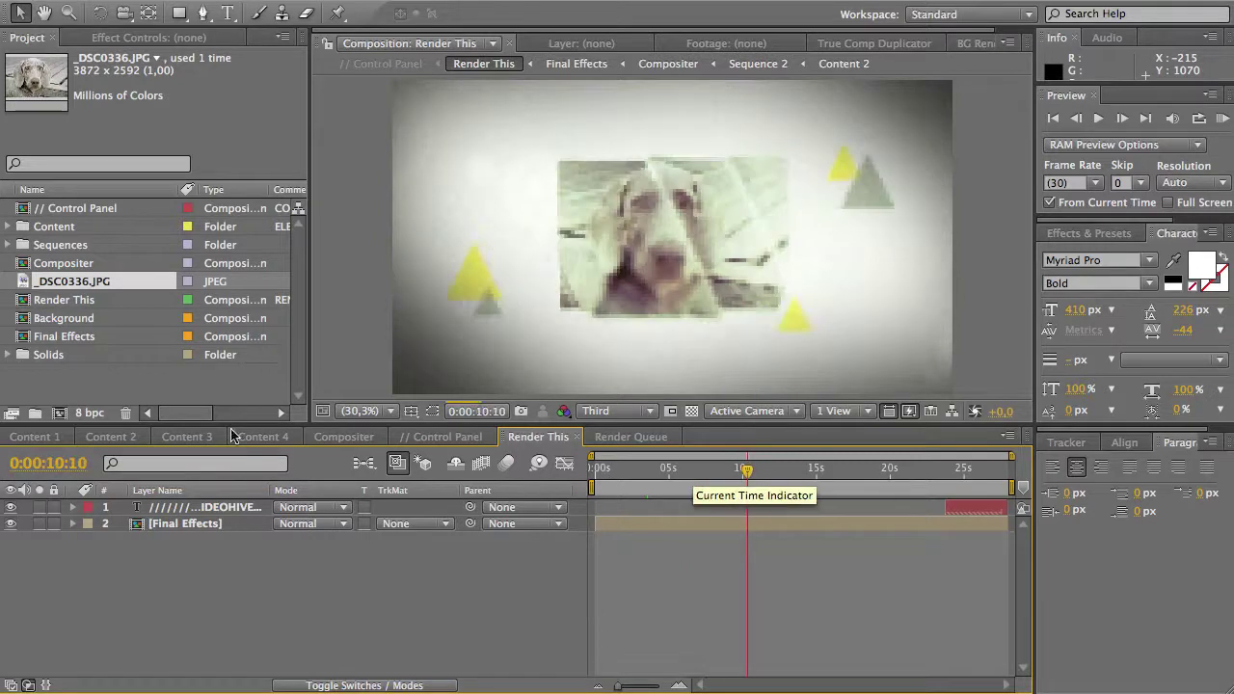
click(189, 438)
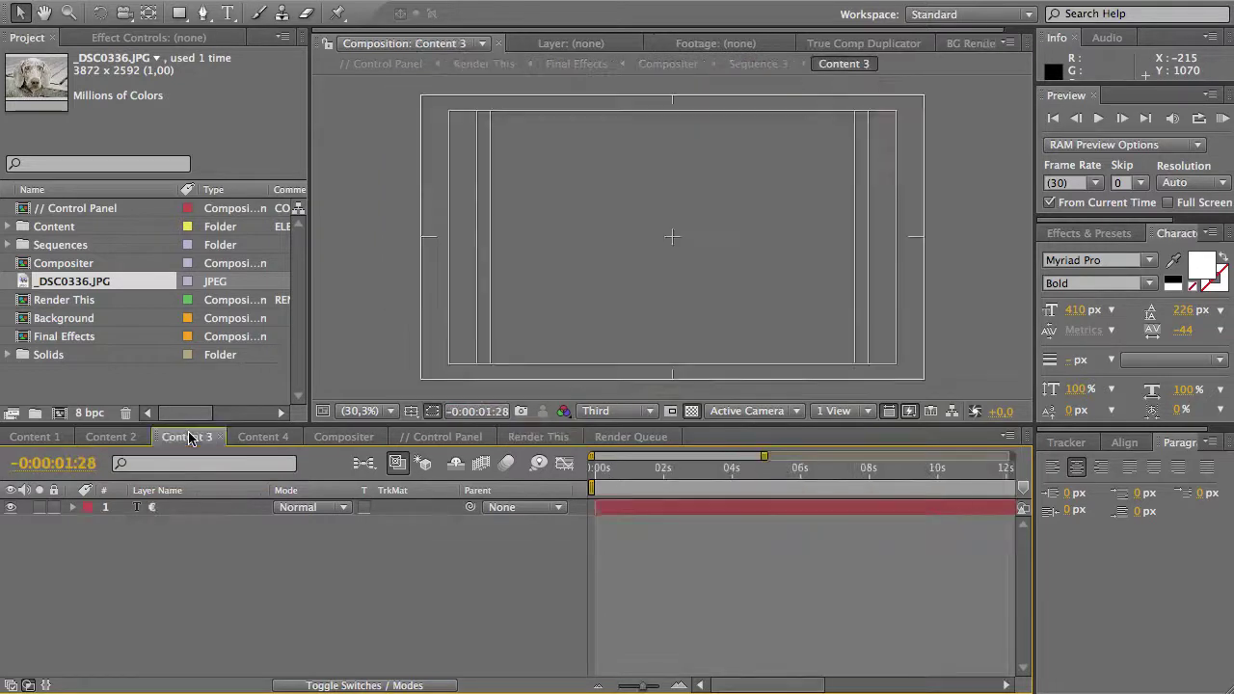
Step: Rotate the € layer about 90° so its opening faces up, and centre it
click(150, 511)
click(608, 470)
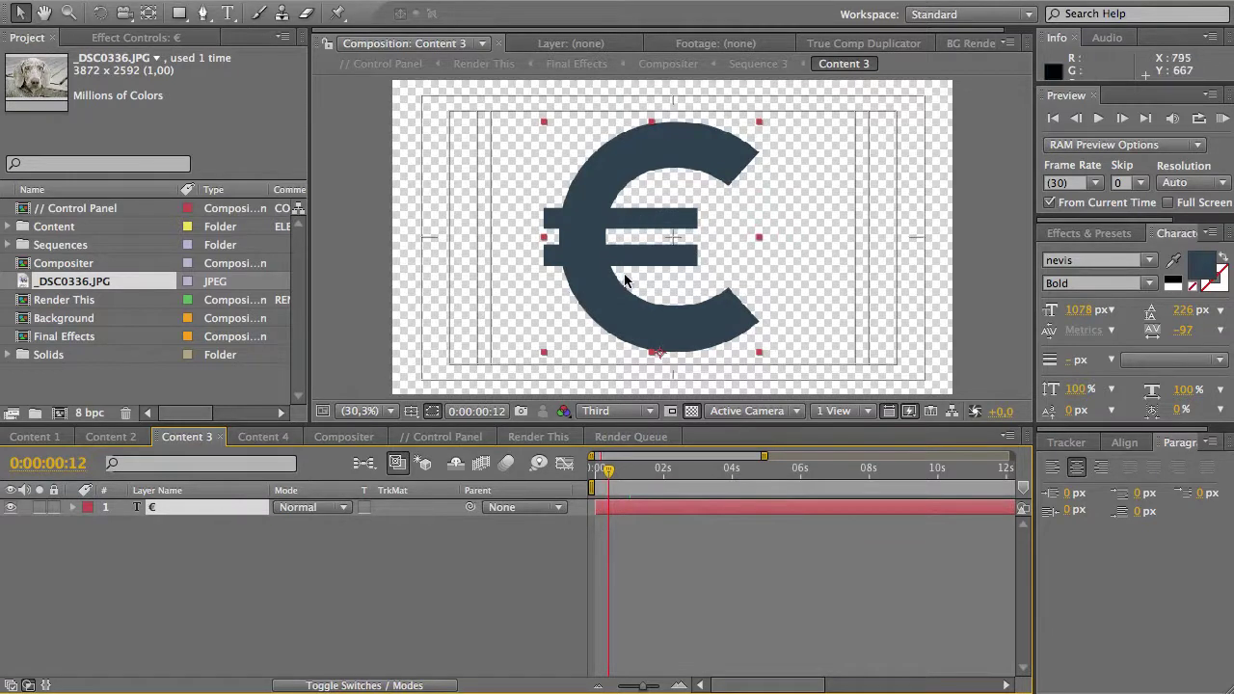
key(w)
mouse_move(589, 267)
mouse_down()
mouse_move(600, 303)
mouse_move(771, 380)
mouse_up()
key(ctrl+z)
mouse_move(616, 269)
mouse_down()
mouse_move(557, 346)
mouse_move(686, 232)
mouse_move(672, 238)
mouse_up()
key(v)
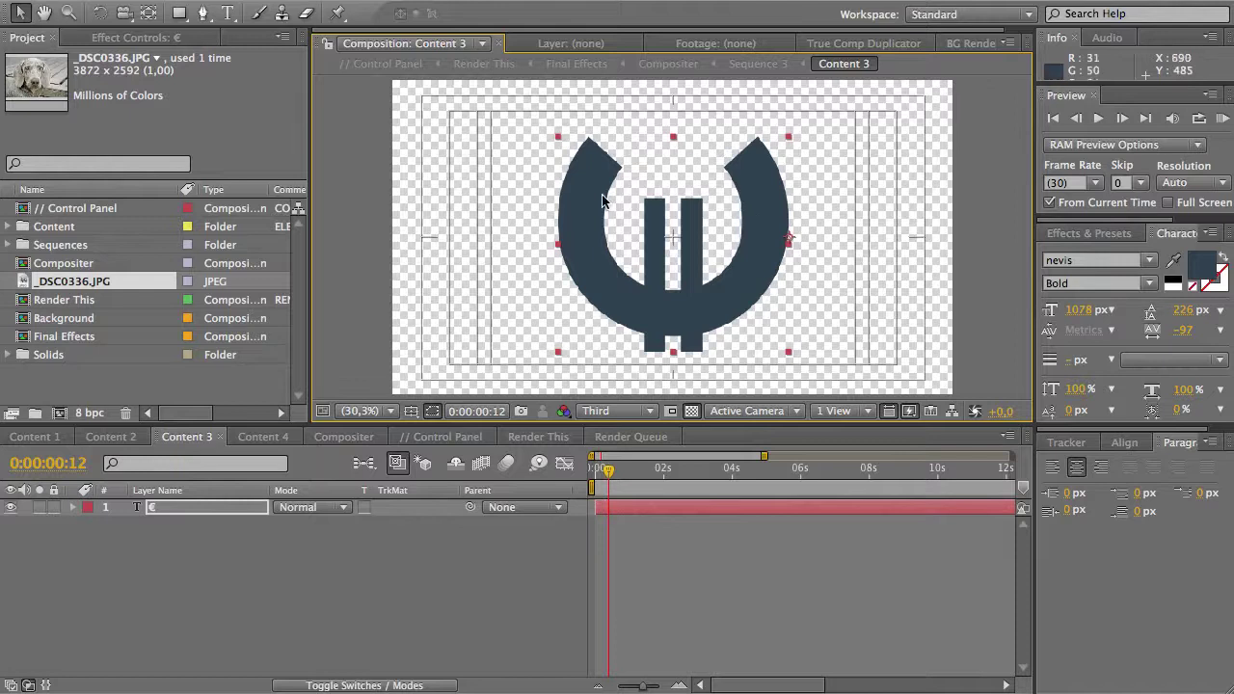
click(429, 566)
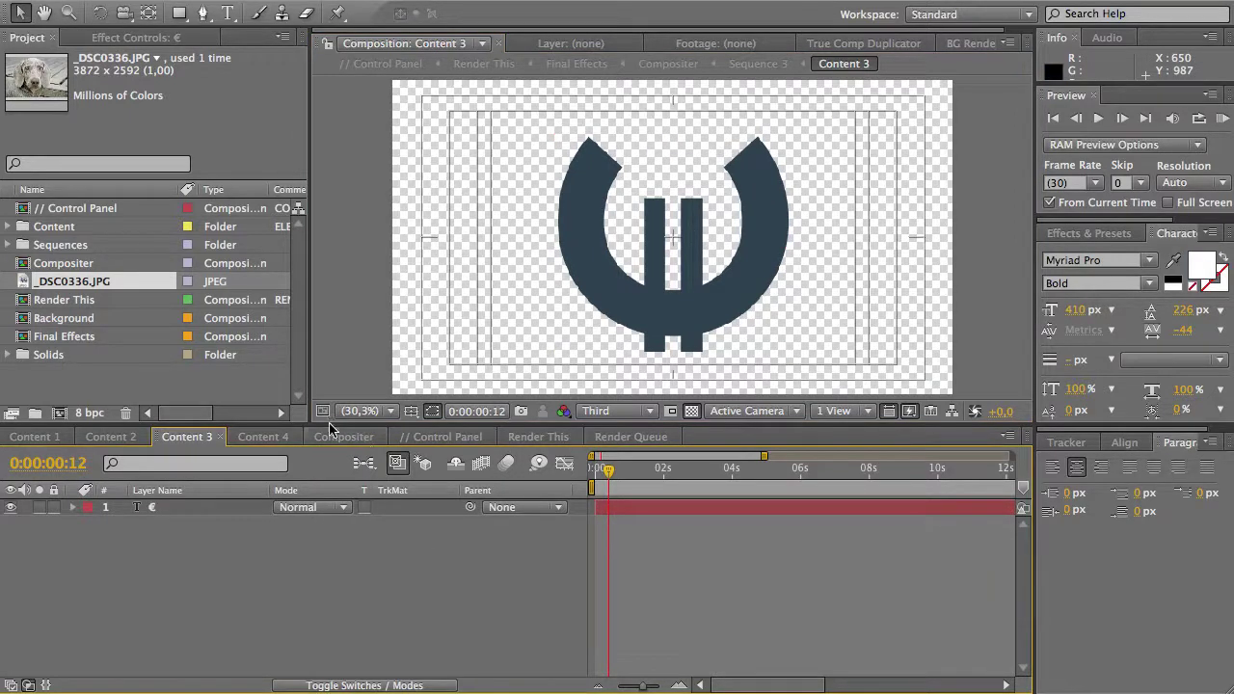
Step: Preview the rotated euro symbol's animation around 13–17 seconds in Render This
click(535, 436)
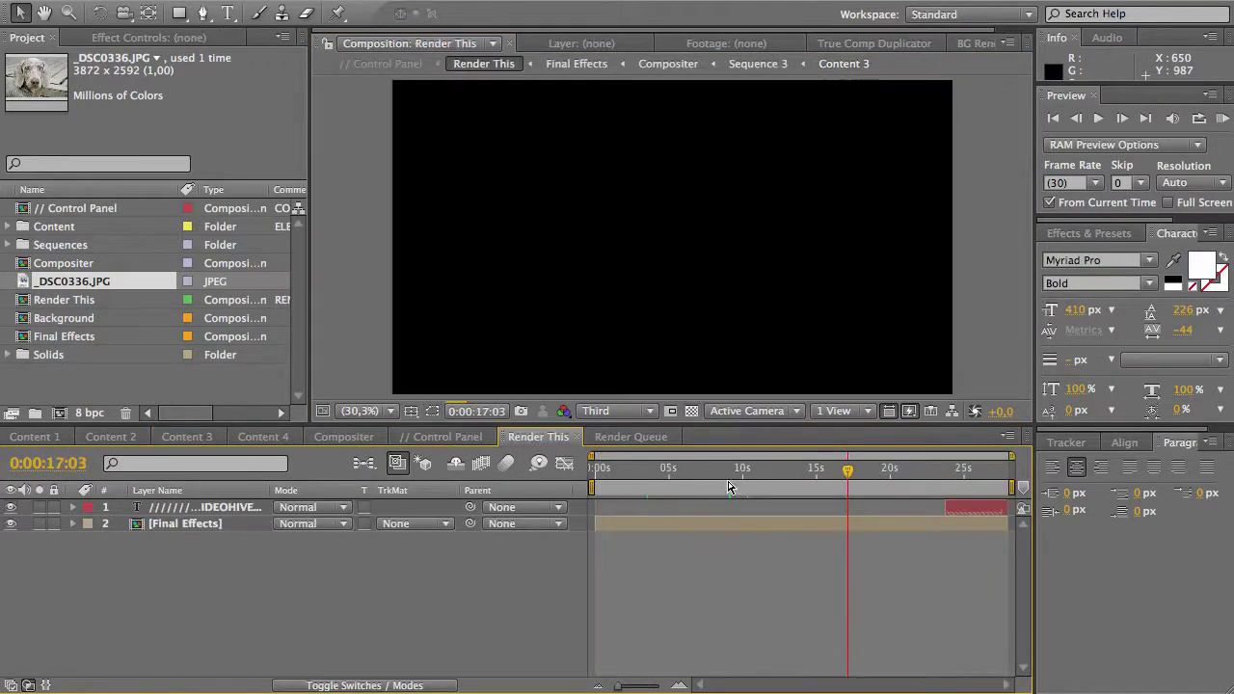
mouse_move(847, 470)
mouse_down()
mouse_move(790, 474)
mouse_move(848, 470)
mouse_up()
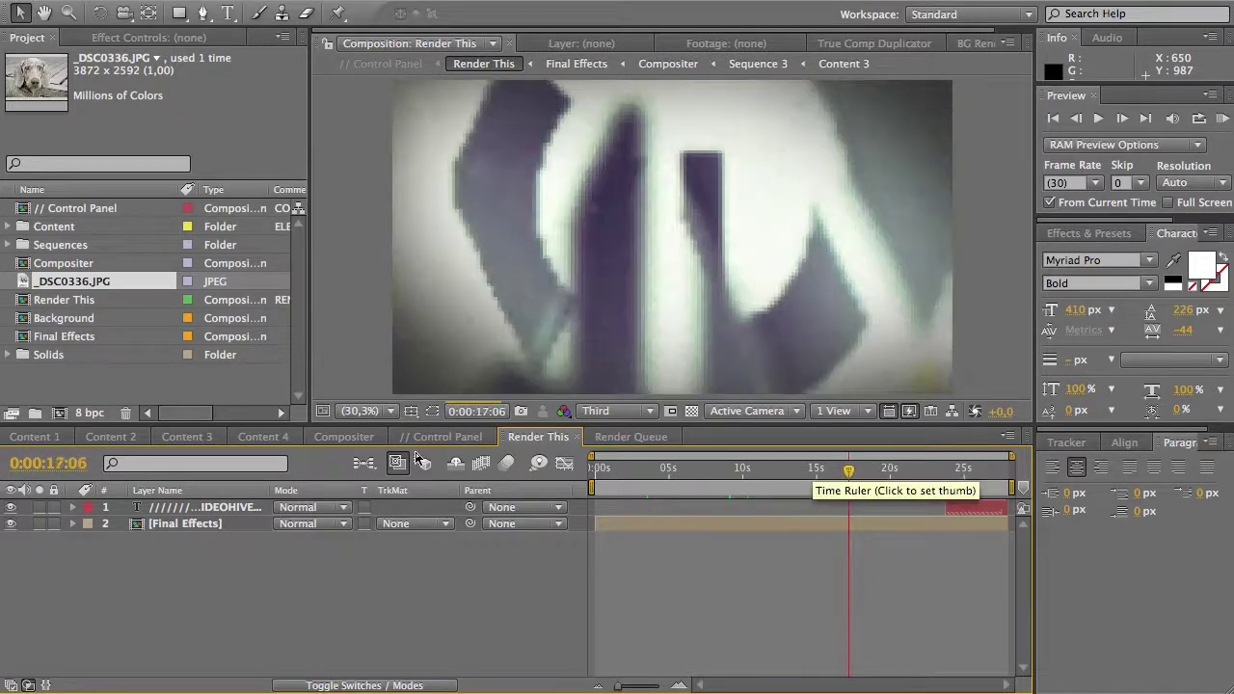
click(263, 437)
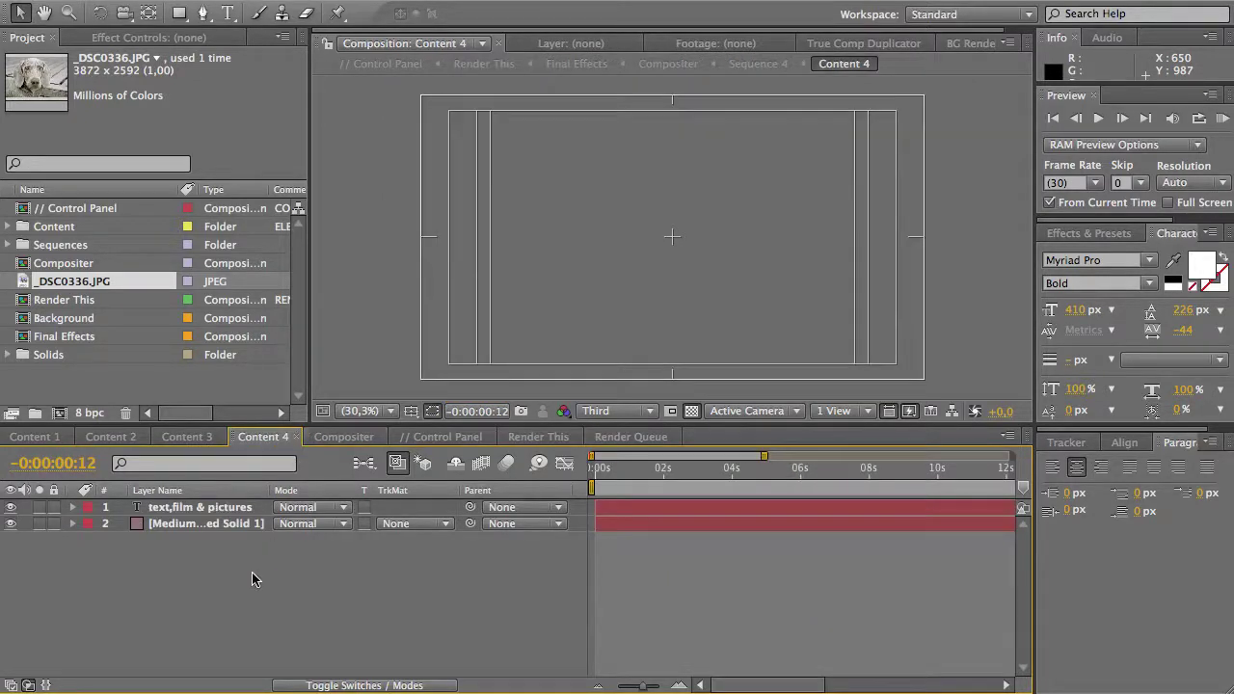
Step: Scrub Content 4 and inspect its gray-red solid and 'text, film & pictures' layers
drag(610, 469, 622, 470)
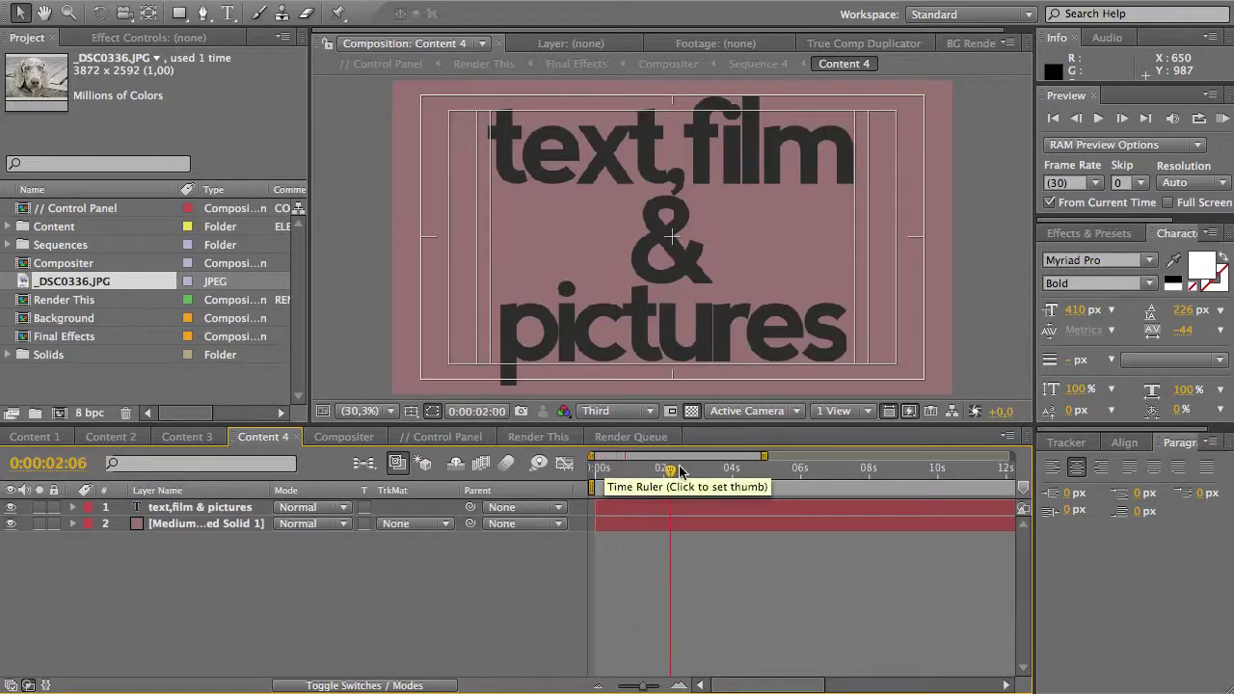
click(231, 529)
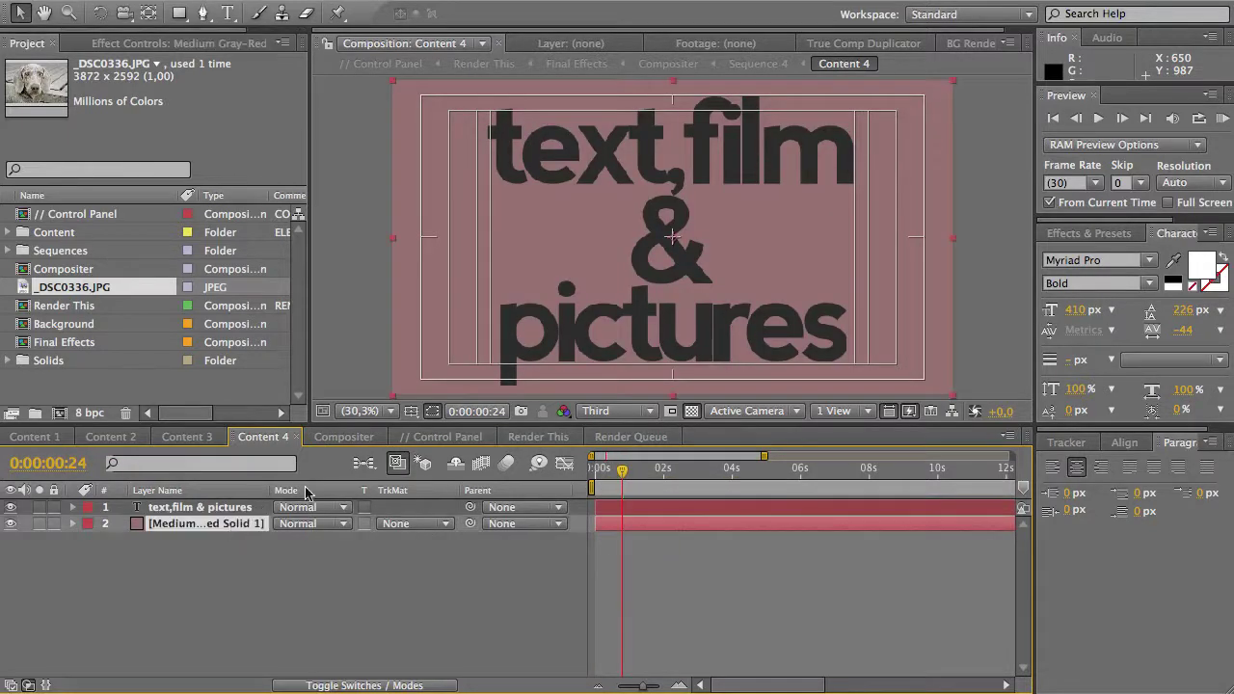
click(229, 509)
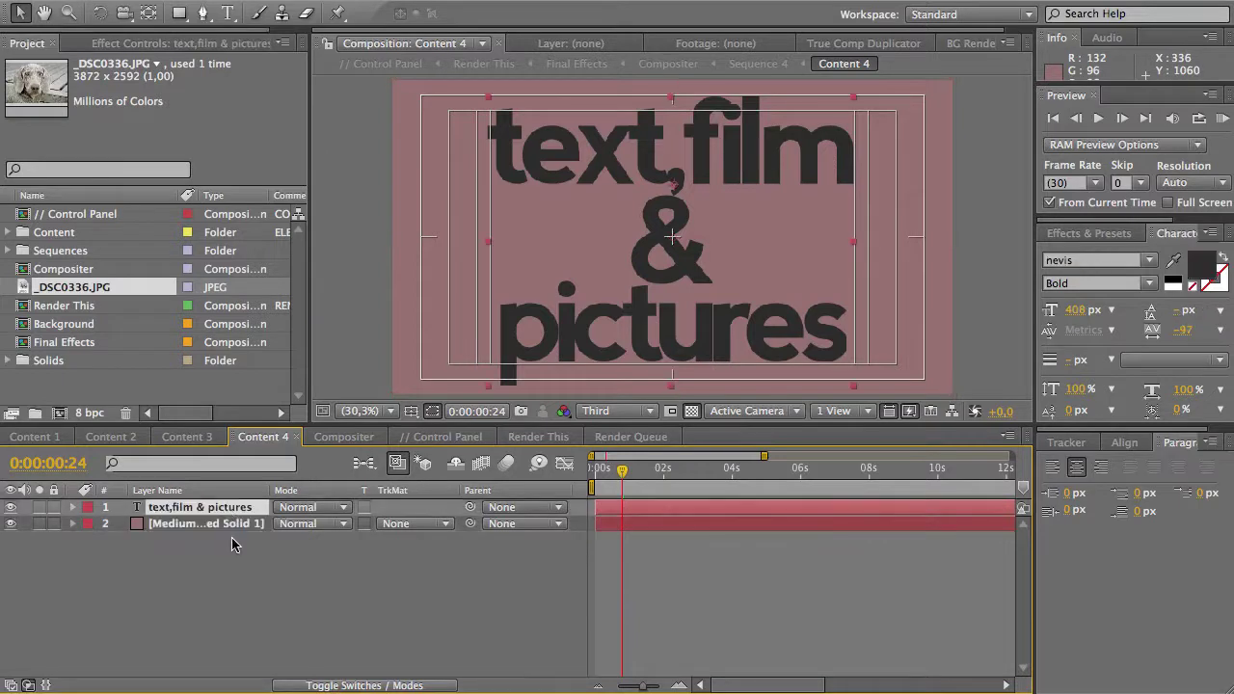
click(241, 549)
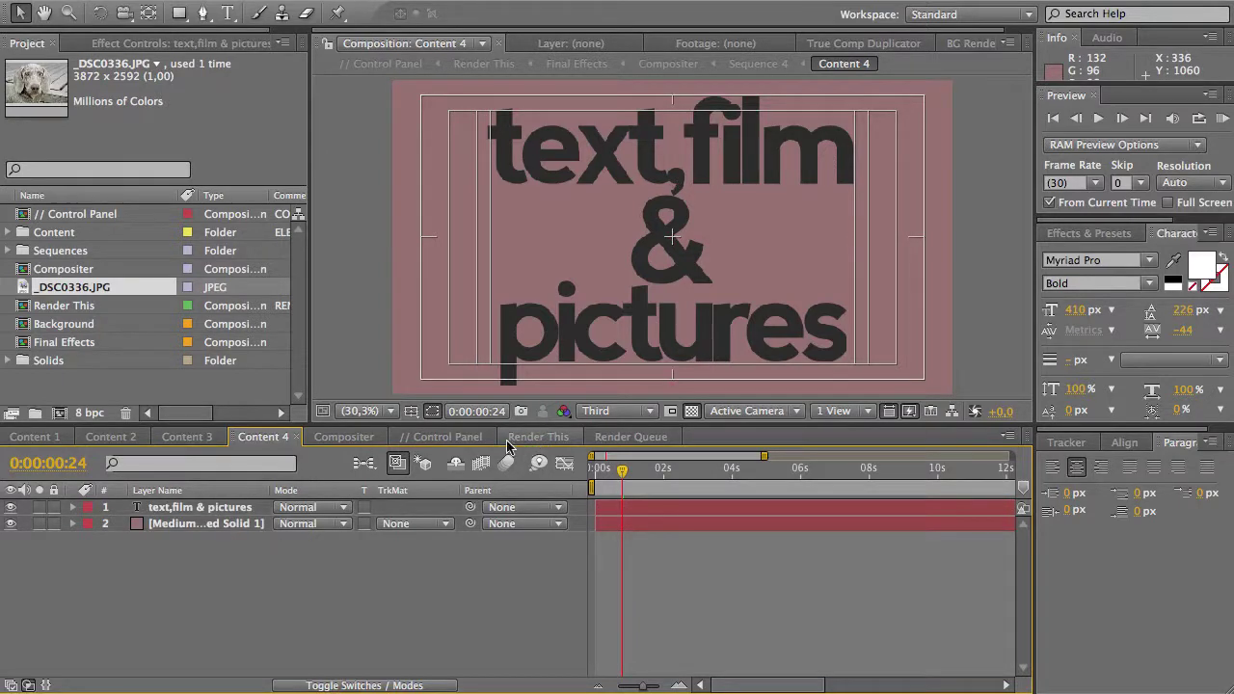
click(179, 525)
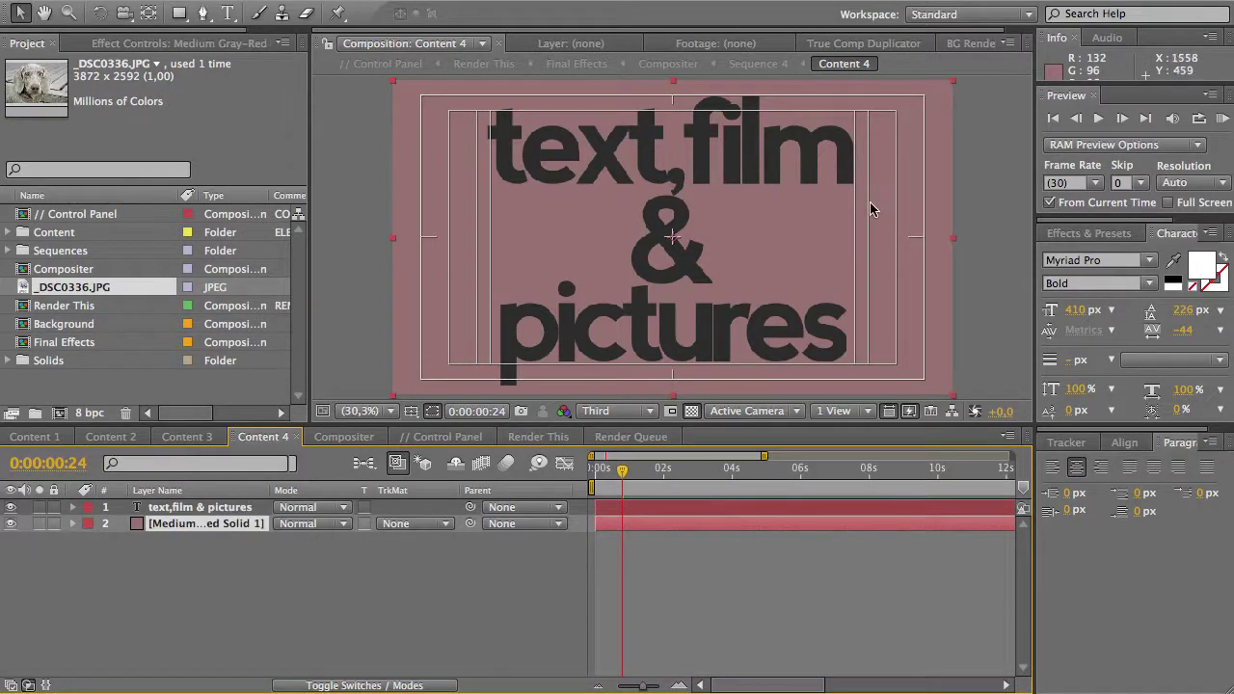
click(204, 508)
click(231, 567)
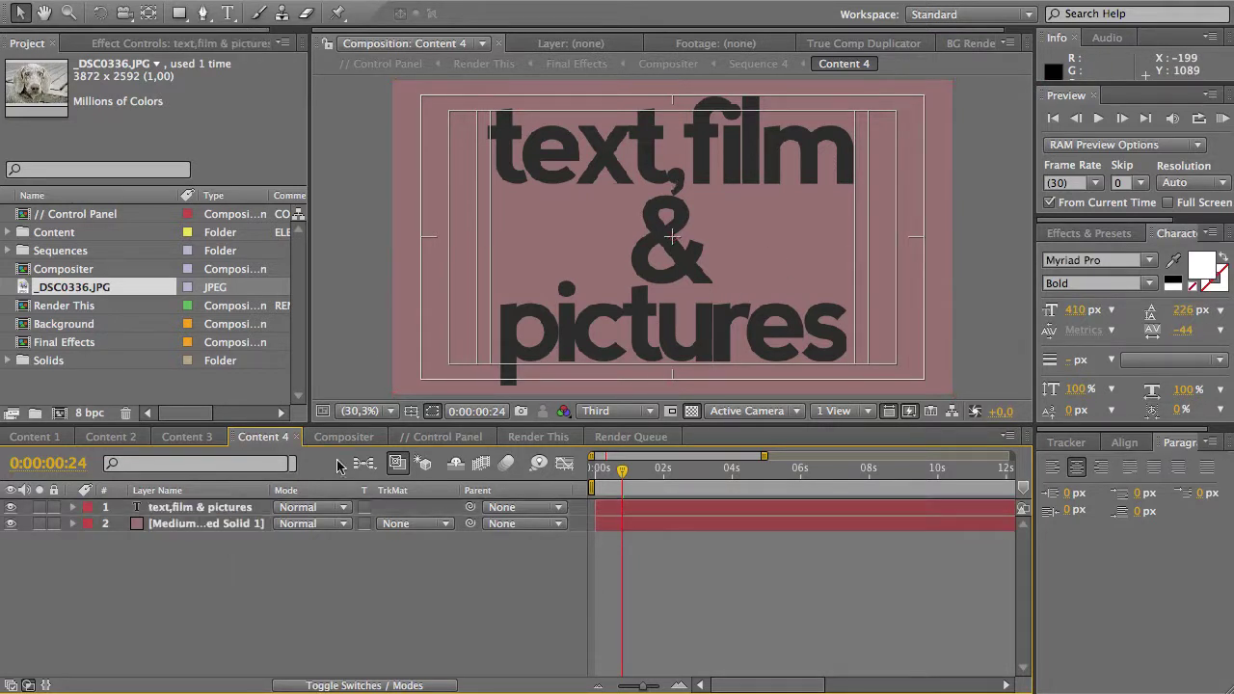
Step: Preview Render This at about 0:00:20:23, where the title appears
click(540, 437)
click(937, 471)
drag(937, 473, 900, 474)
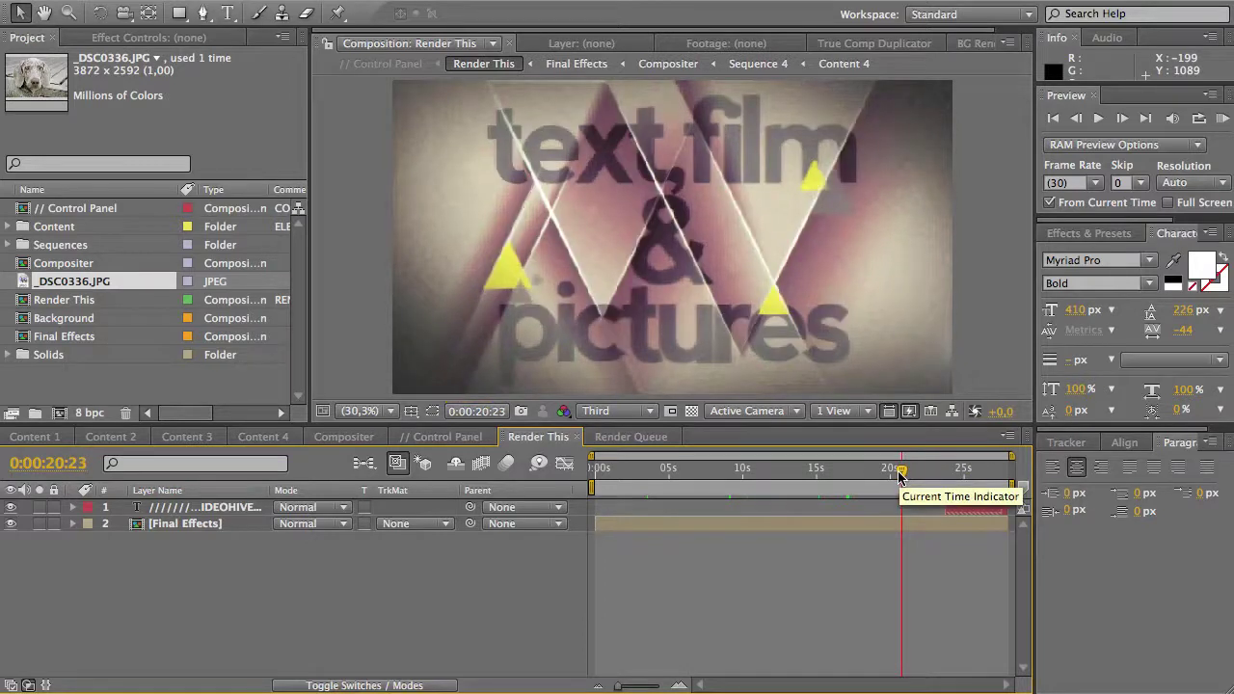
click(263, 437)
Step: Hide the 'text, film & pictures' layer in Content 4 and scrub Render This to check
click(10, 507)
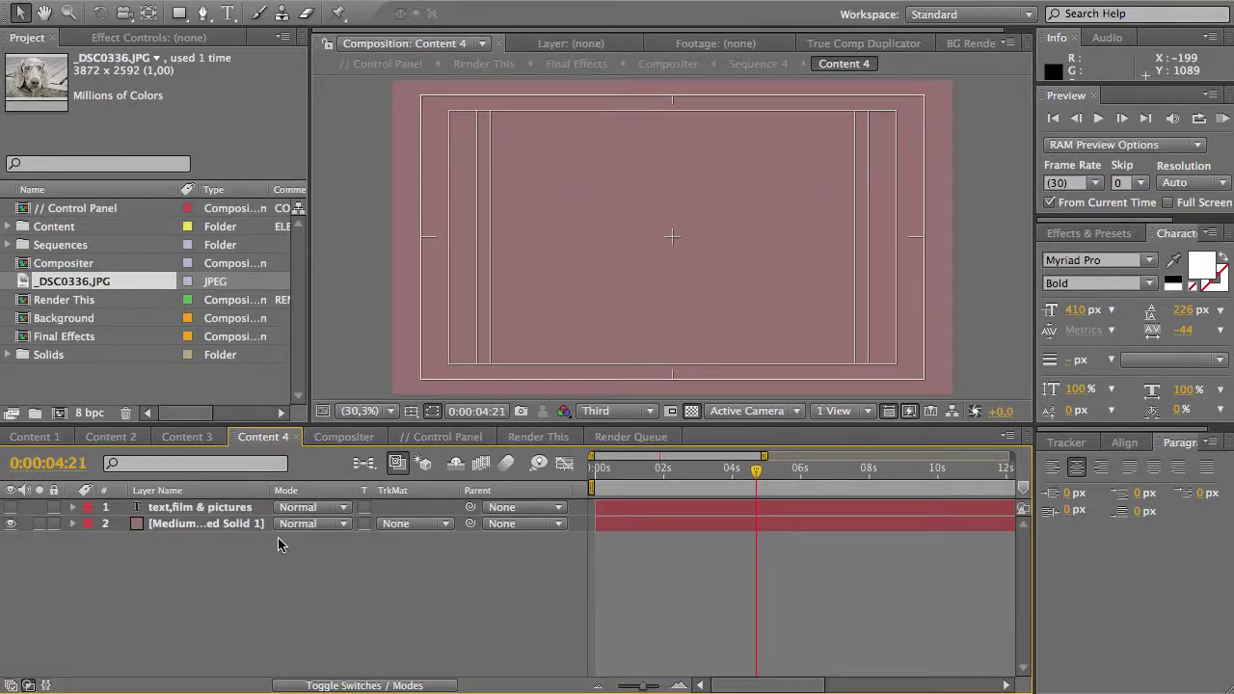
click(621, 339)
click(421, 578)
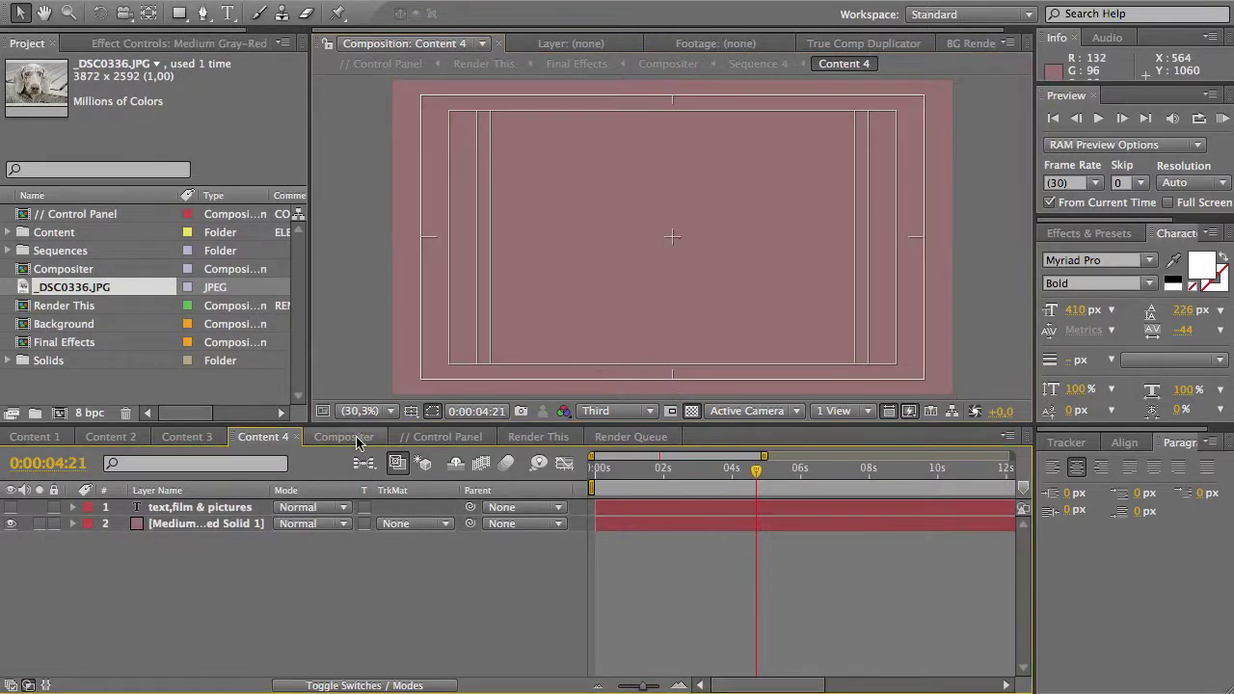
click(538, 436)
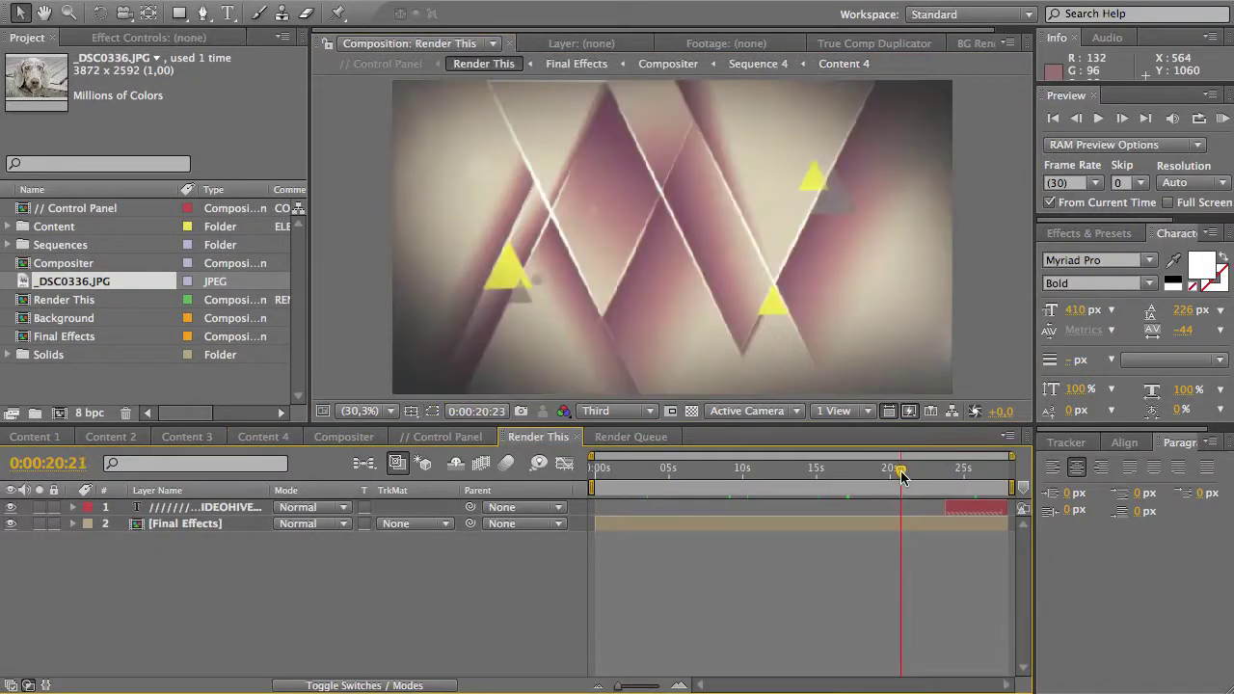
mouse_move(901, 476)
mouse_down()
mouse_move(841, 476)
mouse_move(945, 473)
mouse_move(669, 472)
mouse_move(766, 473)
mouse_move(739, 472)
mouse_up()
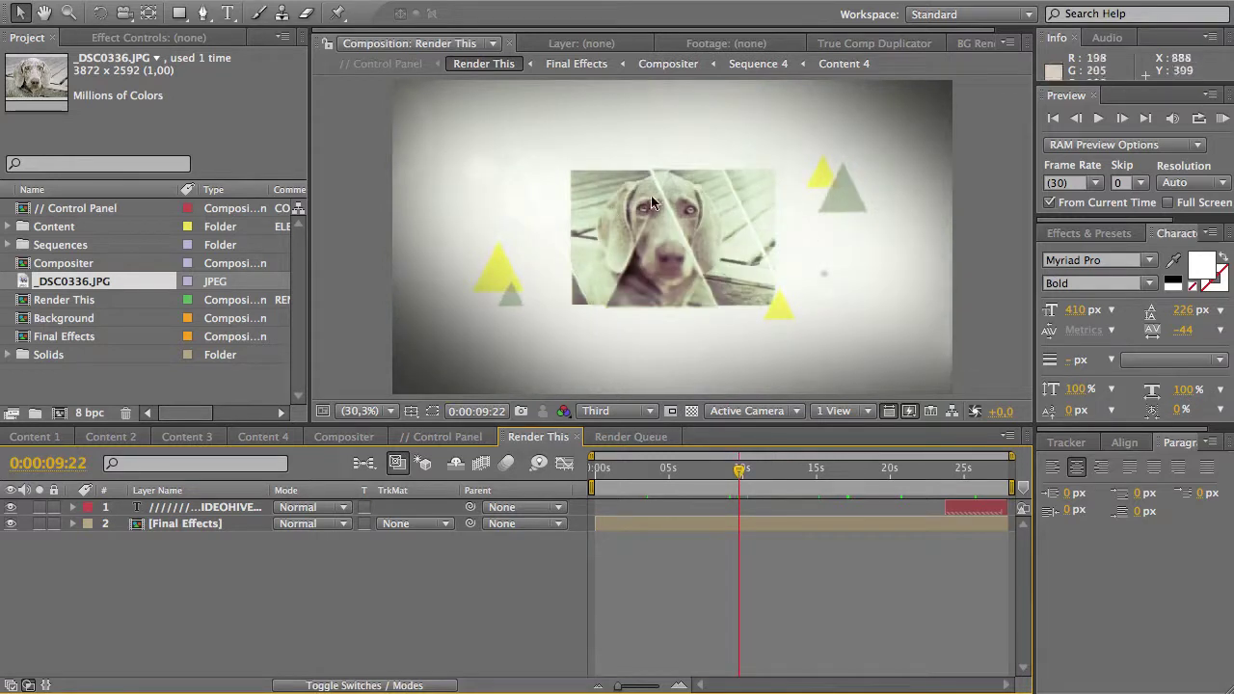
Step: Return to the fragmented dog frame, then review Content 1 through Content 4
mouse_move(740, 472)
mouse_down()
mouse_move(675, 473)
mouse_move(821, 472)
mouse_up()
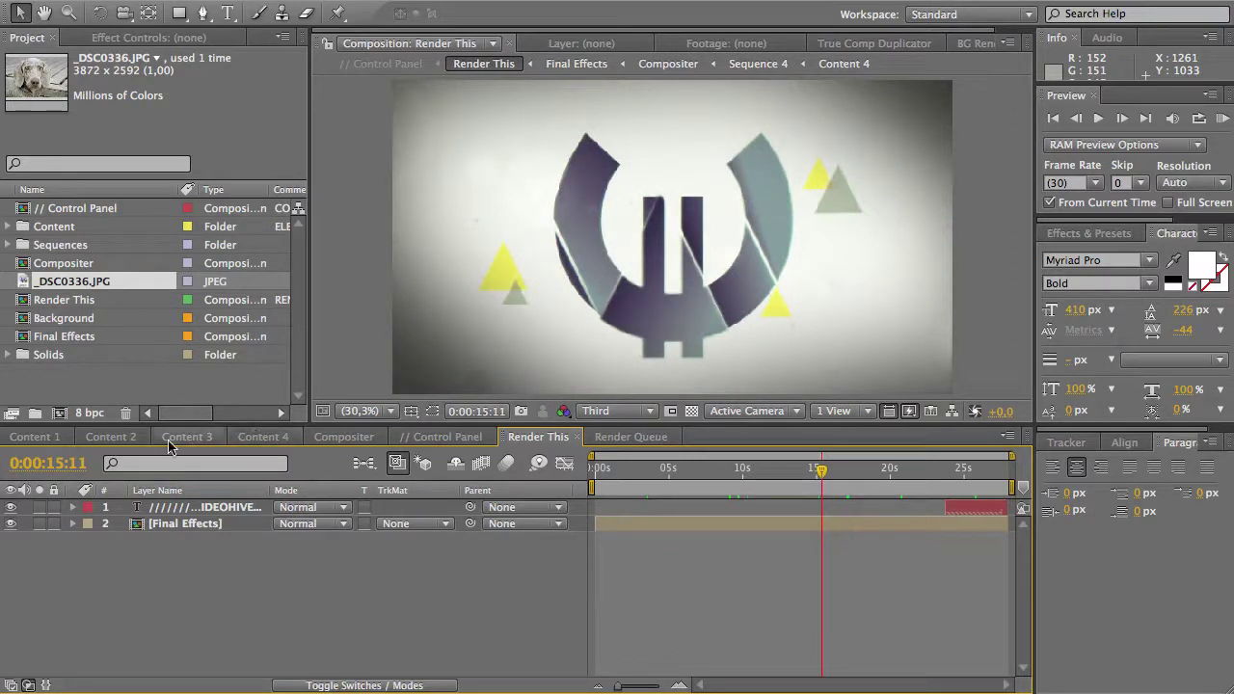
click(33, 437)
click(111, 436)
click(183, 439)
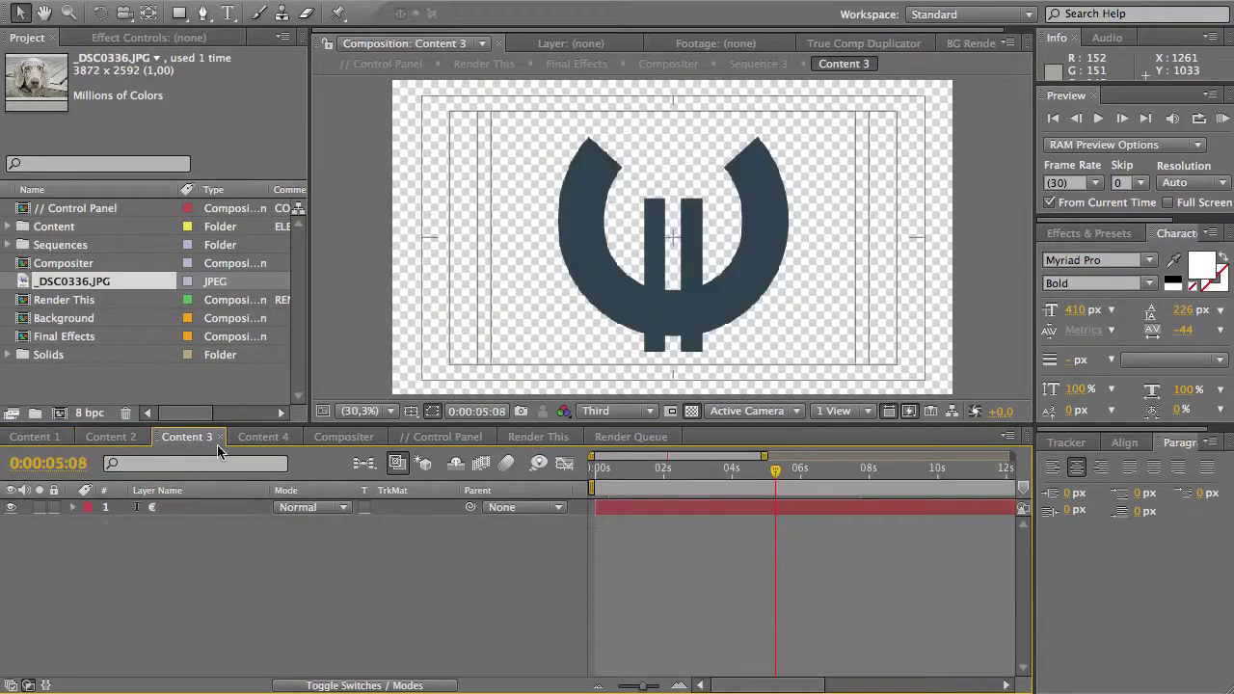
click(259, 436)
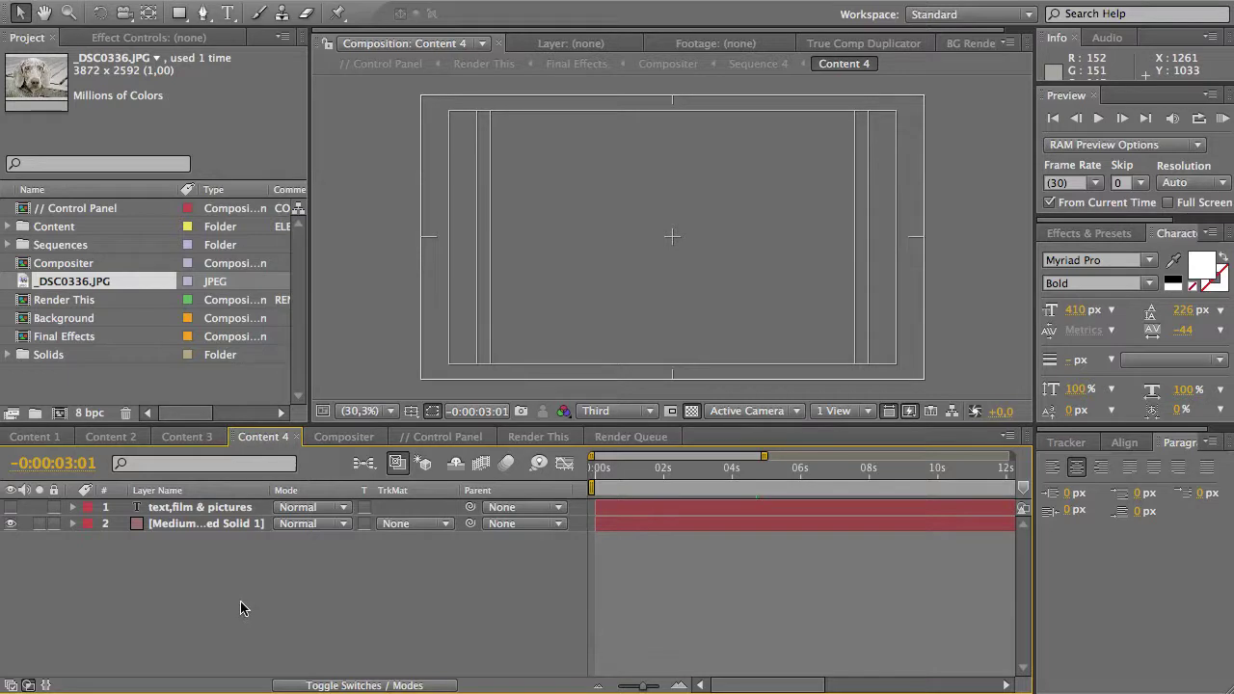
Step: Scrub the Content 3 logo near eight seconds, then open // Control Panel
click(189, 437)
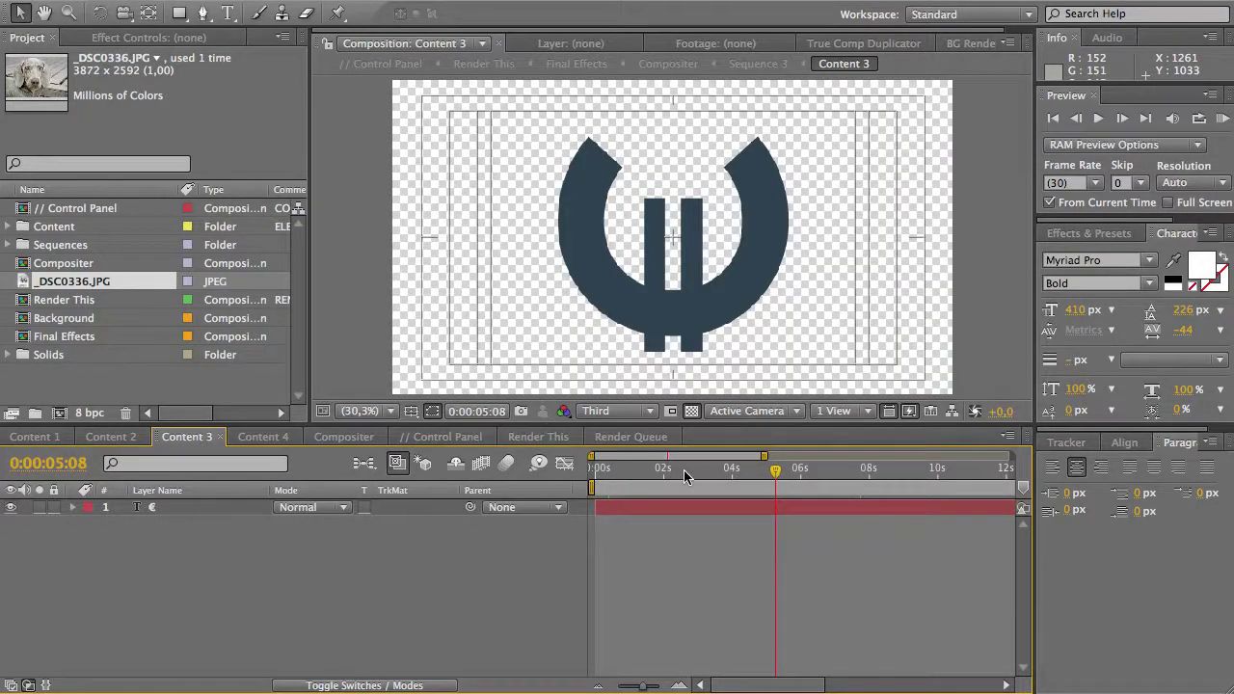
drag(683, 470, 710, 463)
click(433, 438)
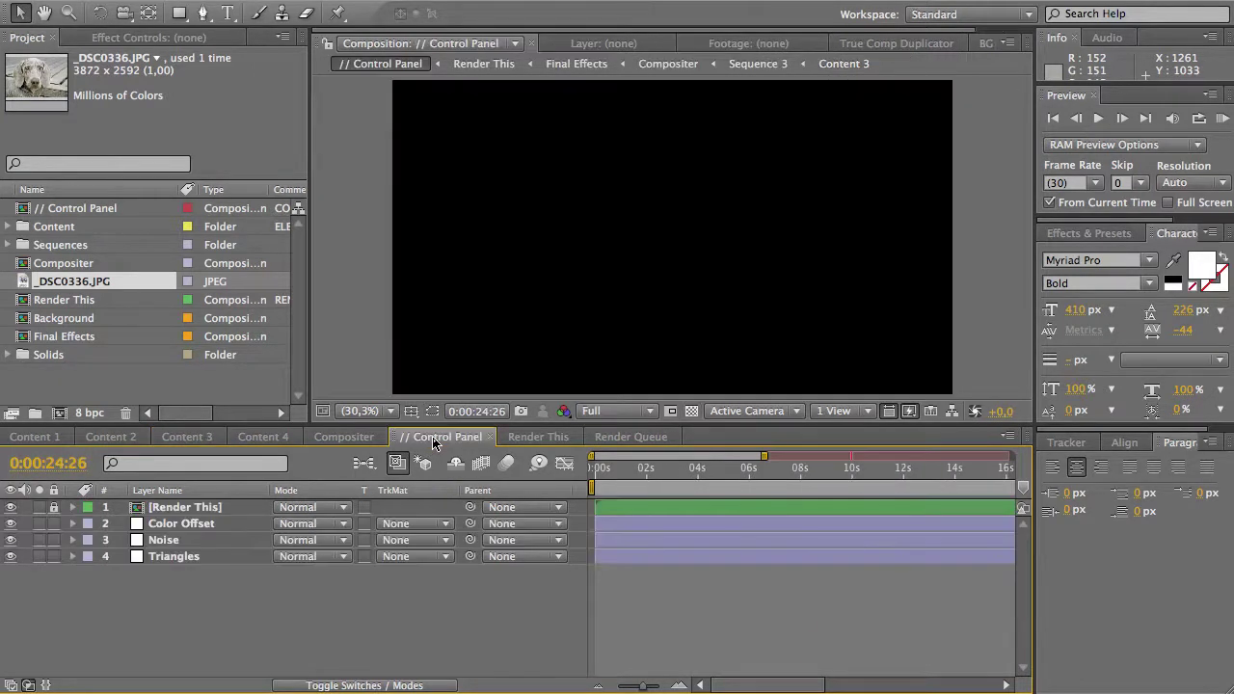
Step: At about 0:00:03:23, select the Triangles layer and show its effect settings
drag(667, 473, 691, 472)
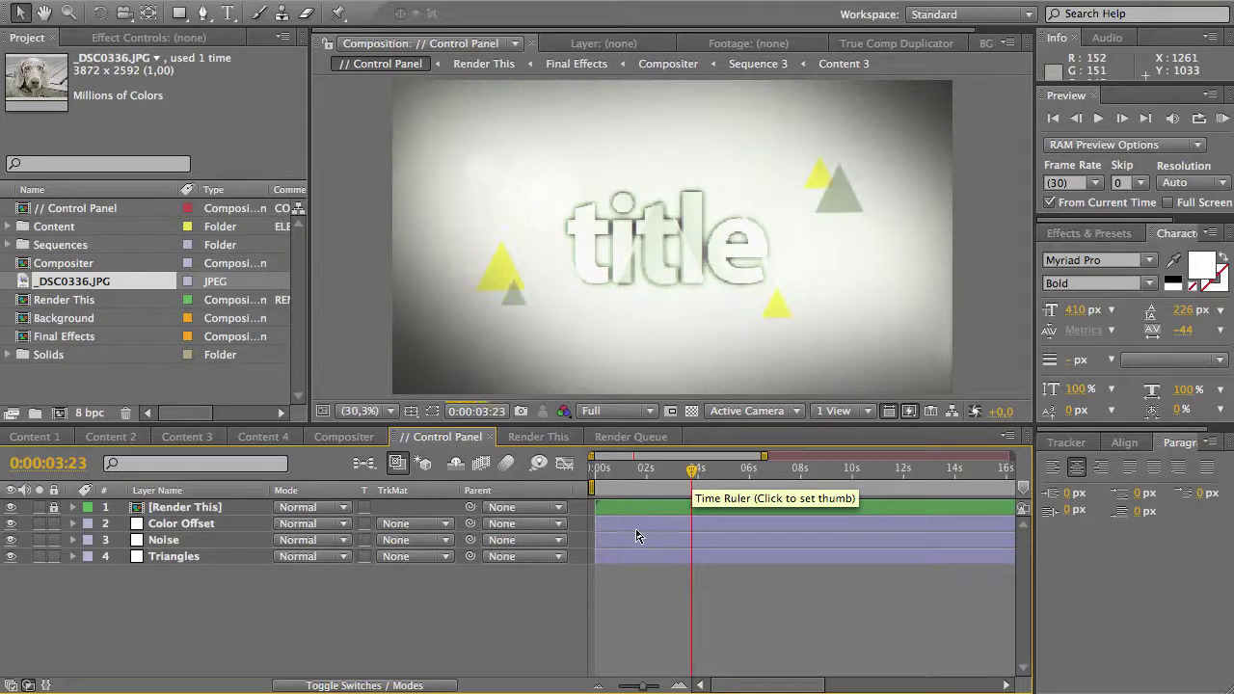
click(189, 558)
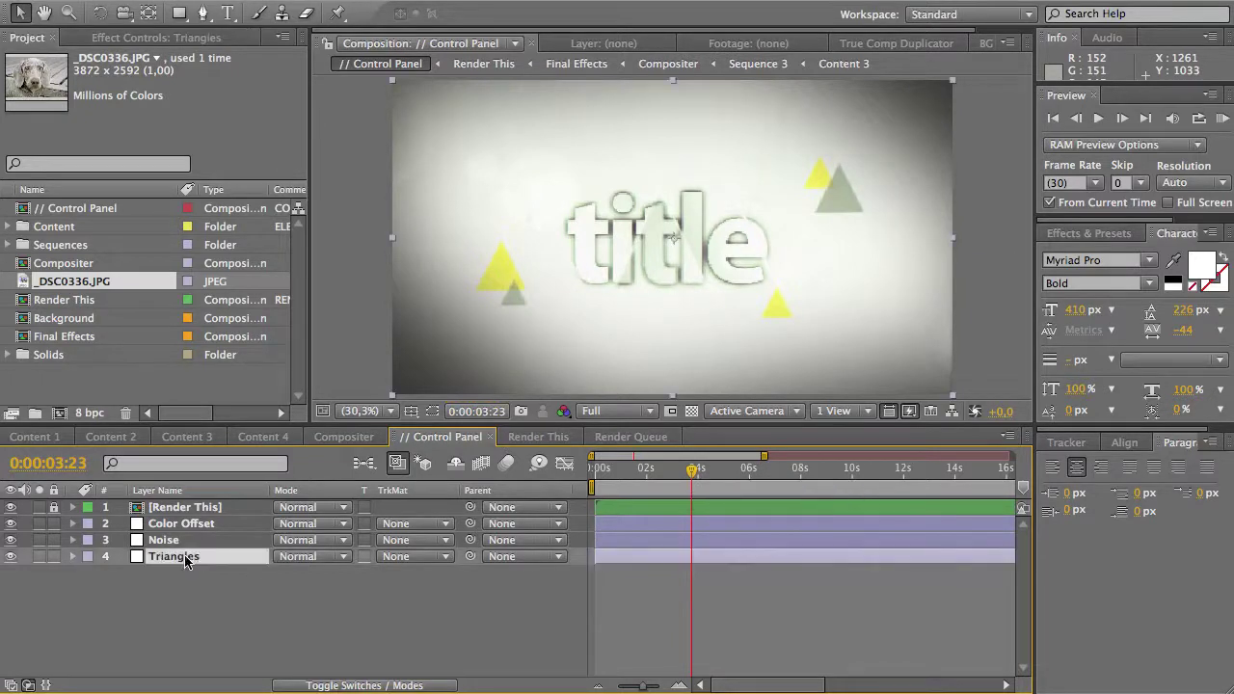
click(191, 527)
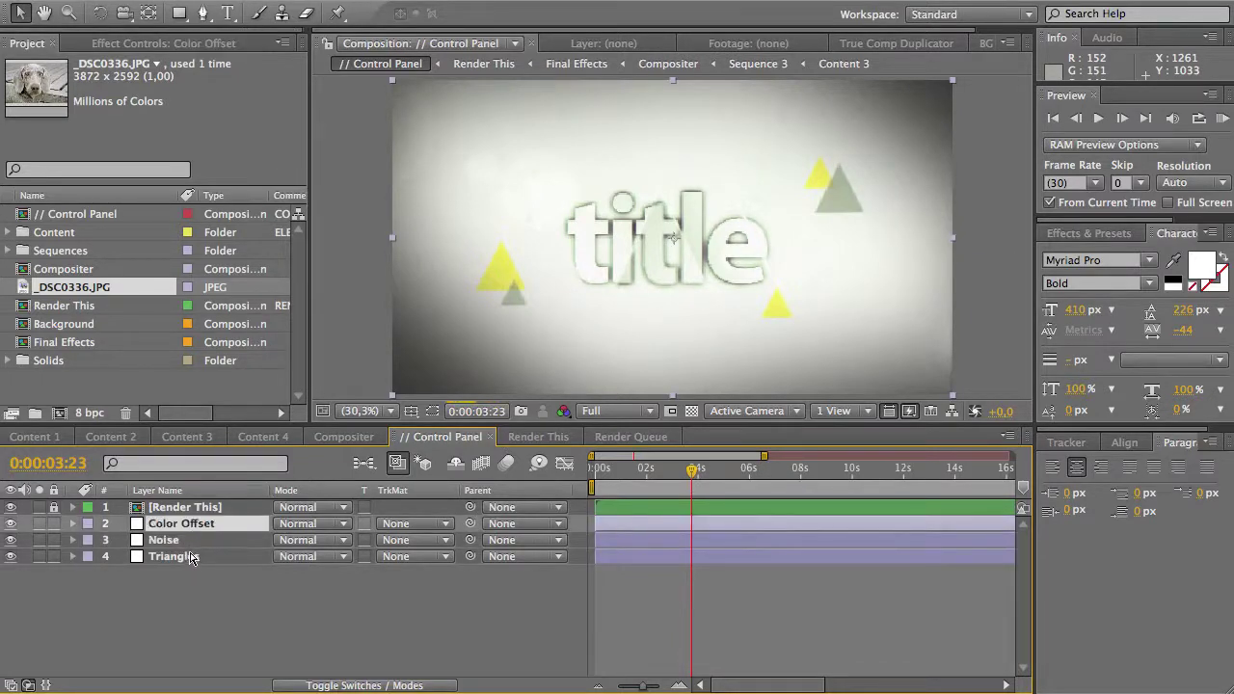
click(192, 559)
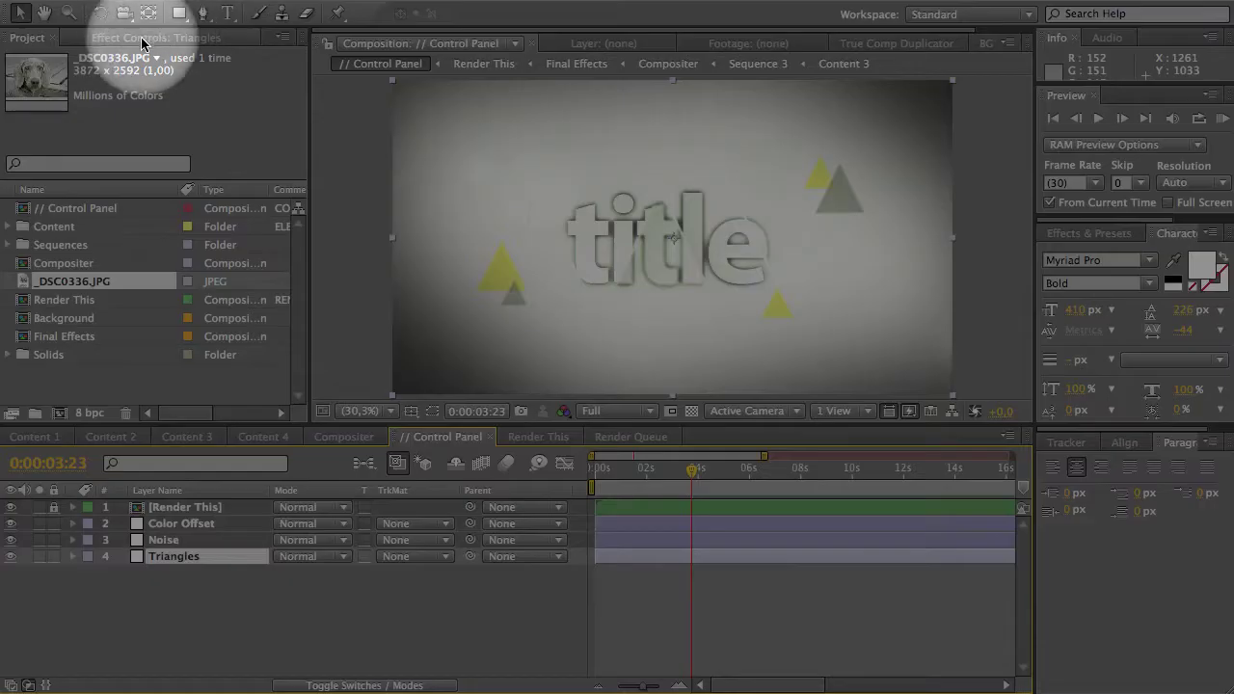
click(143, 39)
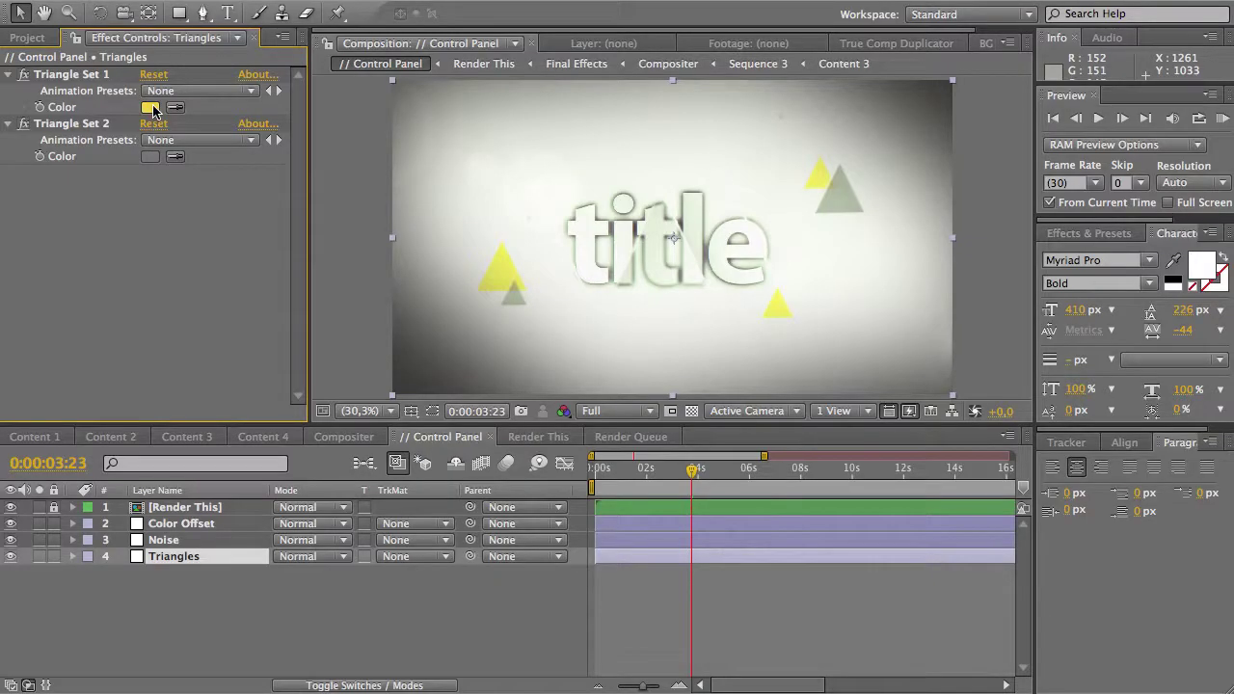
Step: Set the Triangle Set 1 Color to magenta
click(152, 108)
click(744, 365)
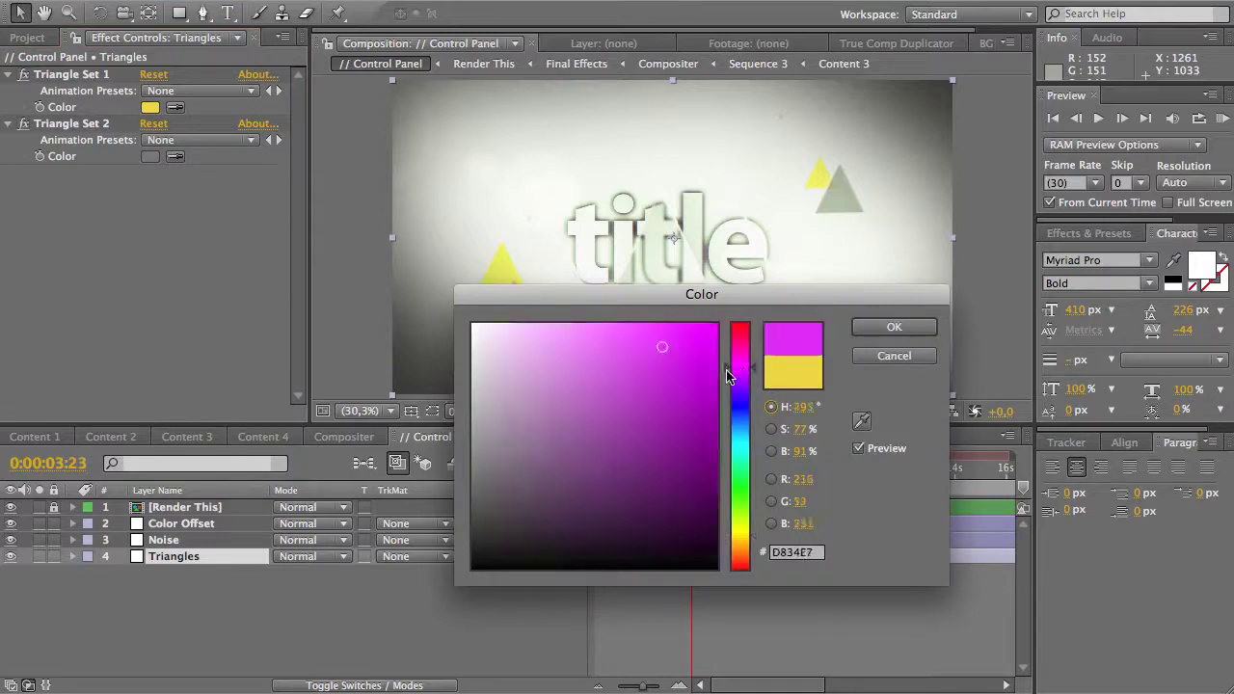
click(697, 369)
click(894, 328)
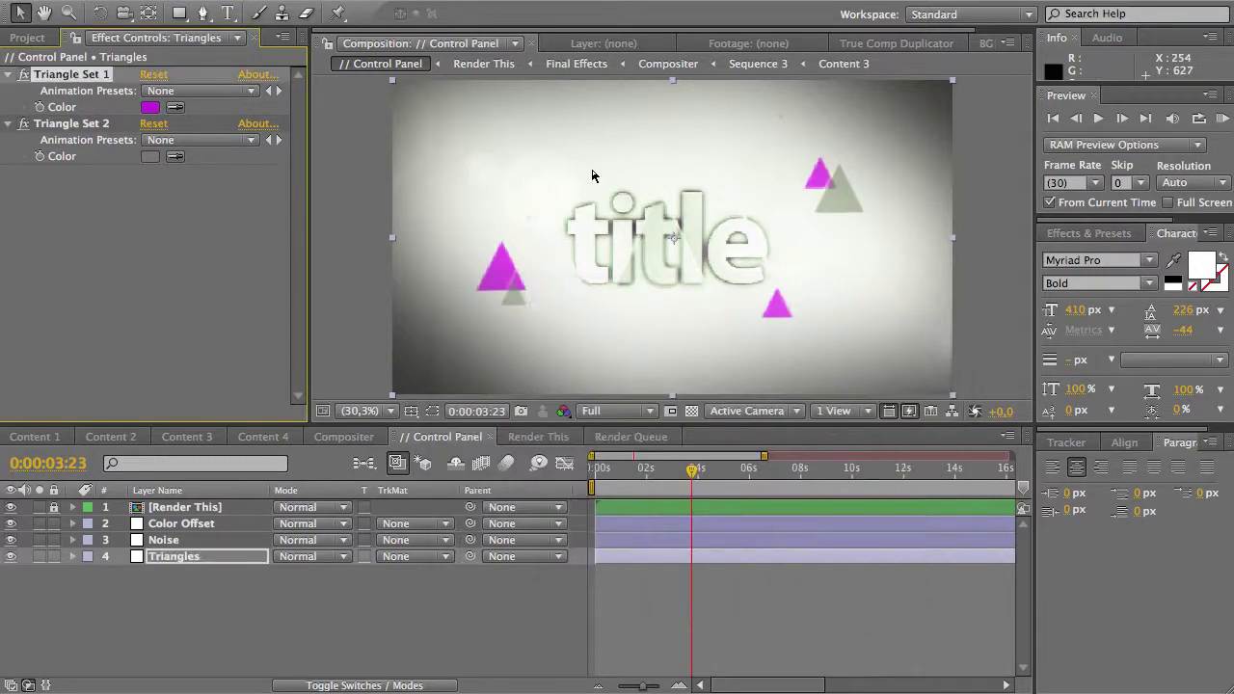
Step: Set the Triangle Set 2 Color to light blue
click(149, 157)
click(744, 421)
click(635, 409)
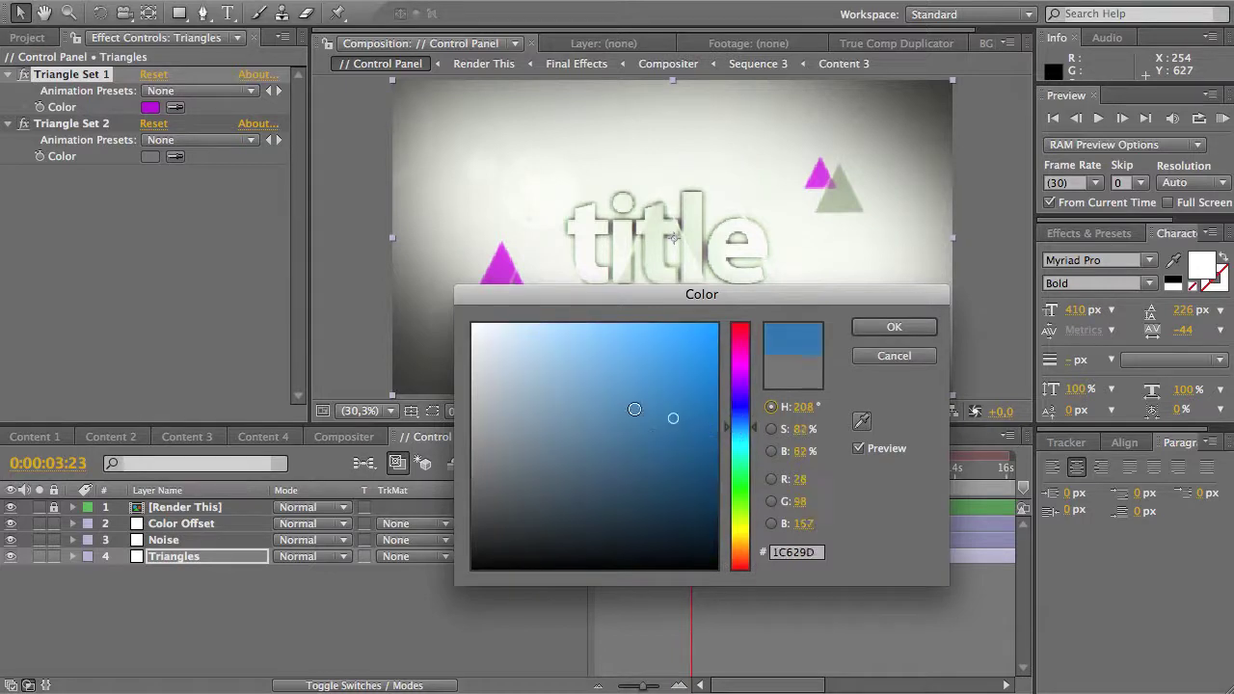
click(894, 327)
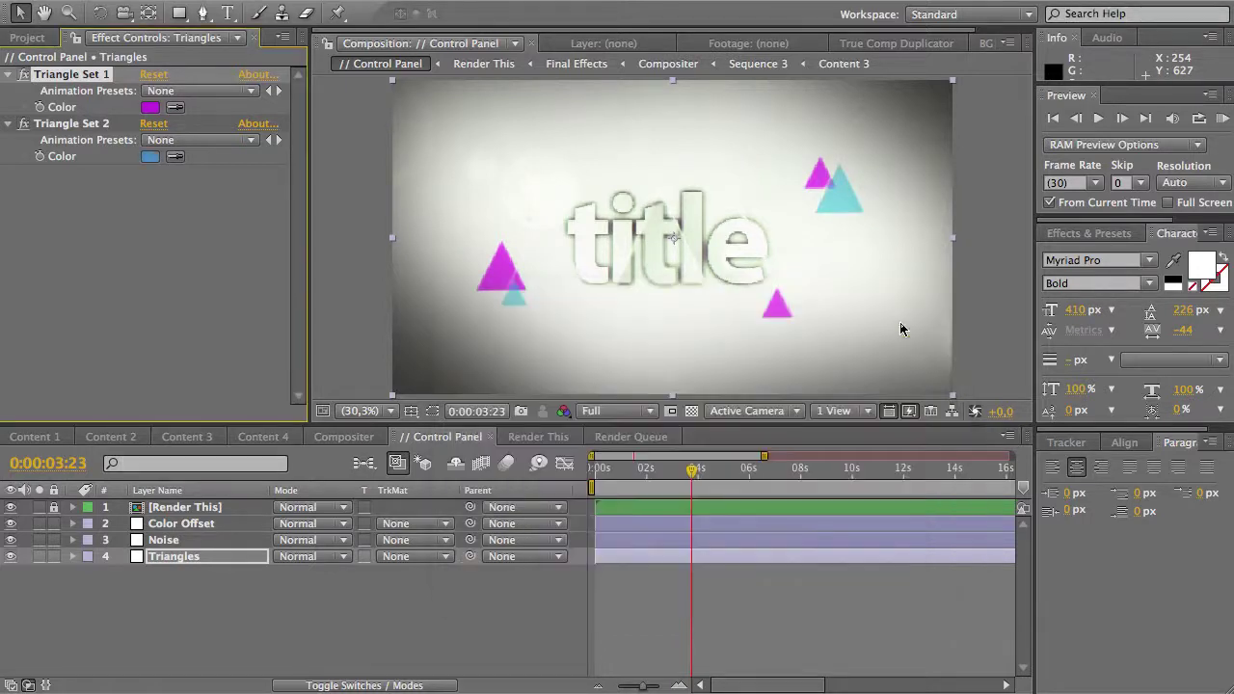
click(525, 588)
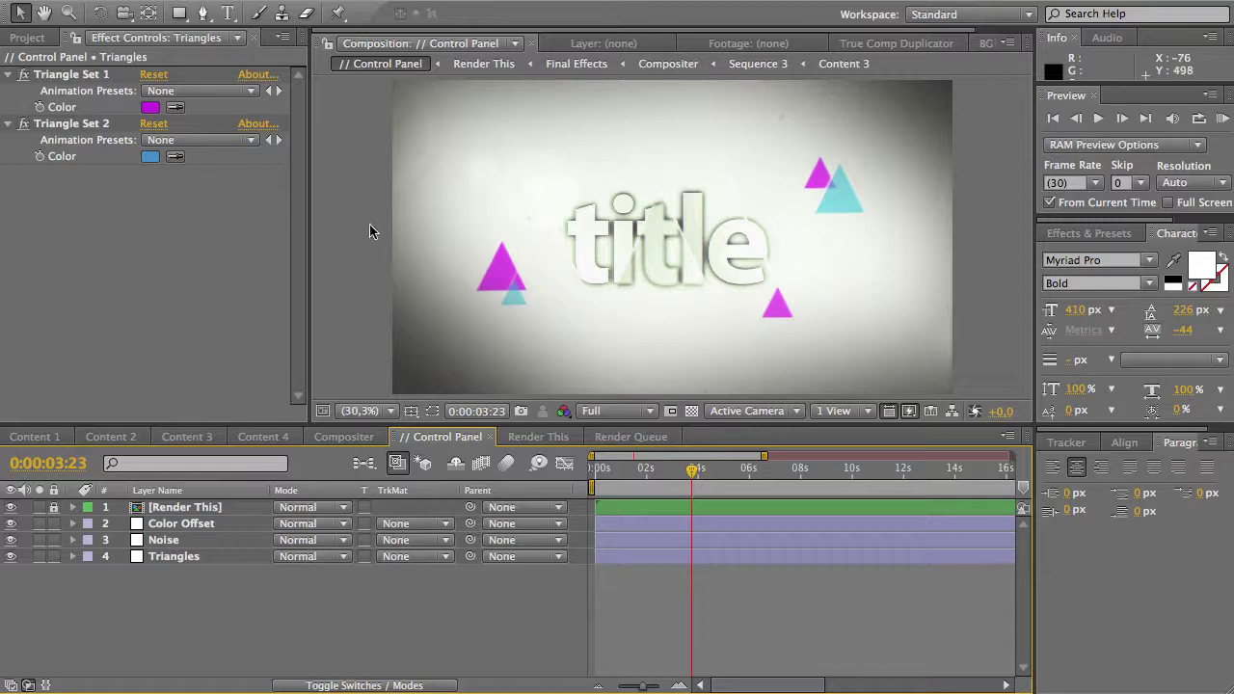
click(188, 542)
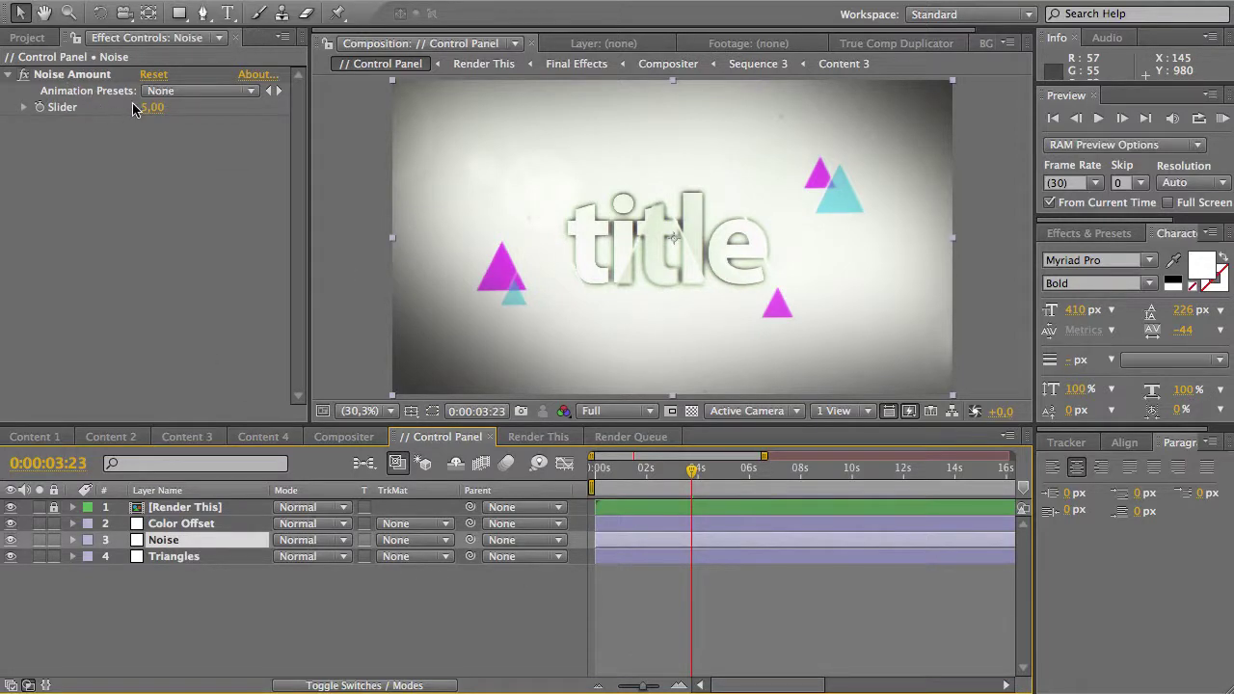
Step: Try several Noise Amount values, including 0, then settle on 5
drag(151, 109, 128, 111)
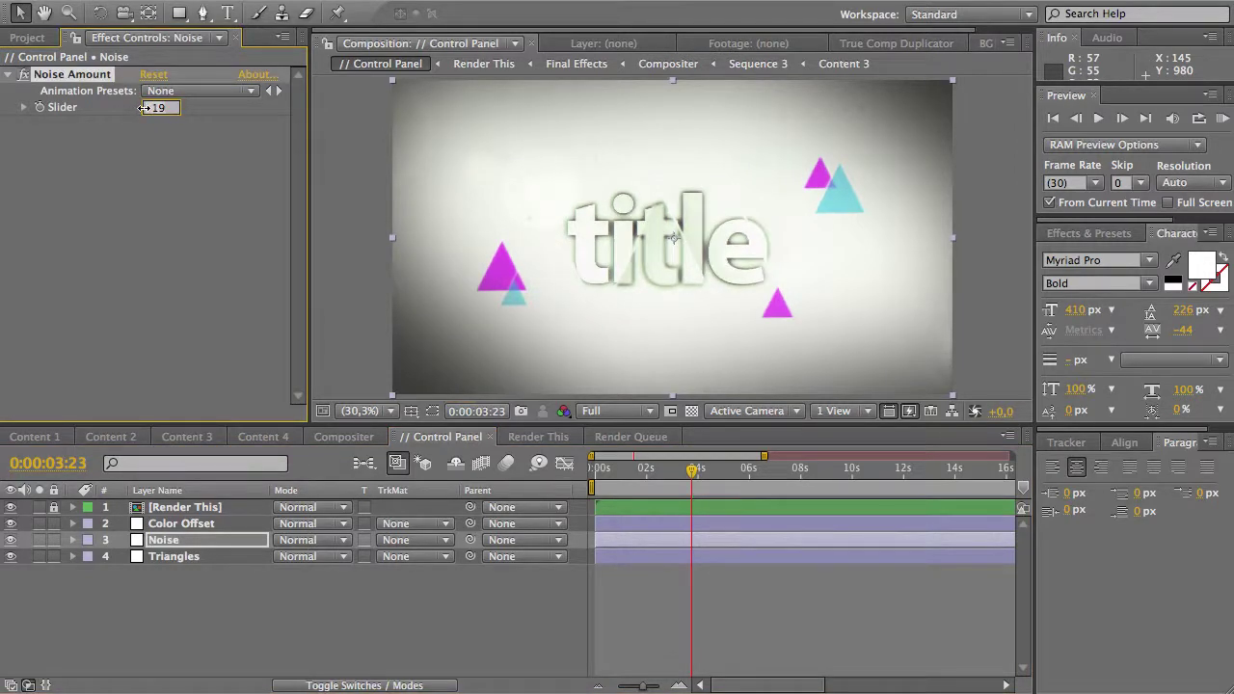
click(144, 108)
text(0)
key(Return)
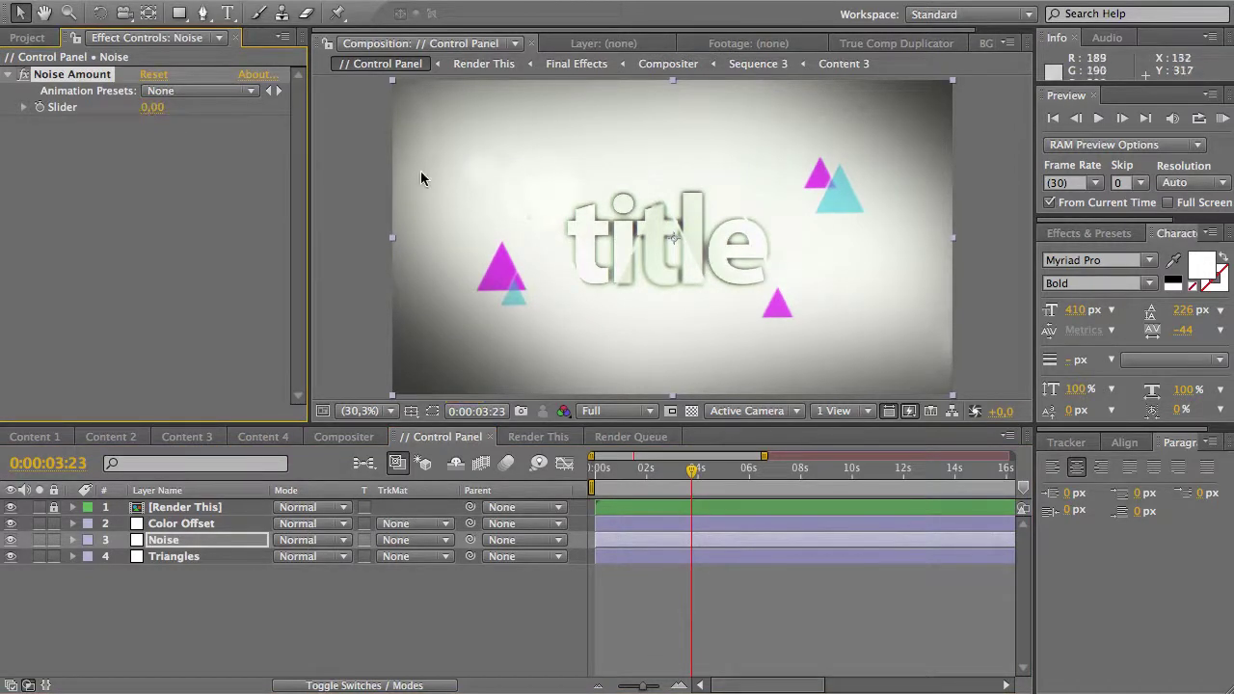
drag(192, 107, 215, 107)
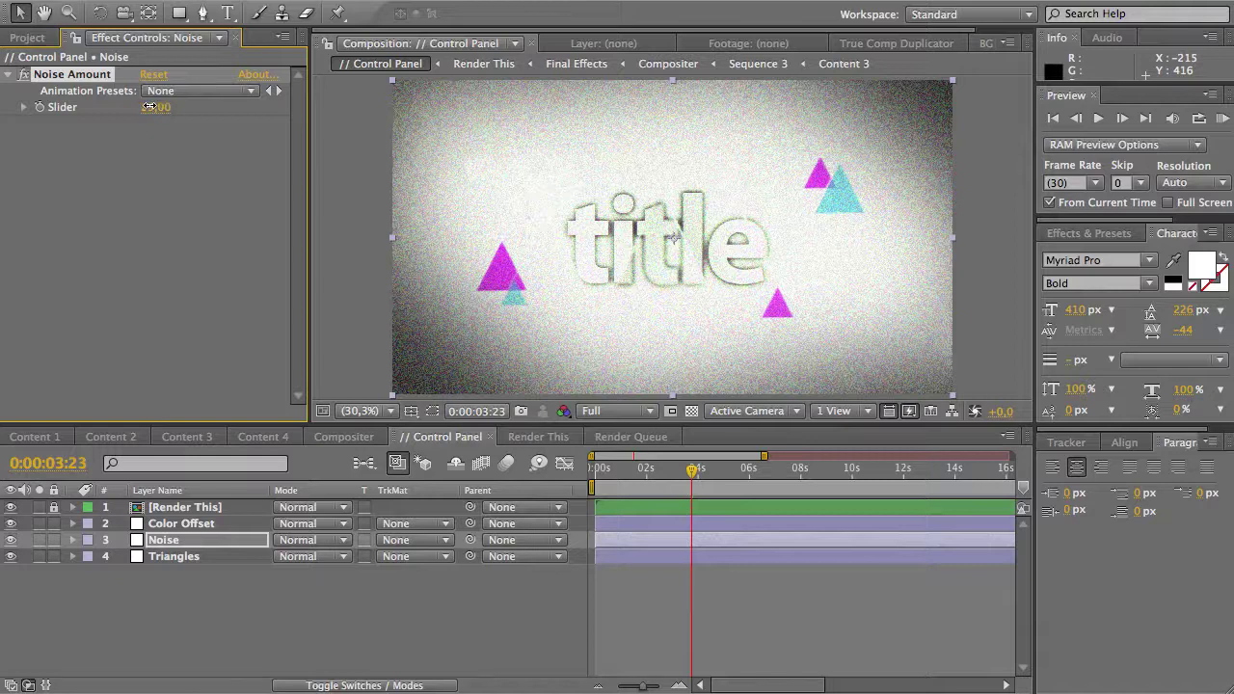
drag(150, 107, 147, 107)
click(157, 109)
text(5)
key(Return)
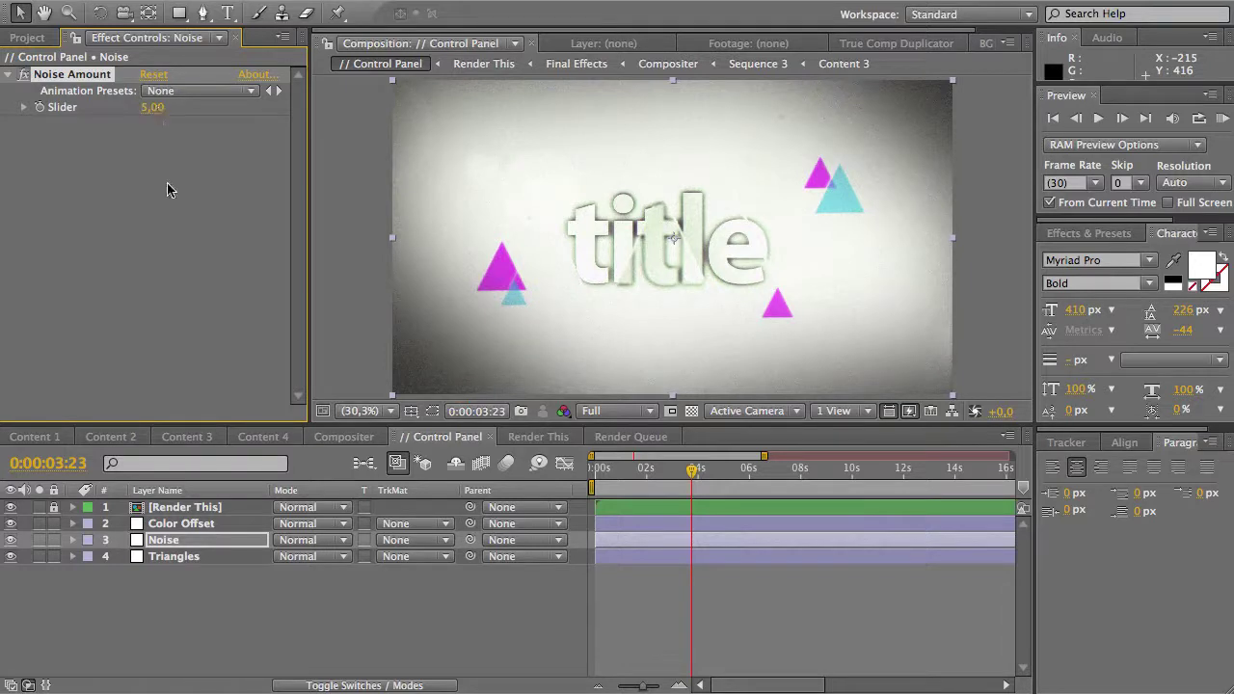
click(183, 197)
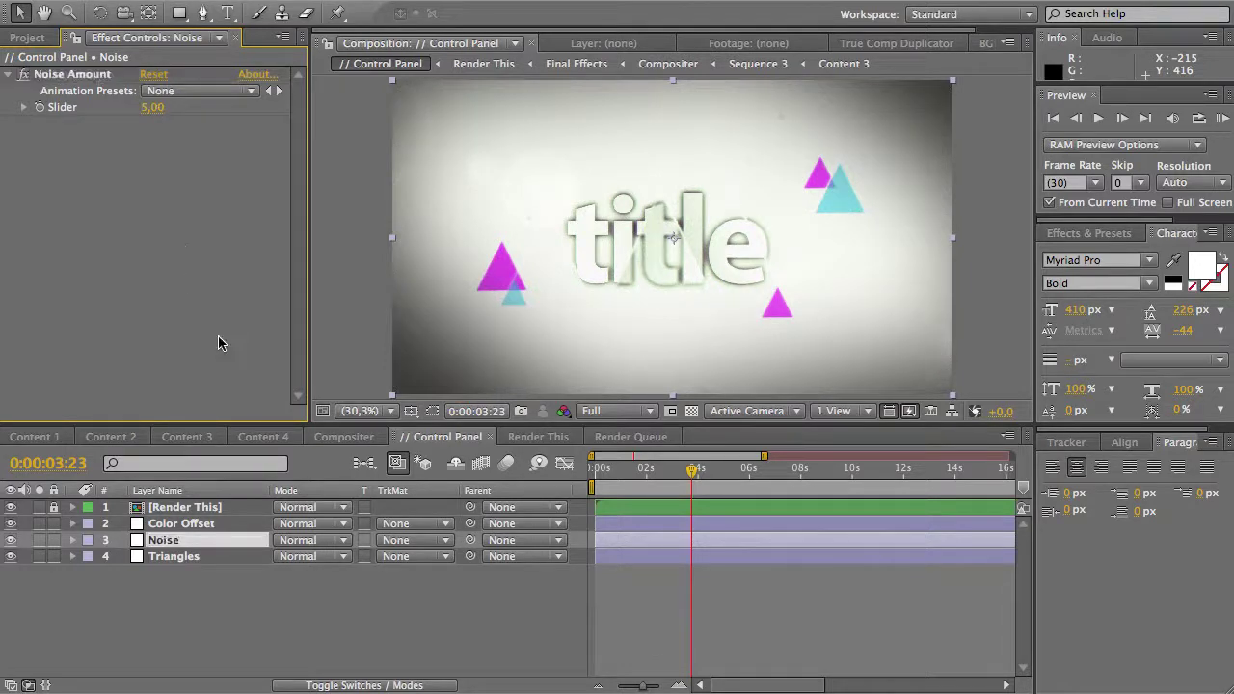
Step: Try other Color Offset phase angles, then restore Red 28°, Green 55°, Blue 12°
click(227, 523)
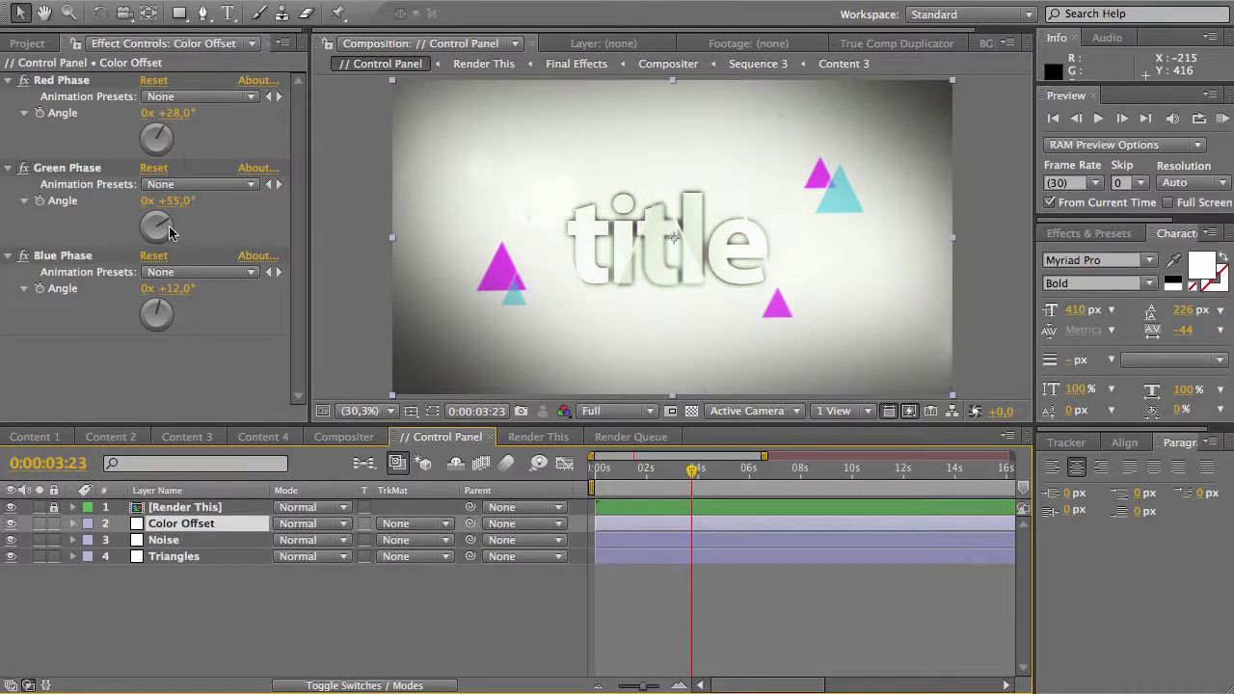
mouse_move(162, 224)
mouse_down()
mouse_move(161, 241)
mouse_move(144, 229)
mouse_move(166, 231)
mouse_move(178, 260)
mouse_up()
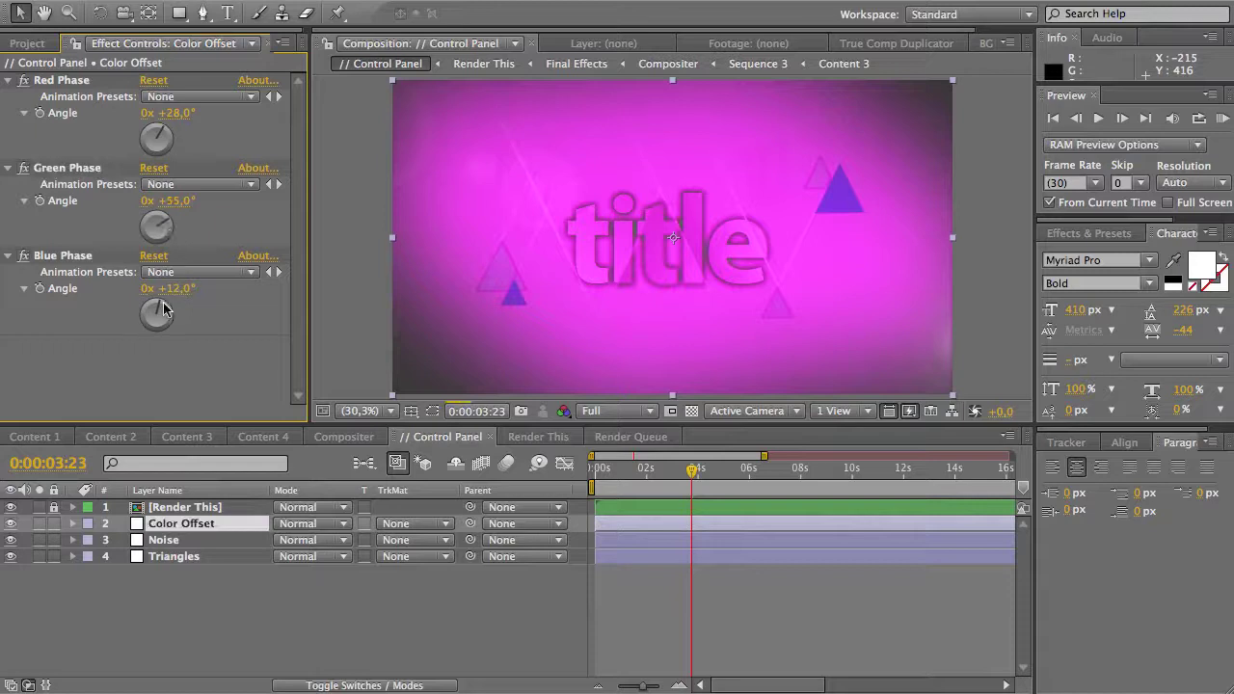
mouse_move(161, 308)
mouse_down()
mouse_move(165, 331)
mouse_move(202, 75)
mouse_up()
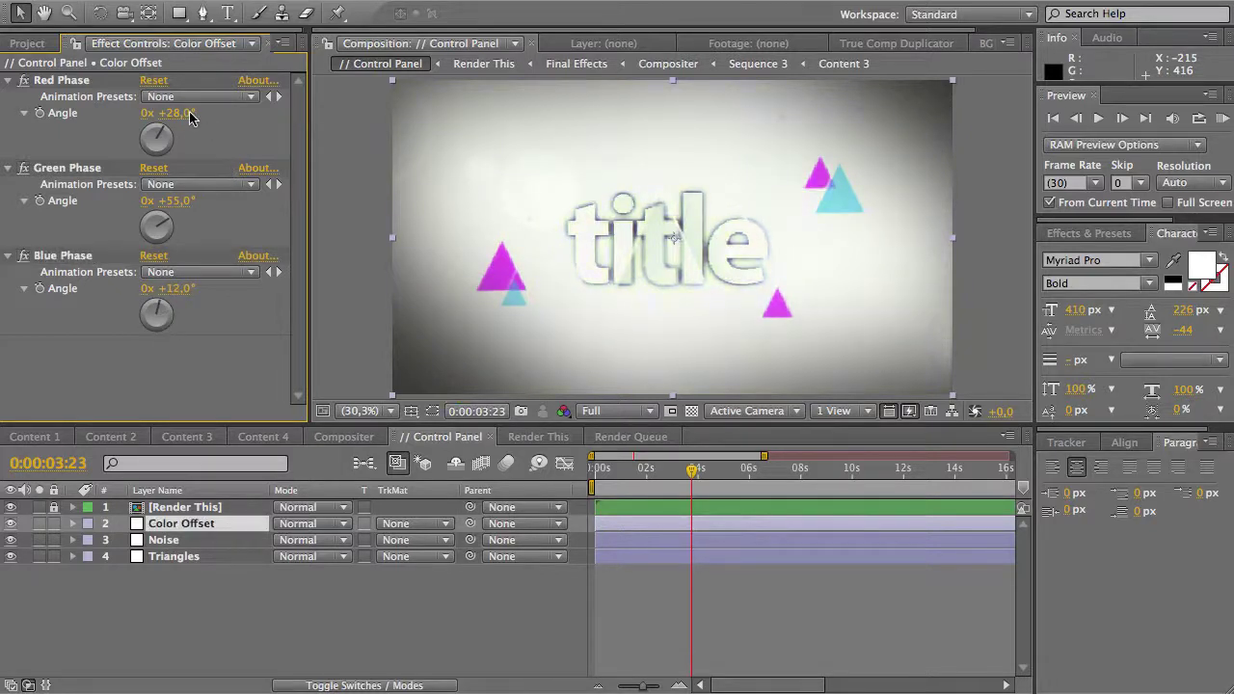
drag(166, 139, 169, 147)
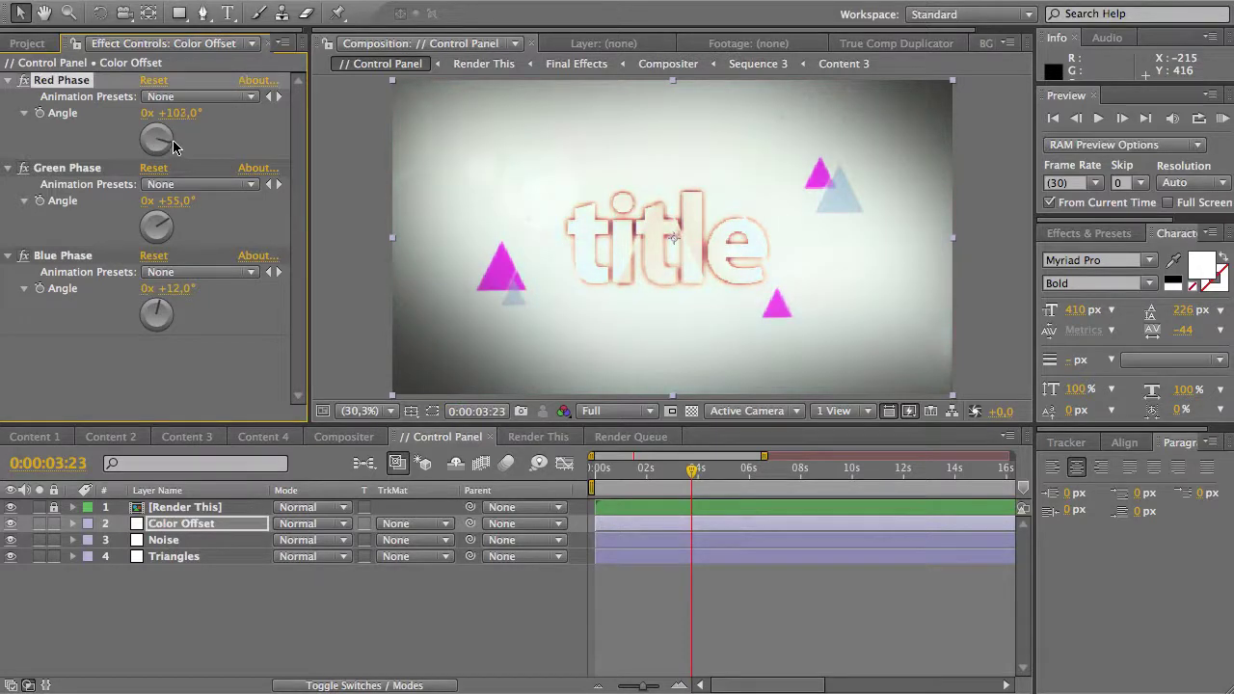
drag(162, 239, 164, 231)
mouse_move(164, 307)
mouse_down()
mouse_move(142, 332)
mouse_move(166, 327)
mouse_move(106, 330)
mouse_up()
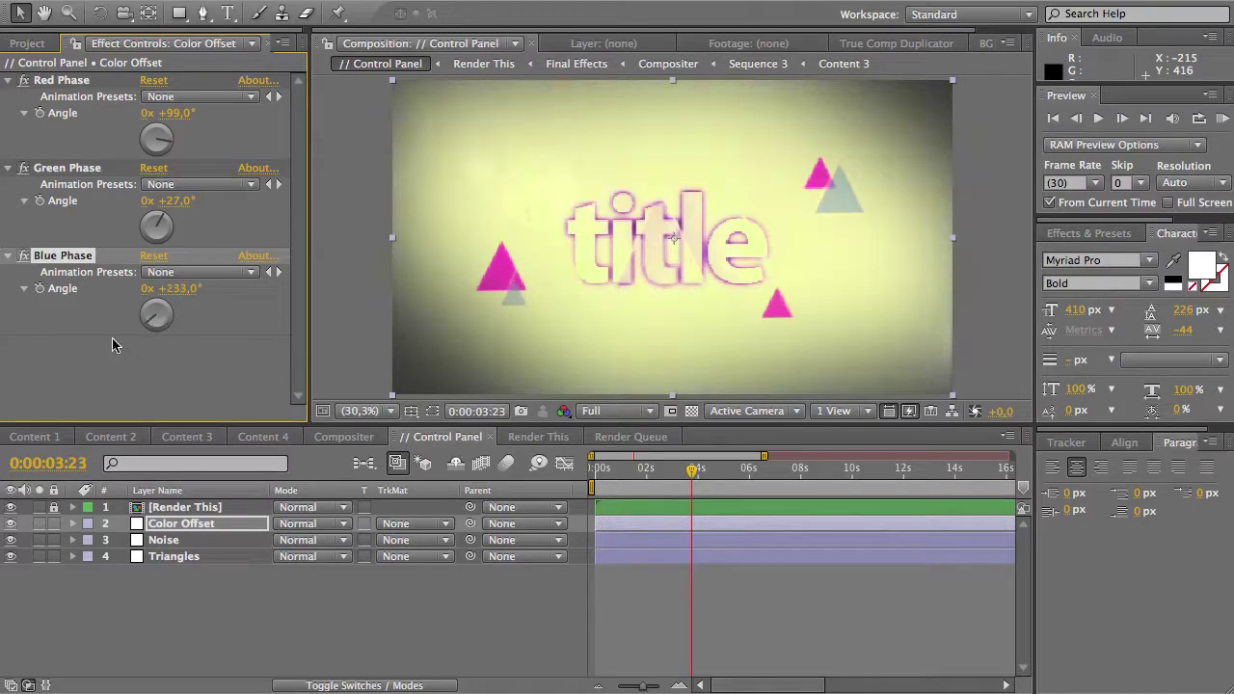
drag(349, 312, 352, 318)
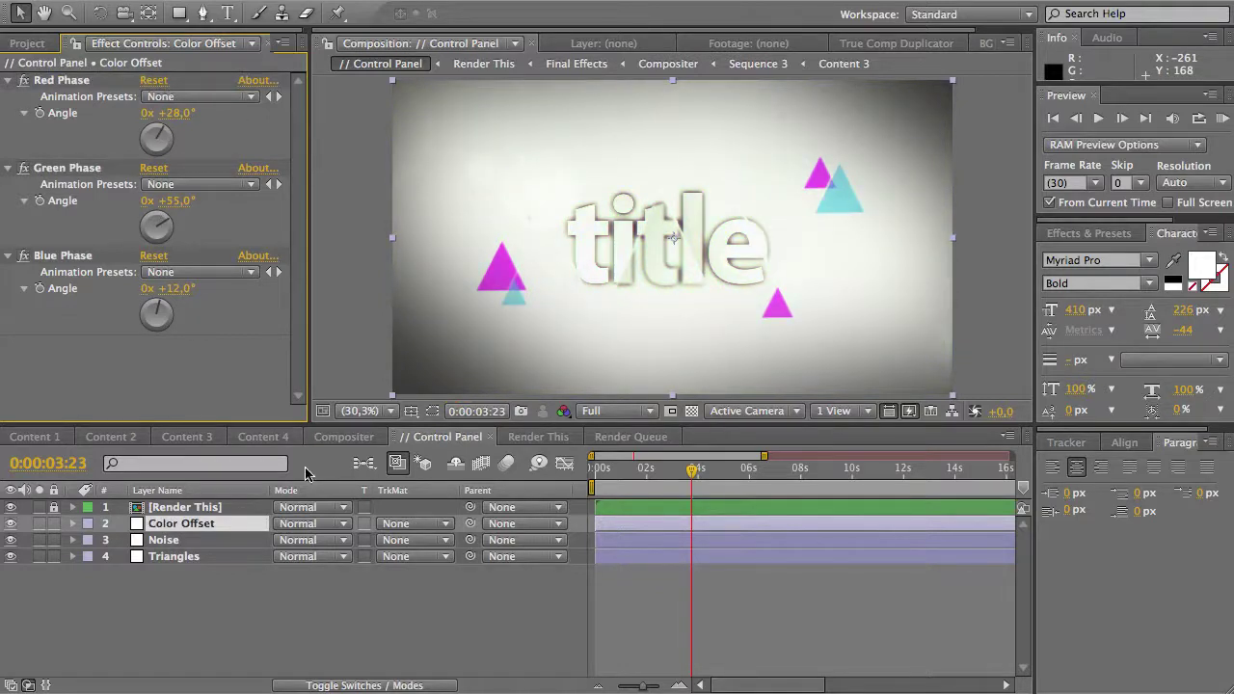
click(324, 590)
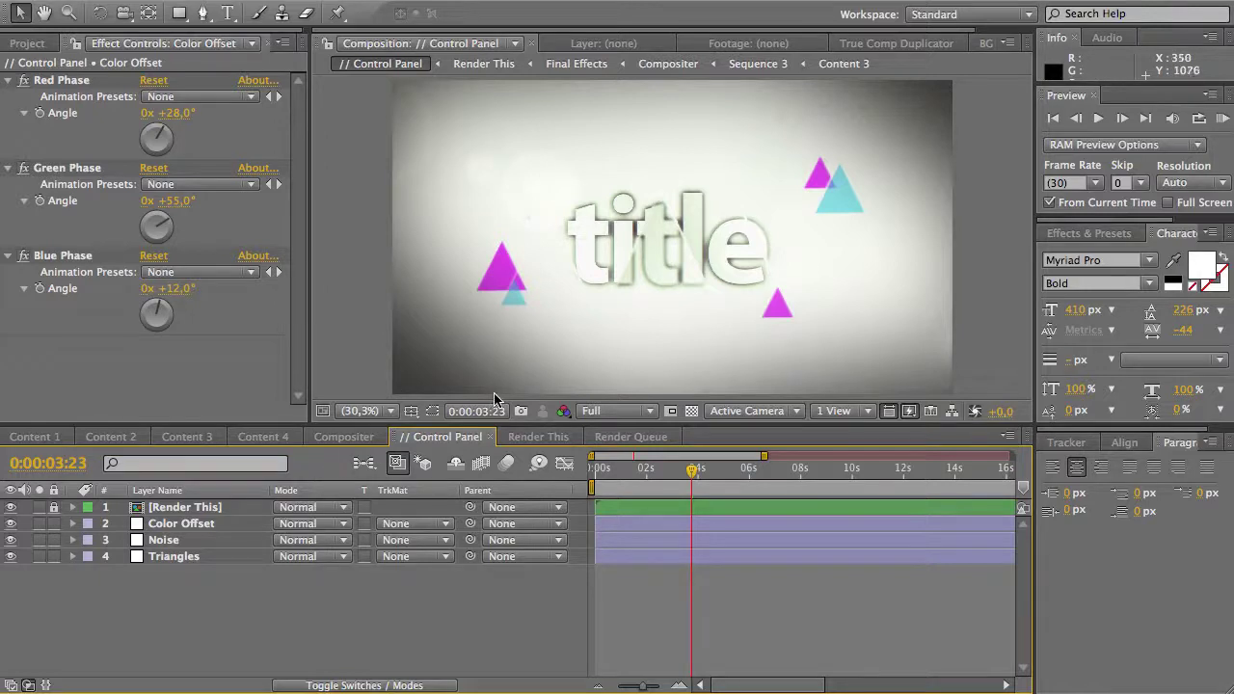
click(538, 436)
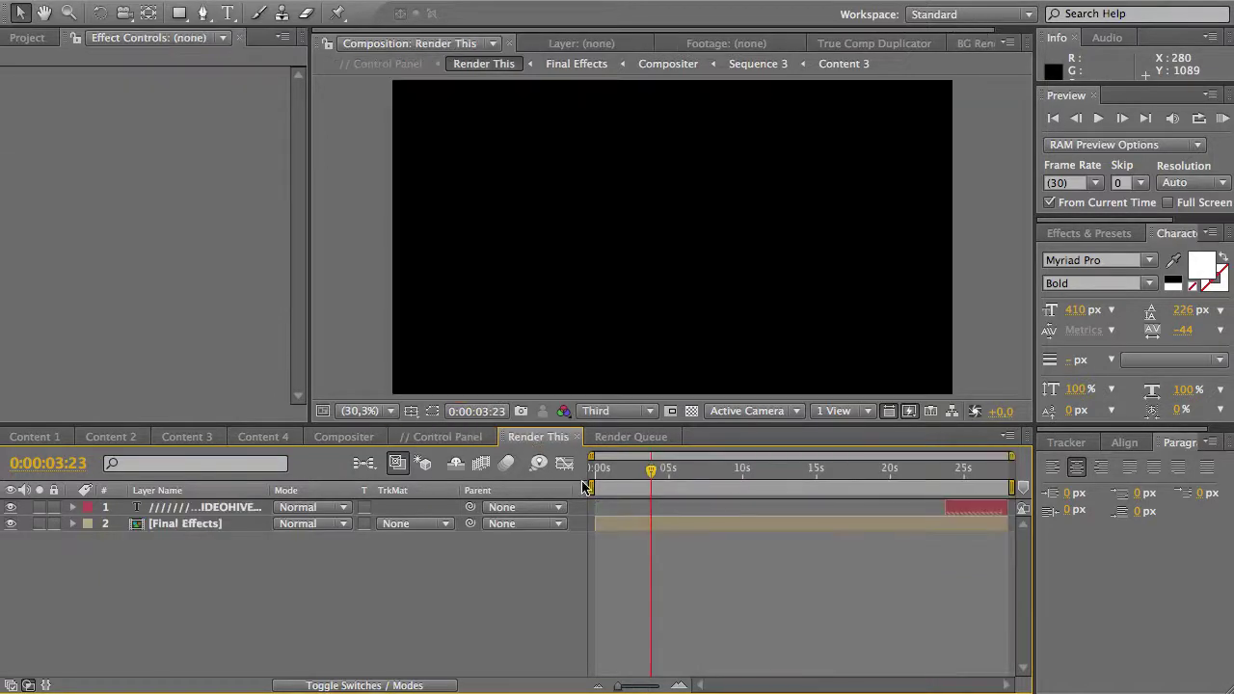
Step: Scrub to the end and retype the closing text as 'ANYTHING YOU WANT'
mouse_move(669, 469)
mouse_down()
mouse_move(971, 495)
mouse_move(976, 479)
mouse_up()
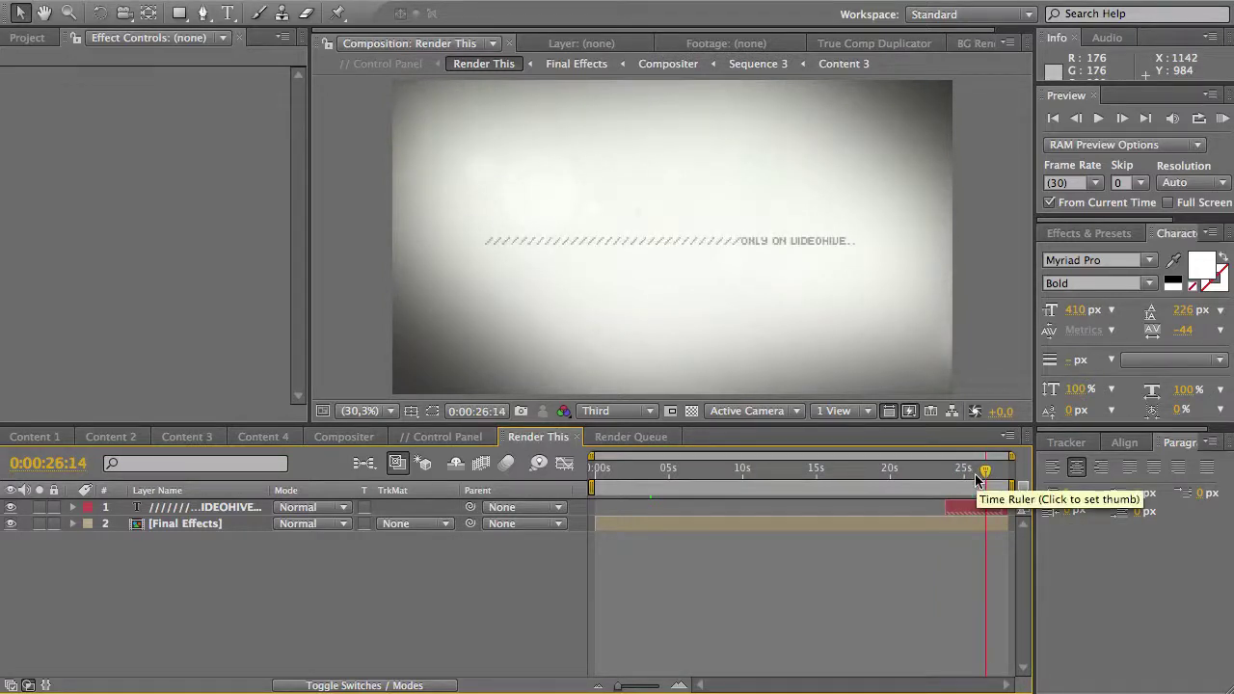
click(974, 506)
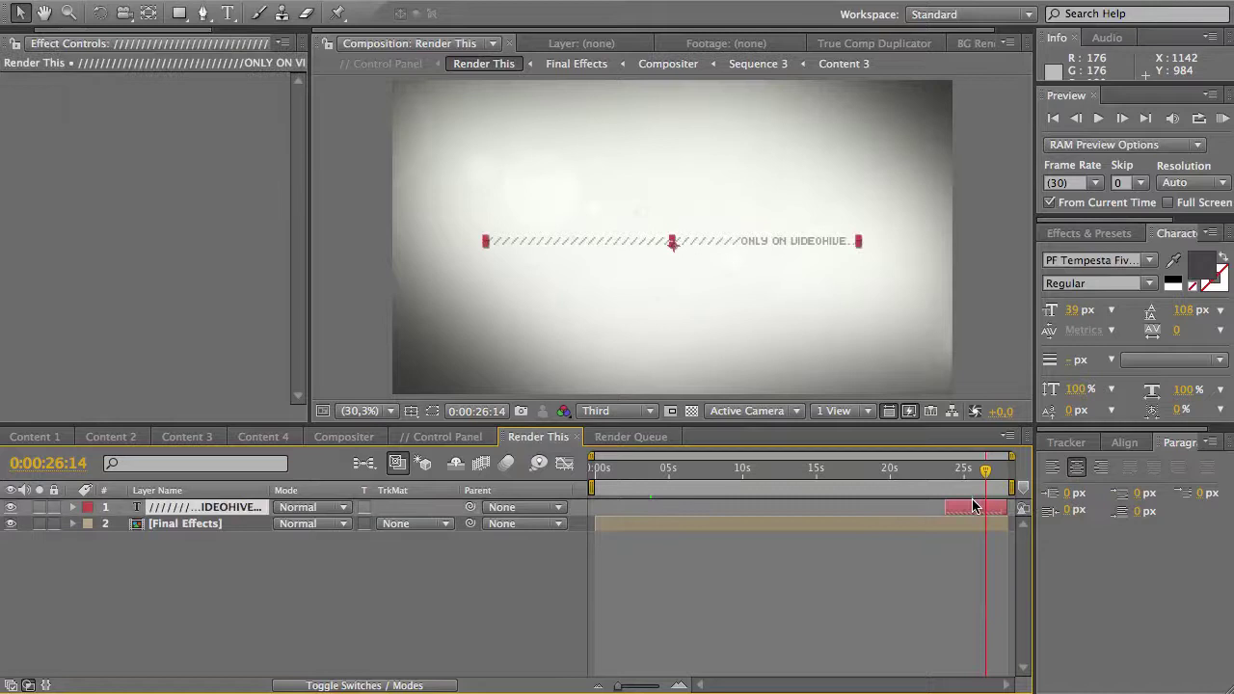
double_click(974, 506)
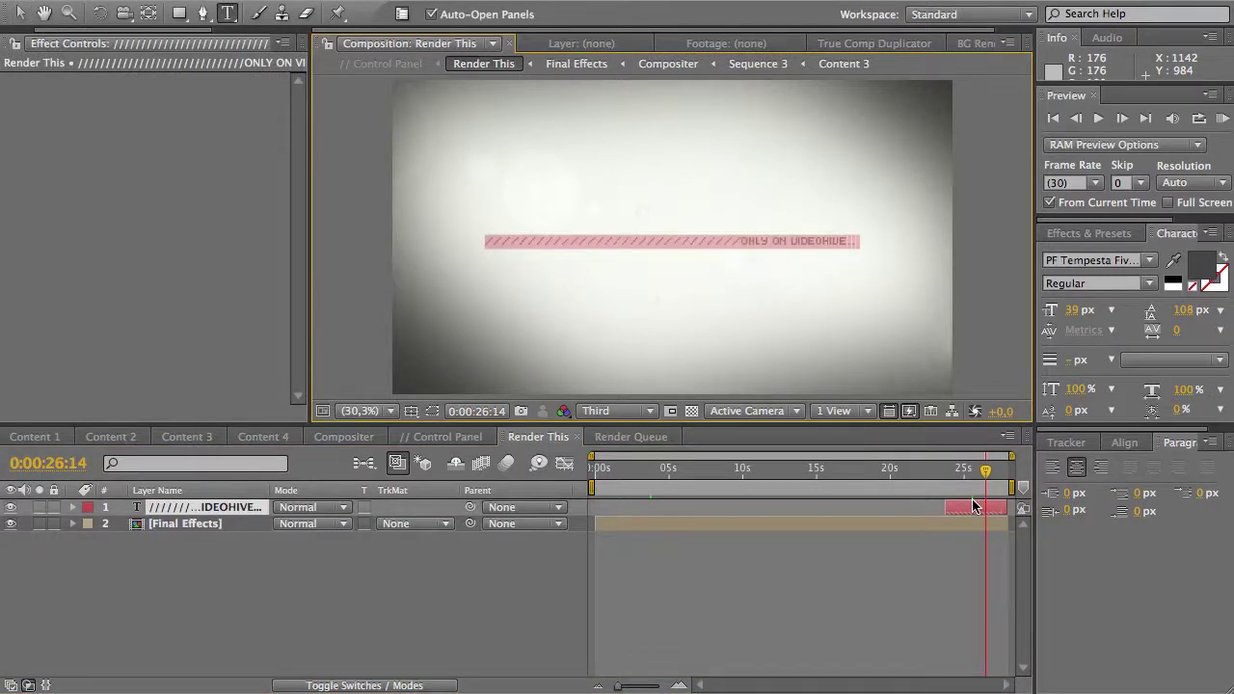
text(ANYTHIGH)
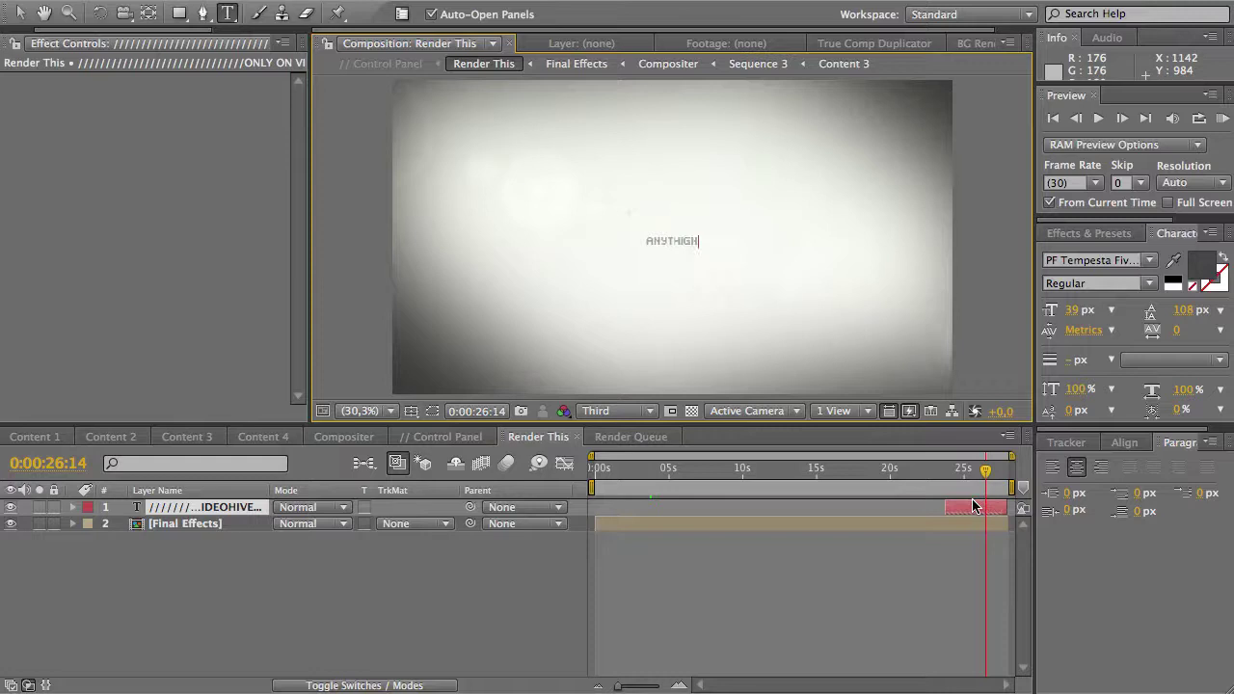
key(BackSpace)
text(NG)
text( YOU WANT)
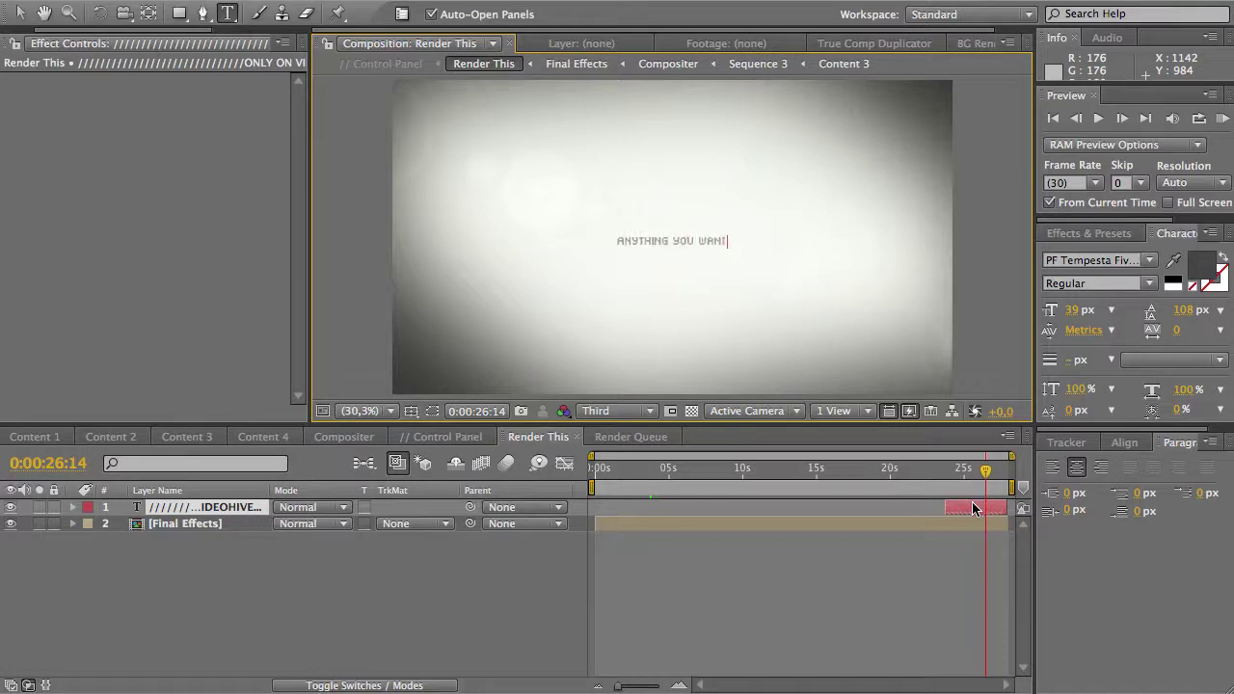
click(973, 509)
mouse_move(985, 471)
mouse_down()
mouse_move(955, 472)
mouse_move(975, 472)
mouse_up()
Step: Delete the closing text layer, leaving only Final Effects
click(968, 503)
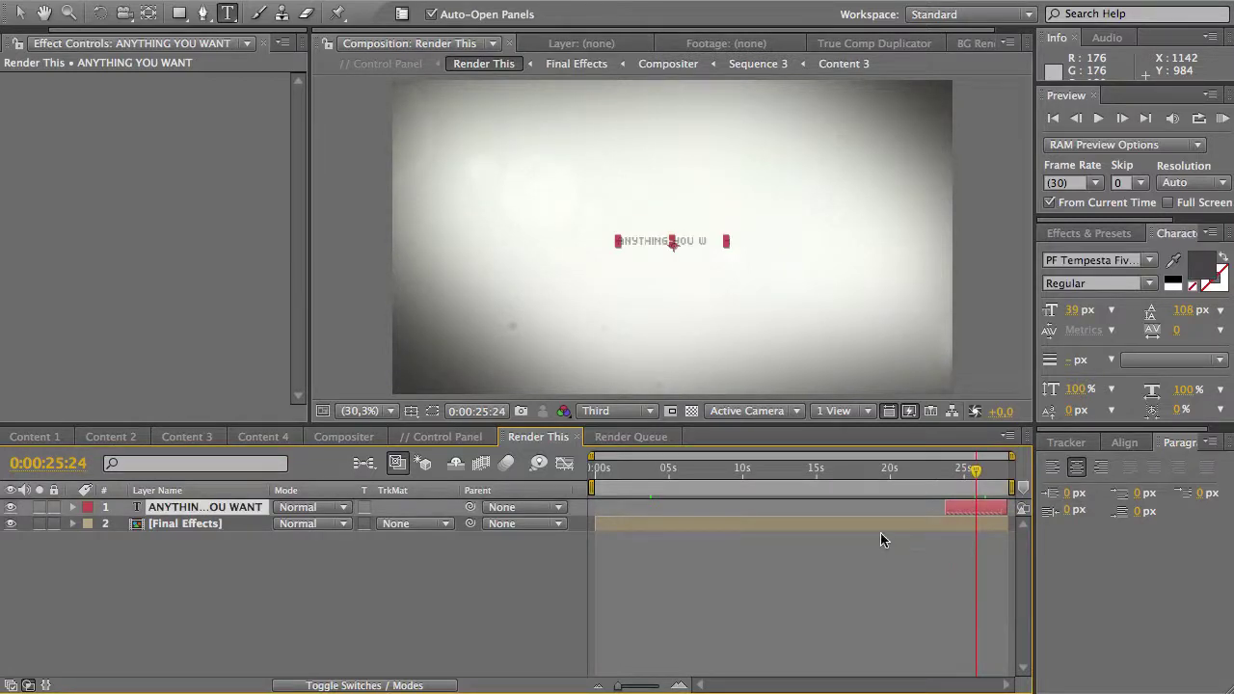
key(Delete)
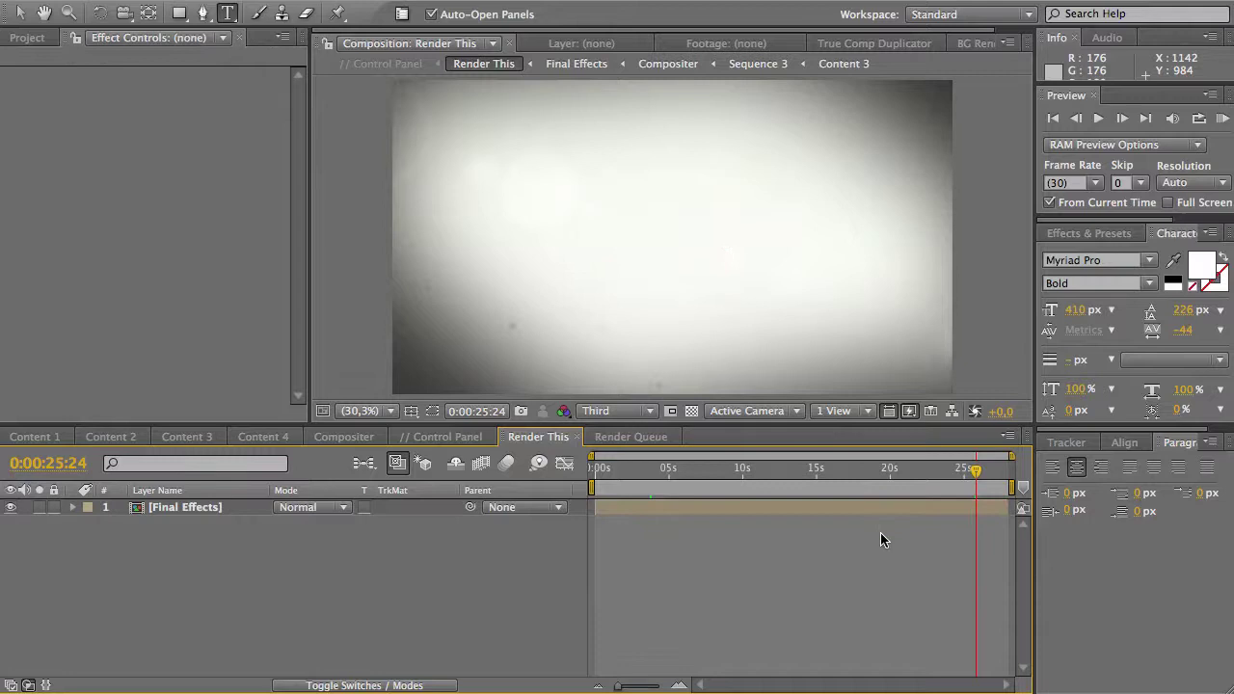
drag(744, 471, 754, 471)
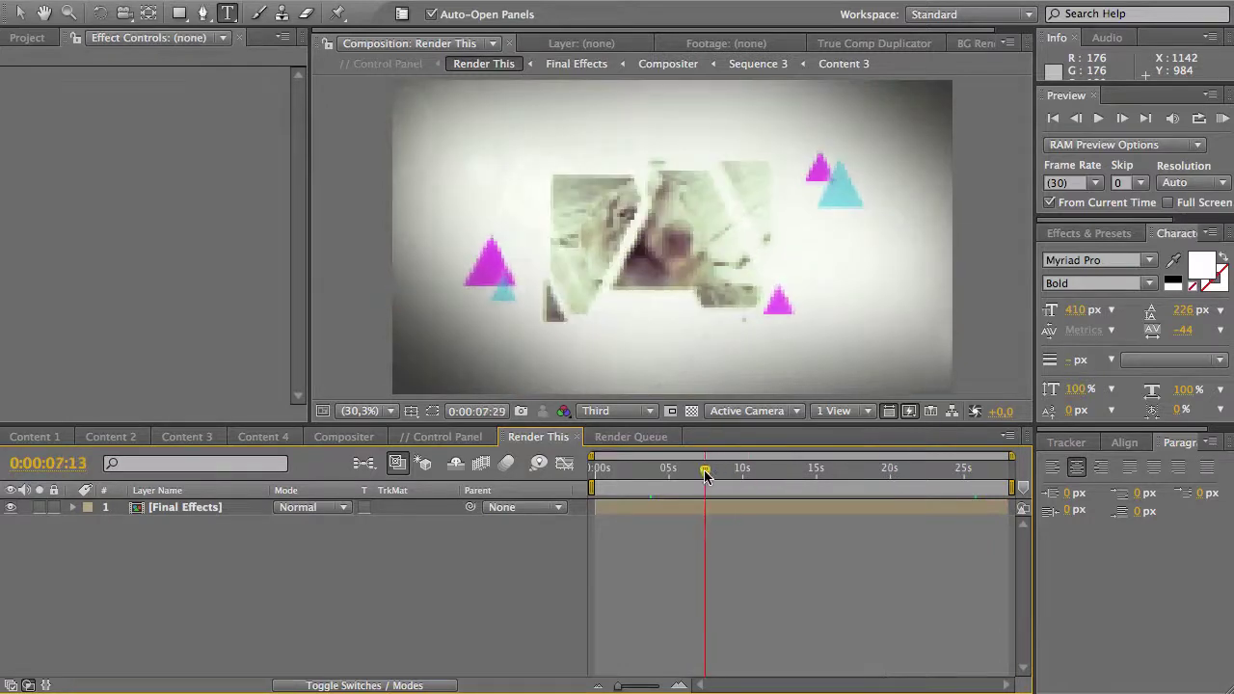
Step: Drag the Render This composition from the Project panel into the Render Queue
click(806, 470)
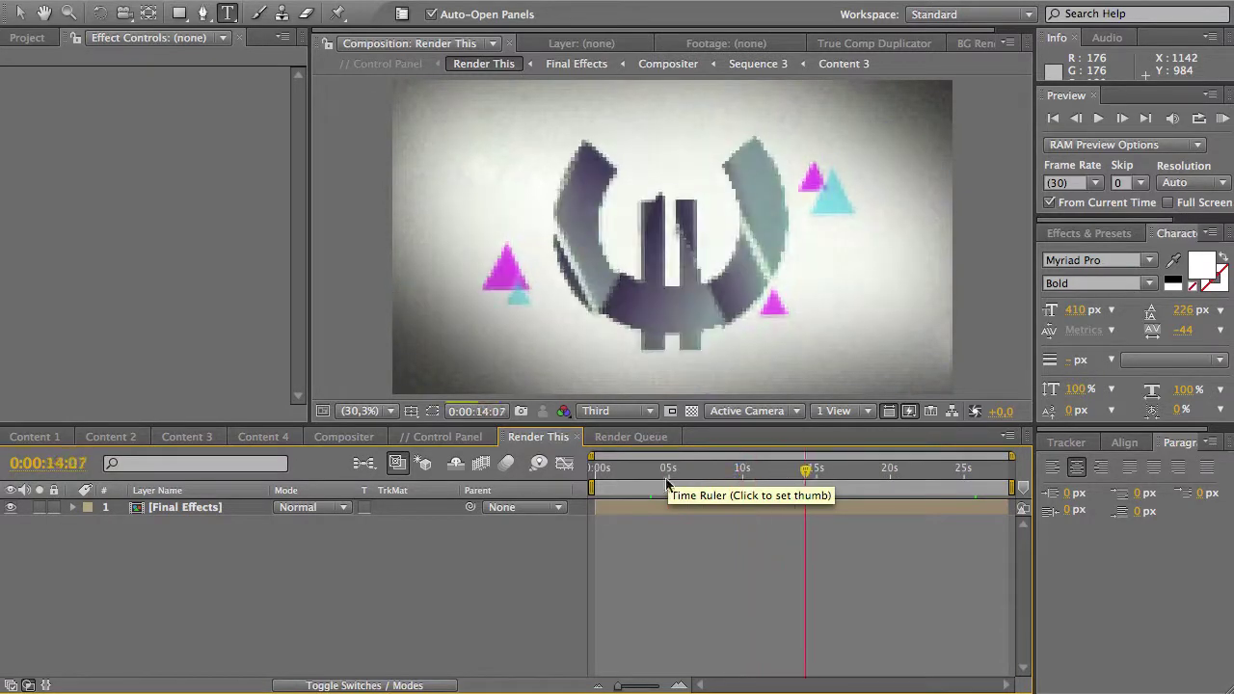
click(608, 440)
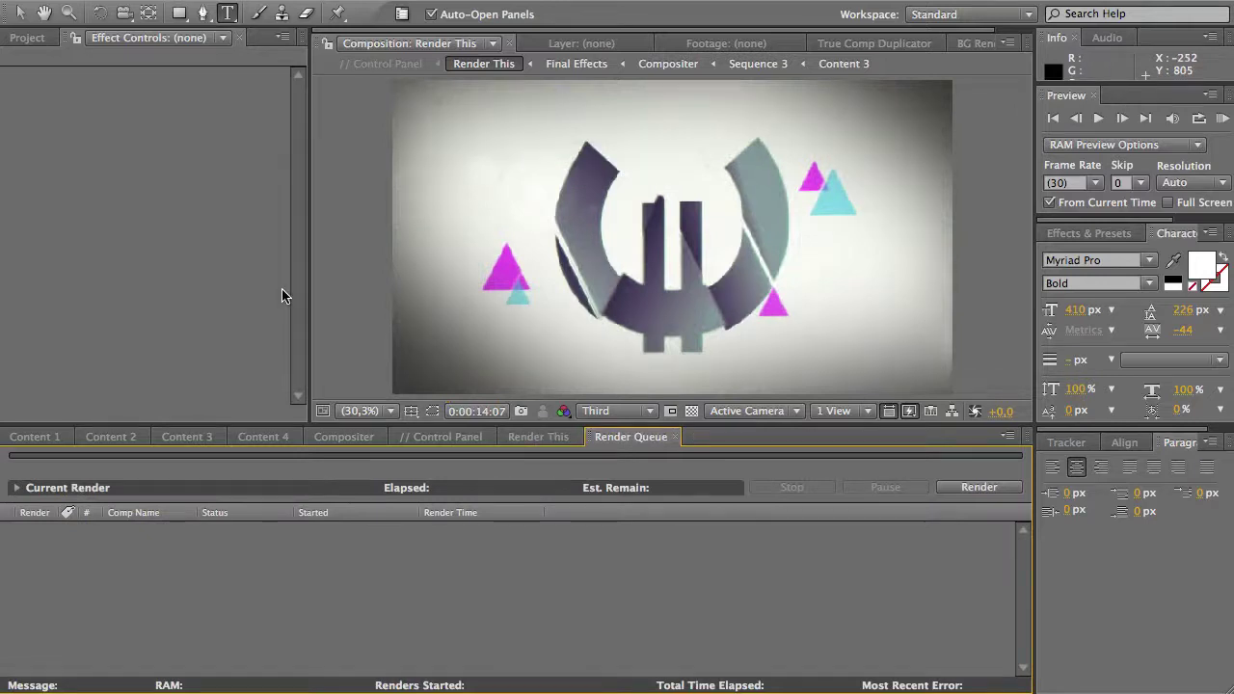
click(29, 39)
click(82, 391)
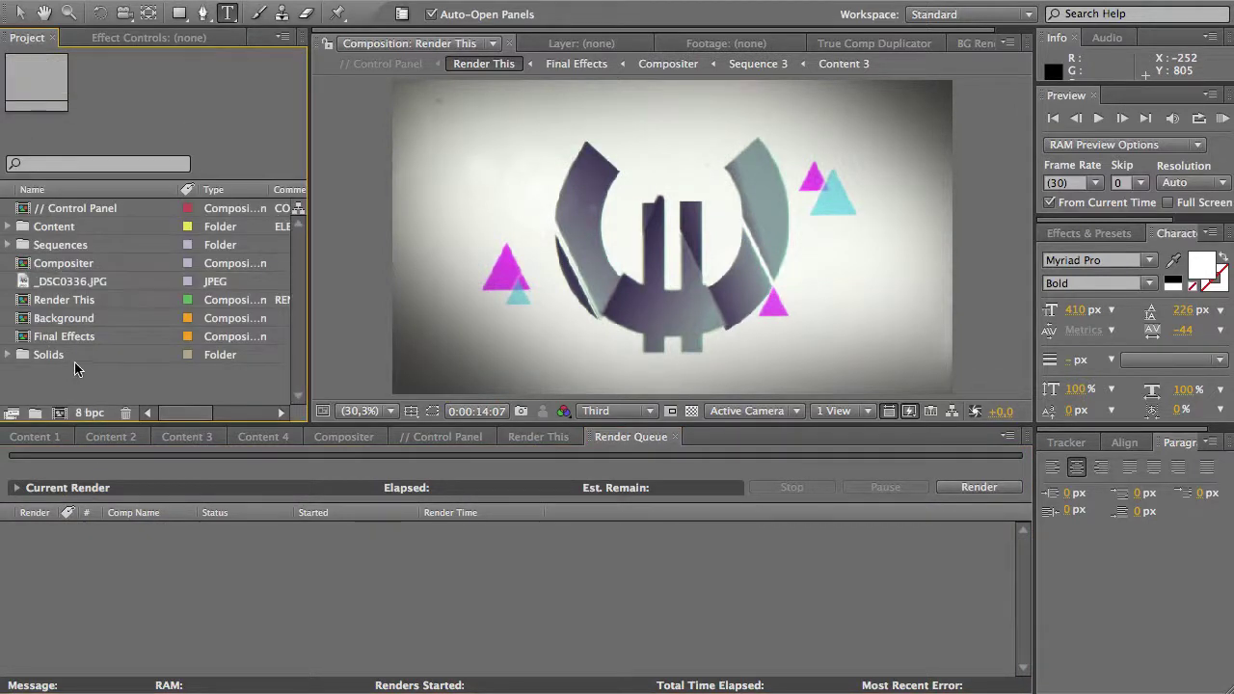
drag(72, 302, 155, 501)
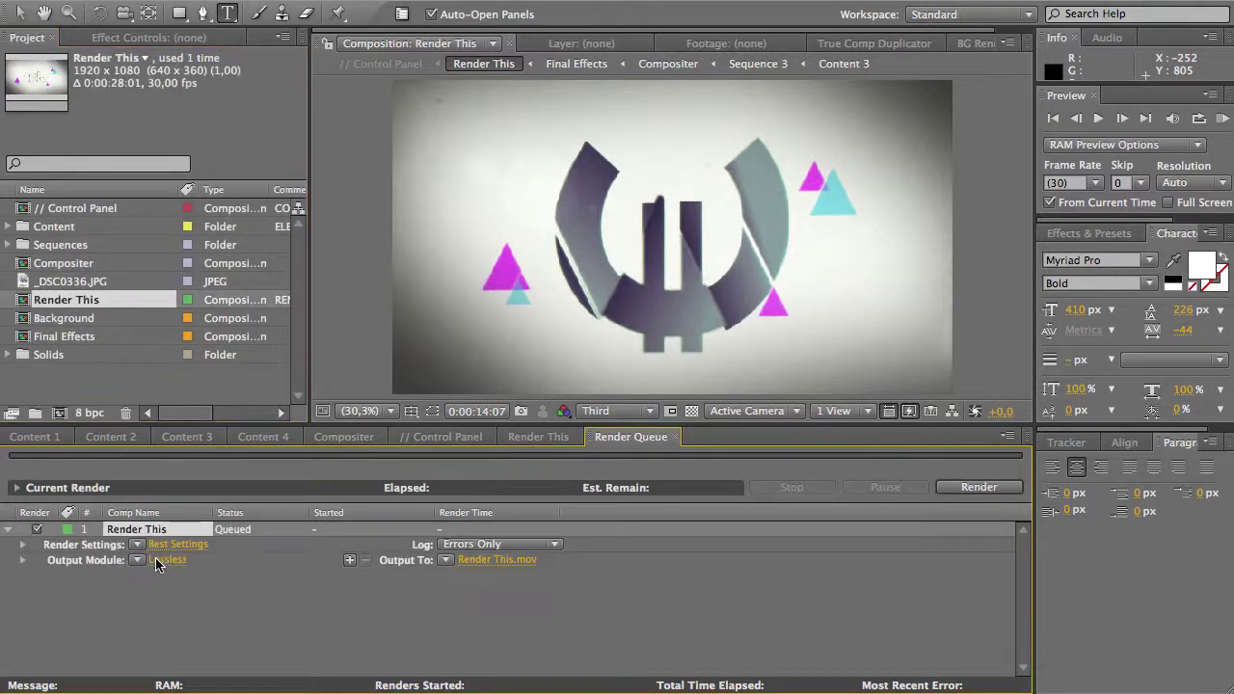
click(18, 12)
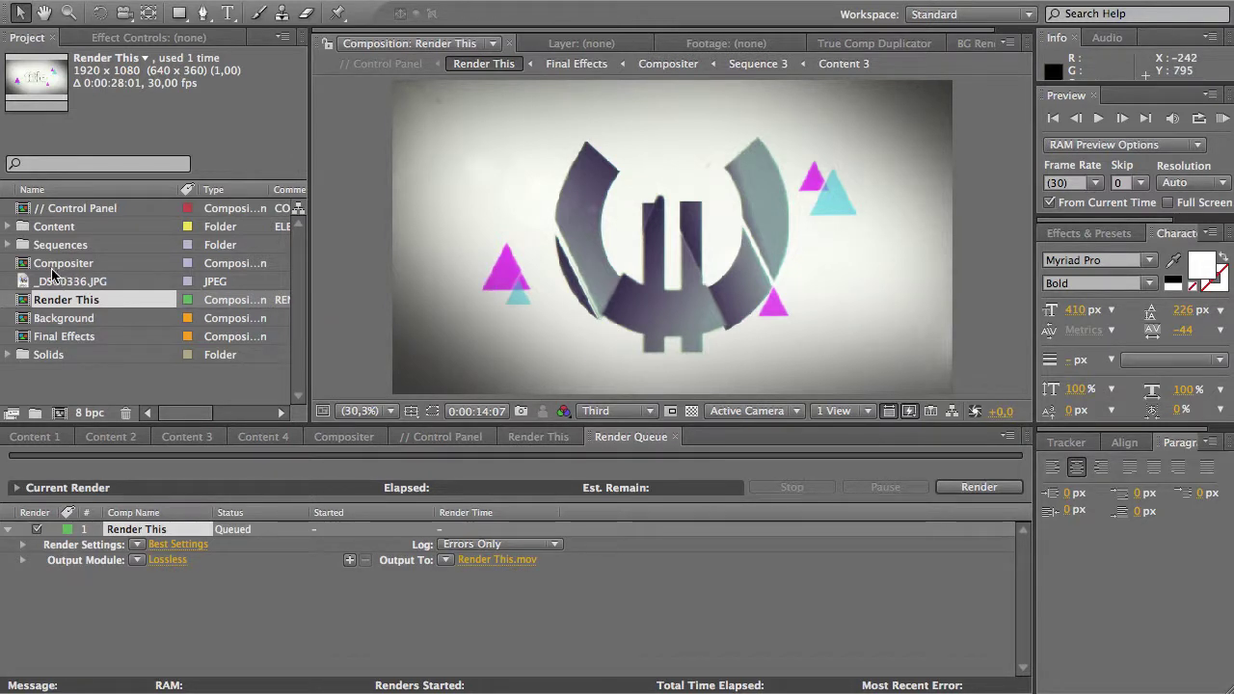
Step: Browse the Sequences folder and open the Sequence 1 composition
click(9, 247)
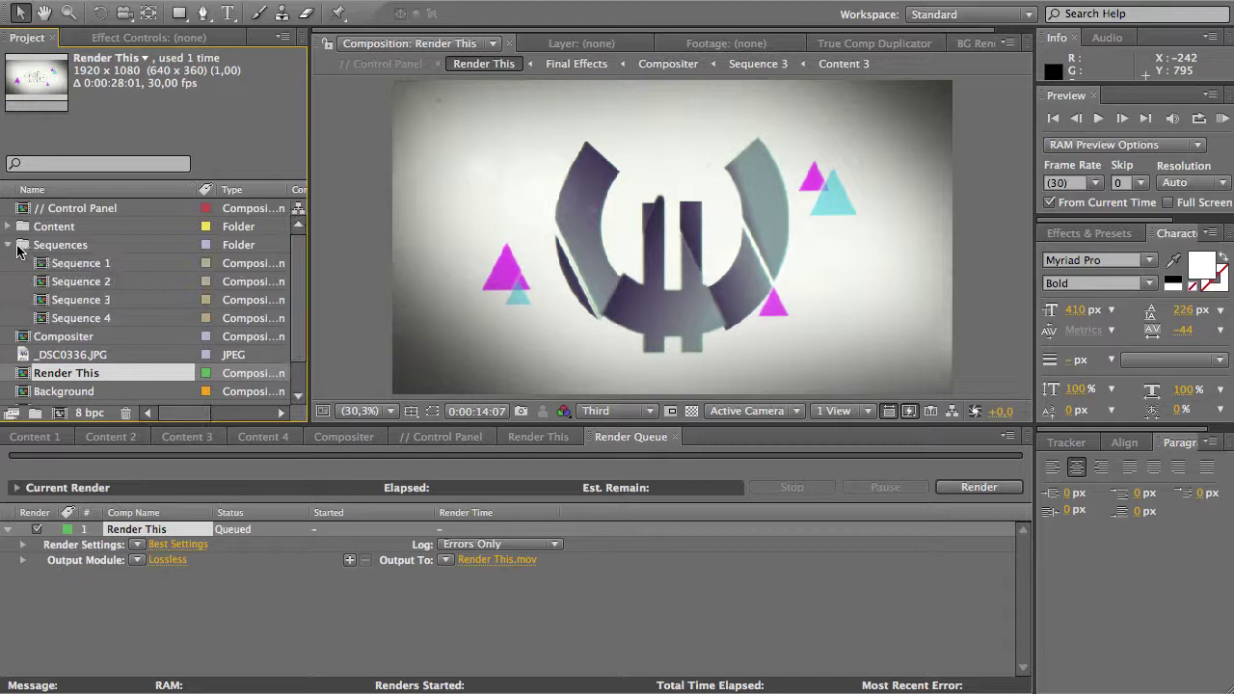
click(63, 266)
click(69, 302)
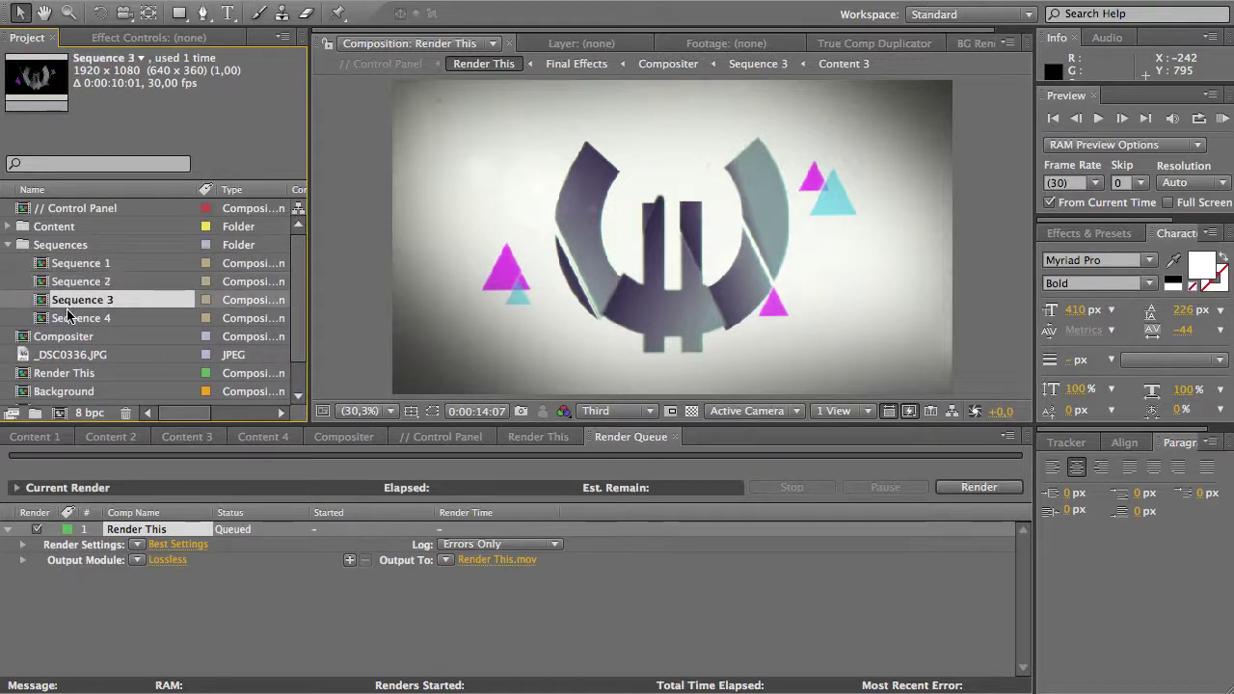
click(69, 317)
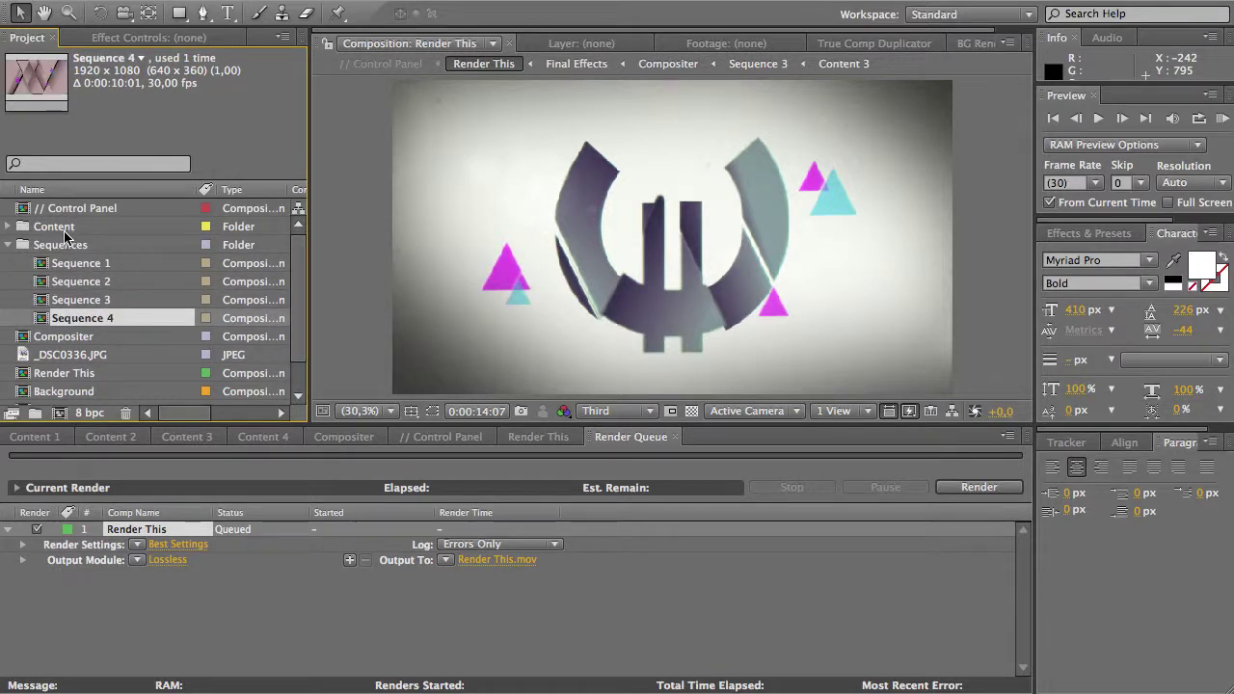
click(75, 266)
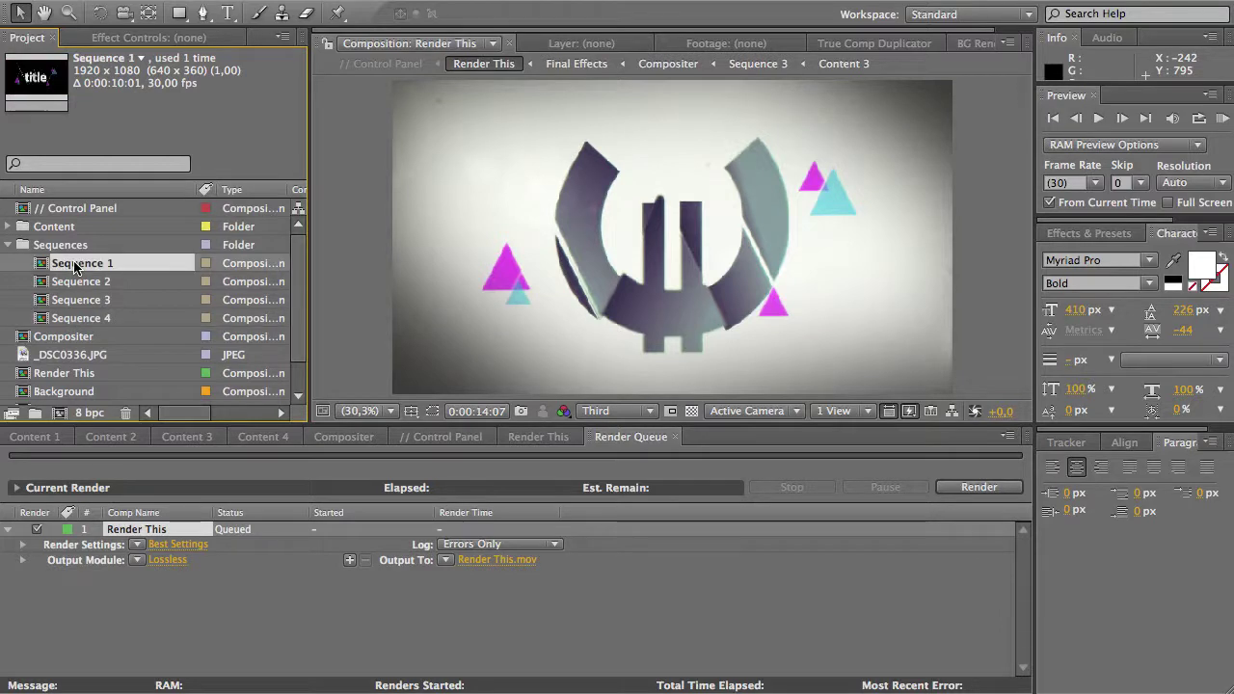
double_click(75, 266)
Step: Show a frame with the formed title and set the viewer magnification to Fit
click(655, 470)
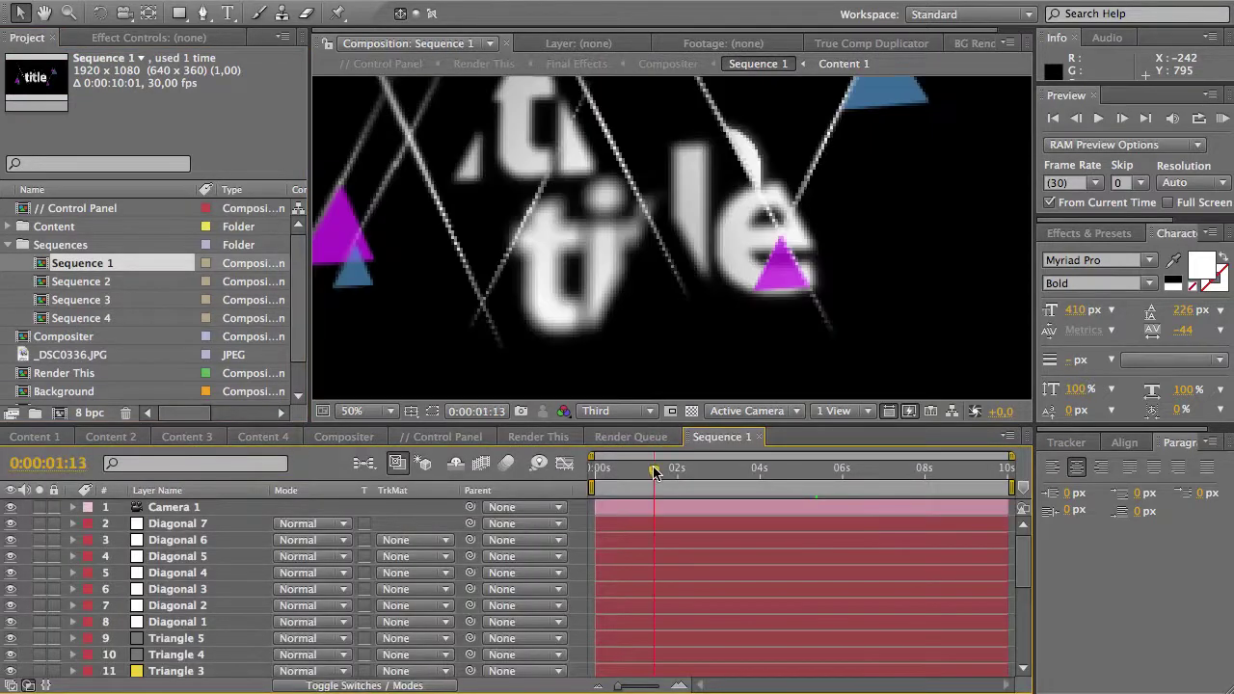
click(733, 470)
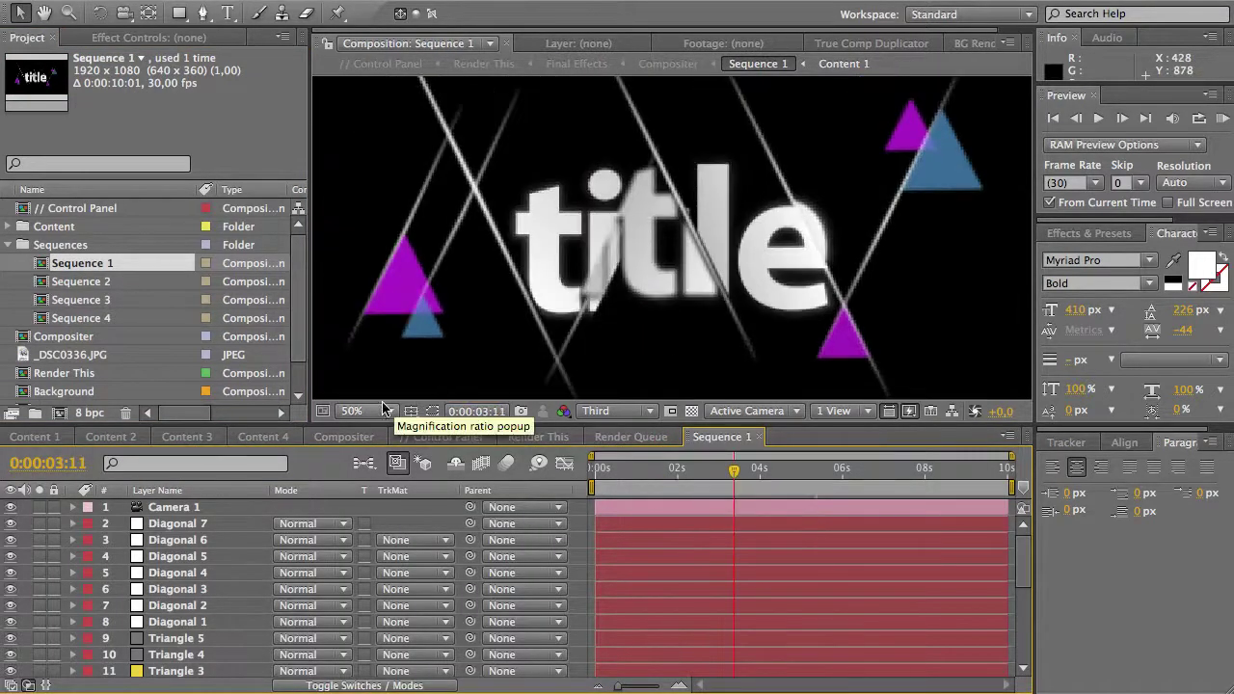
click(371, 411)
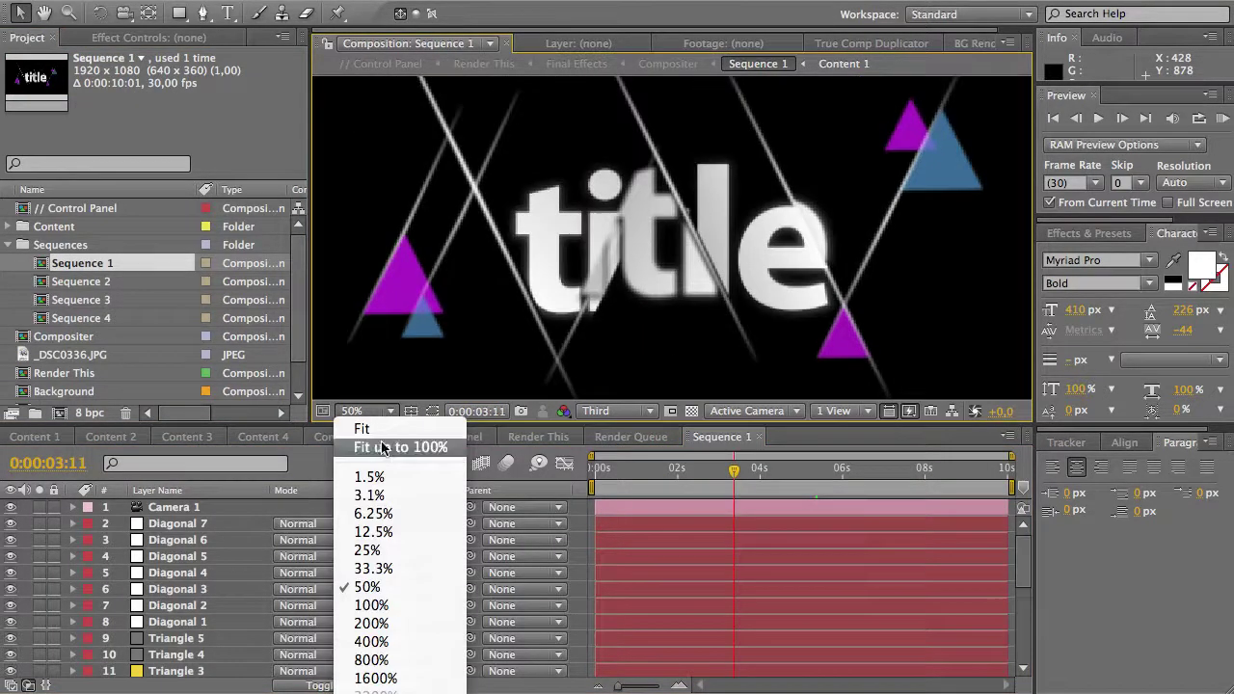
click(383, 427)
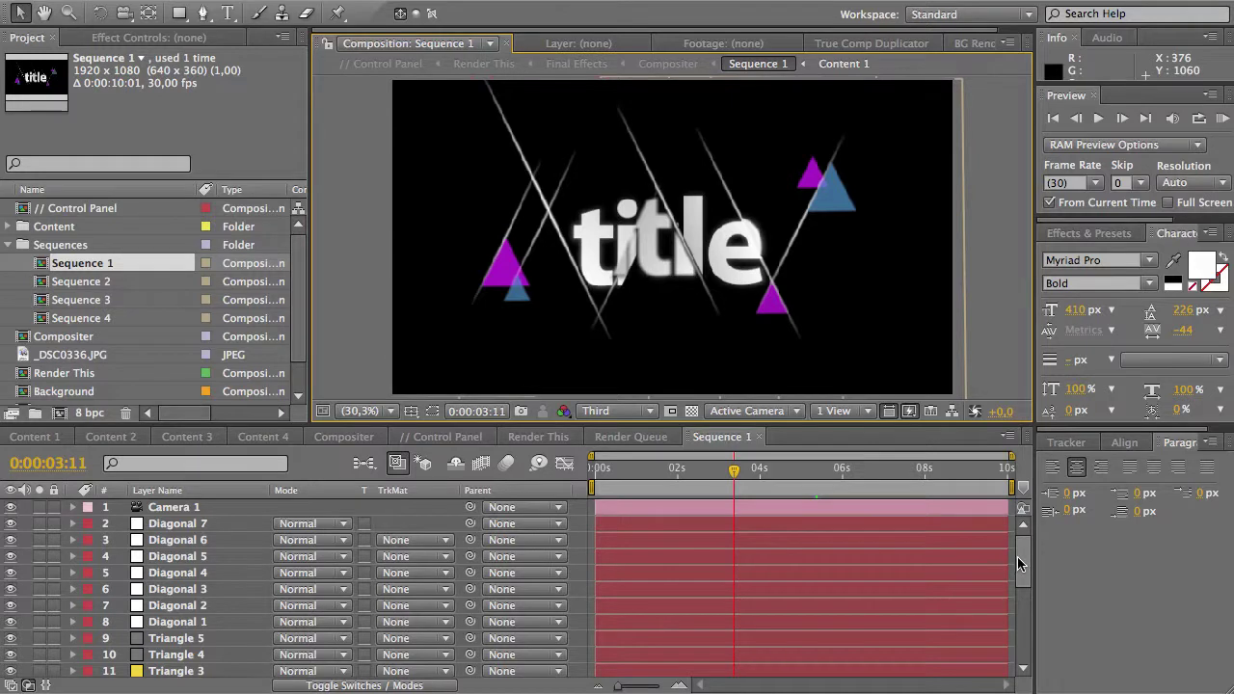
drag(1020, 564, 1022, 597)
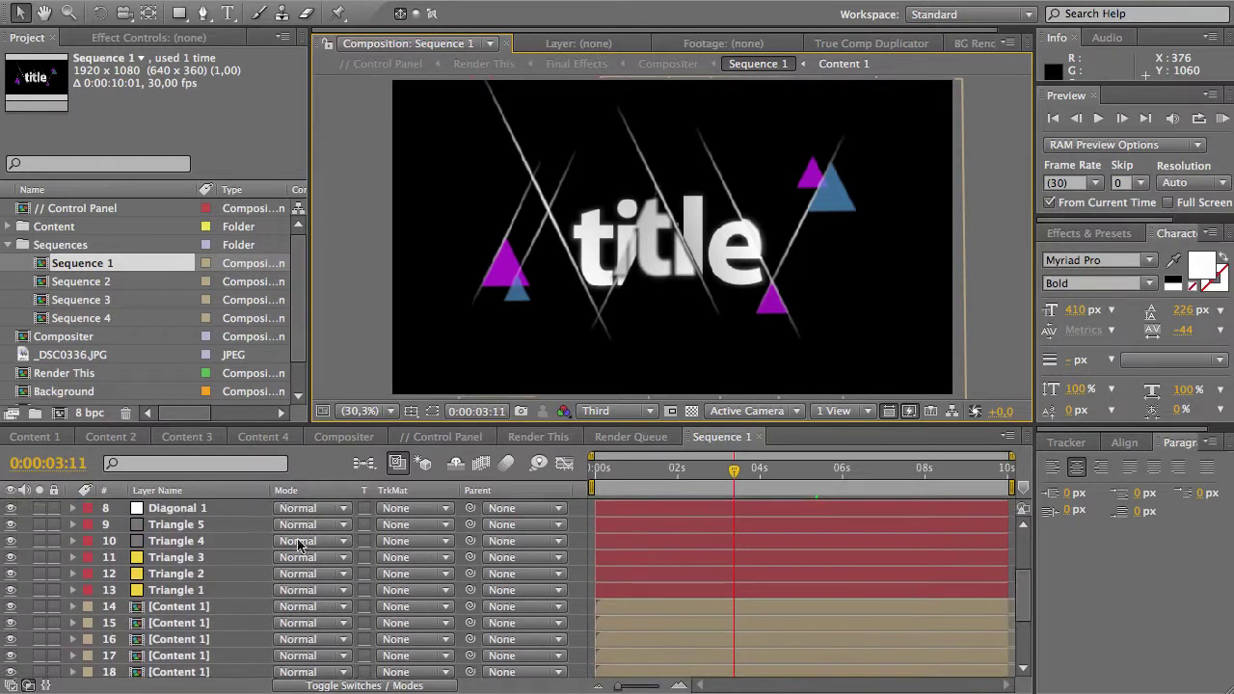
Step: Delete the five triangle layers, Triangle 1 through Triangle 5
click(192, 590)
shift+click(192, 525)
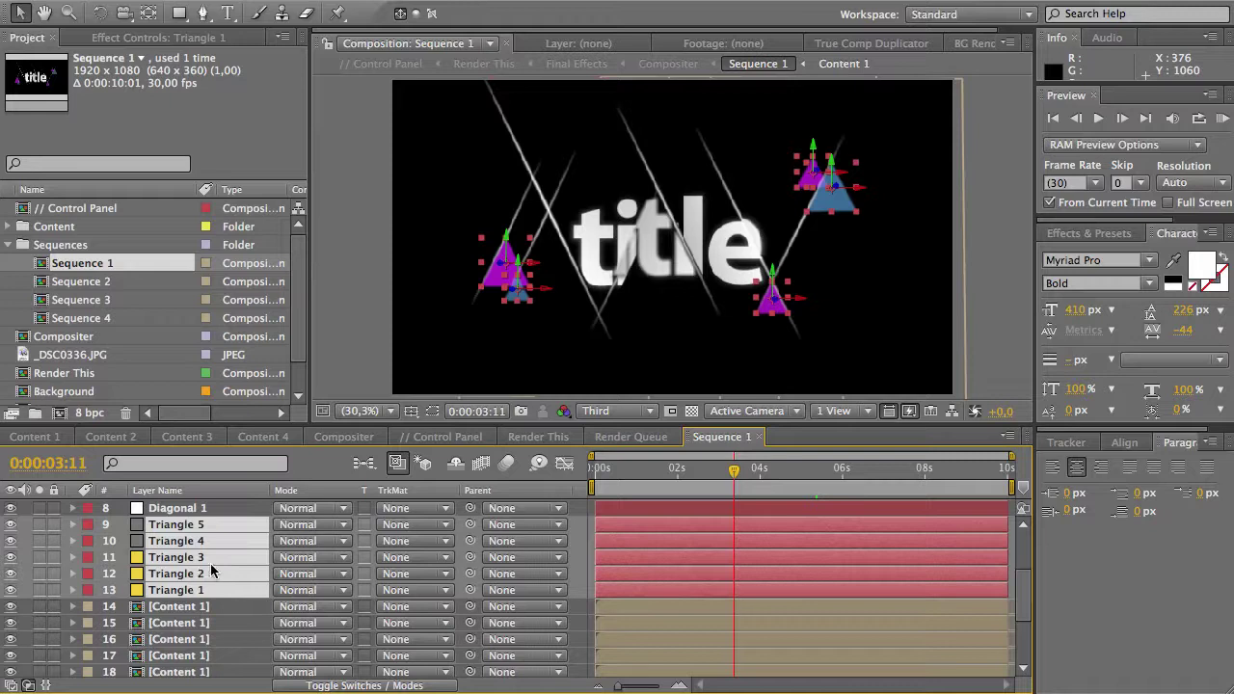
key(Delete)
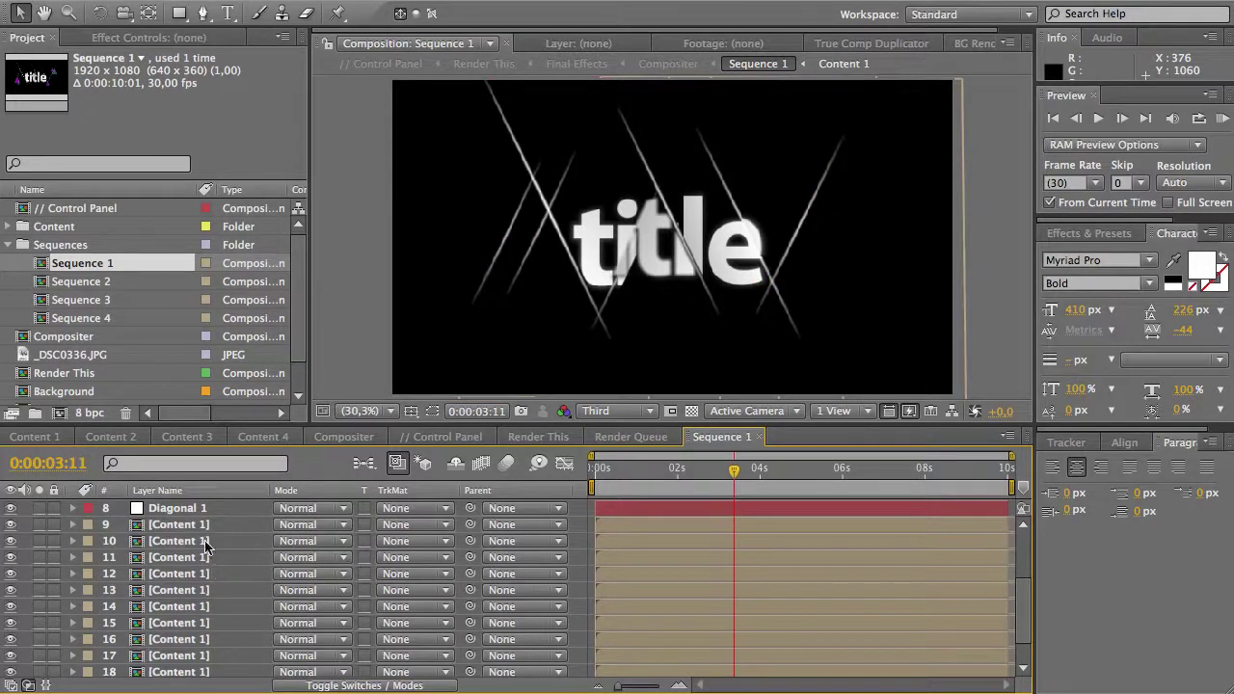
Step: Delete the Diagonal 3 and Diagonal 2 layers from Sequence 1
scroll(1019, 568, up, 3)
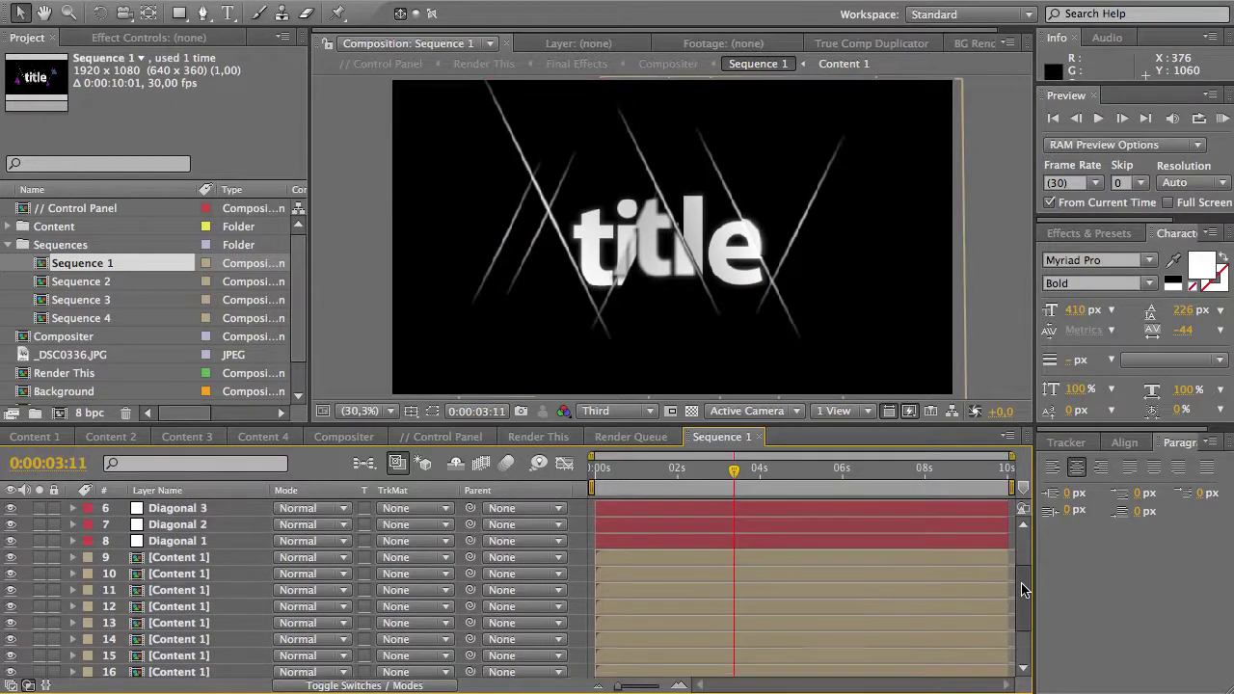
click(220, 519)
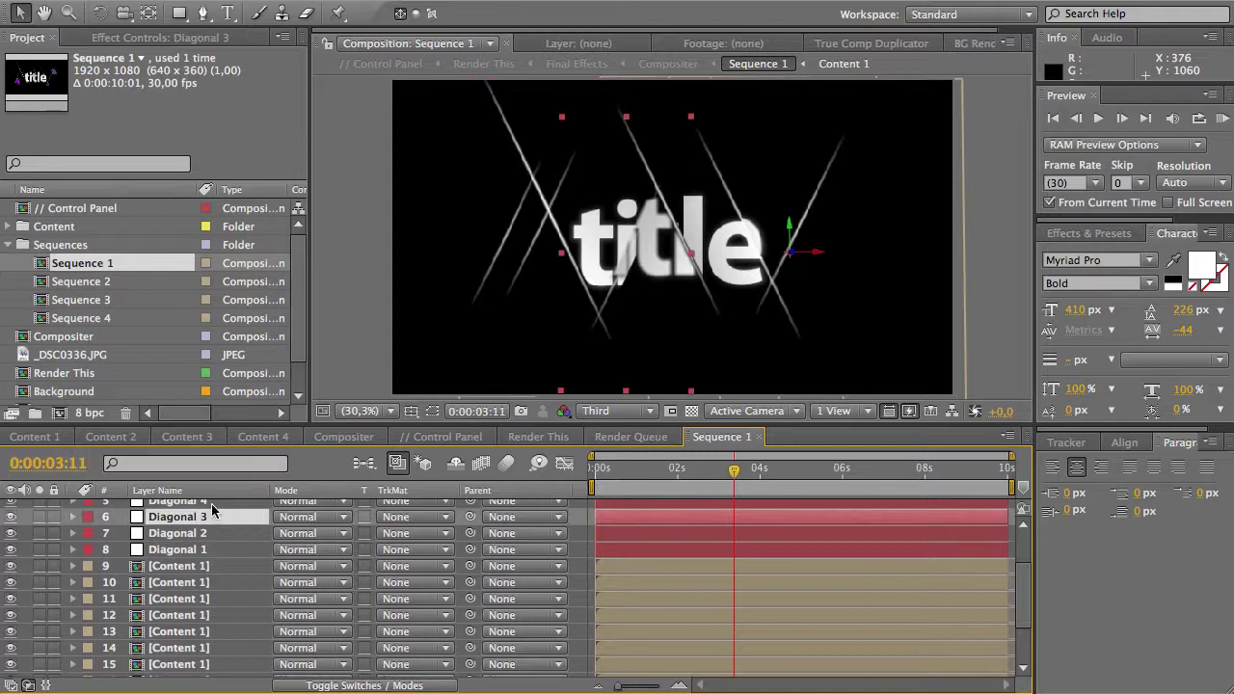
key(Delete)
click(209, 516)
key(Delete)
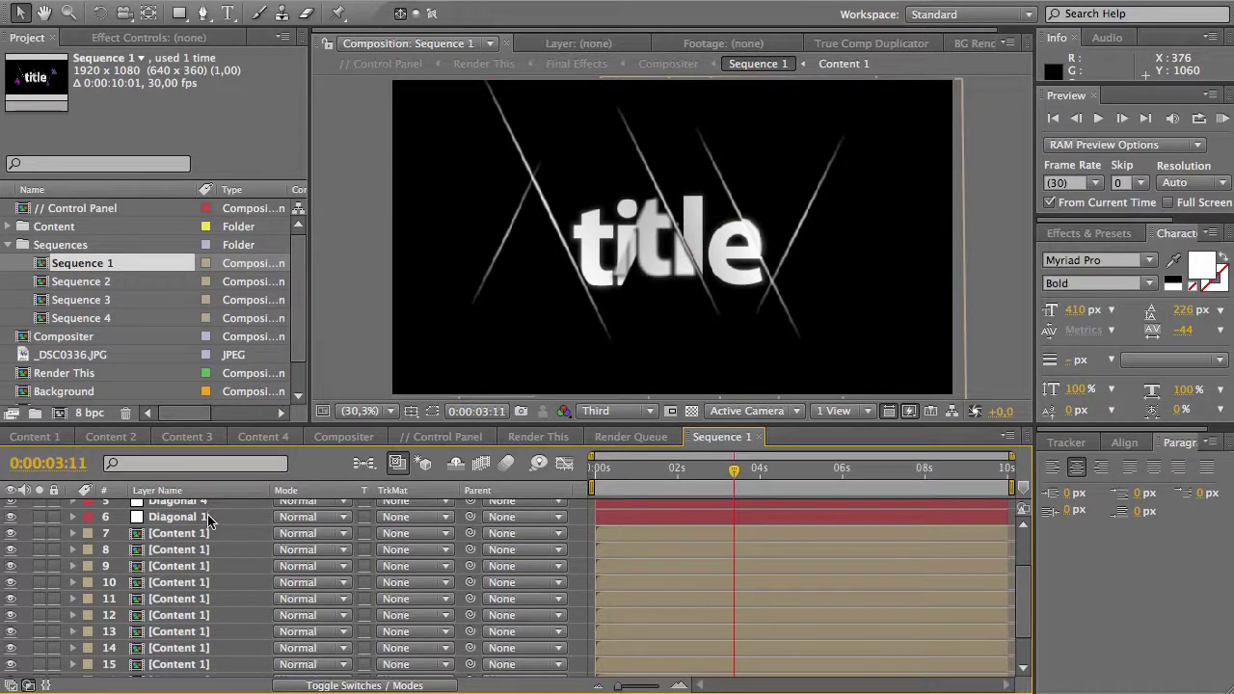
scroll(1022, 573, up, 1)
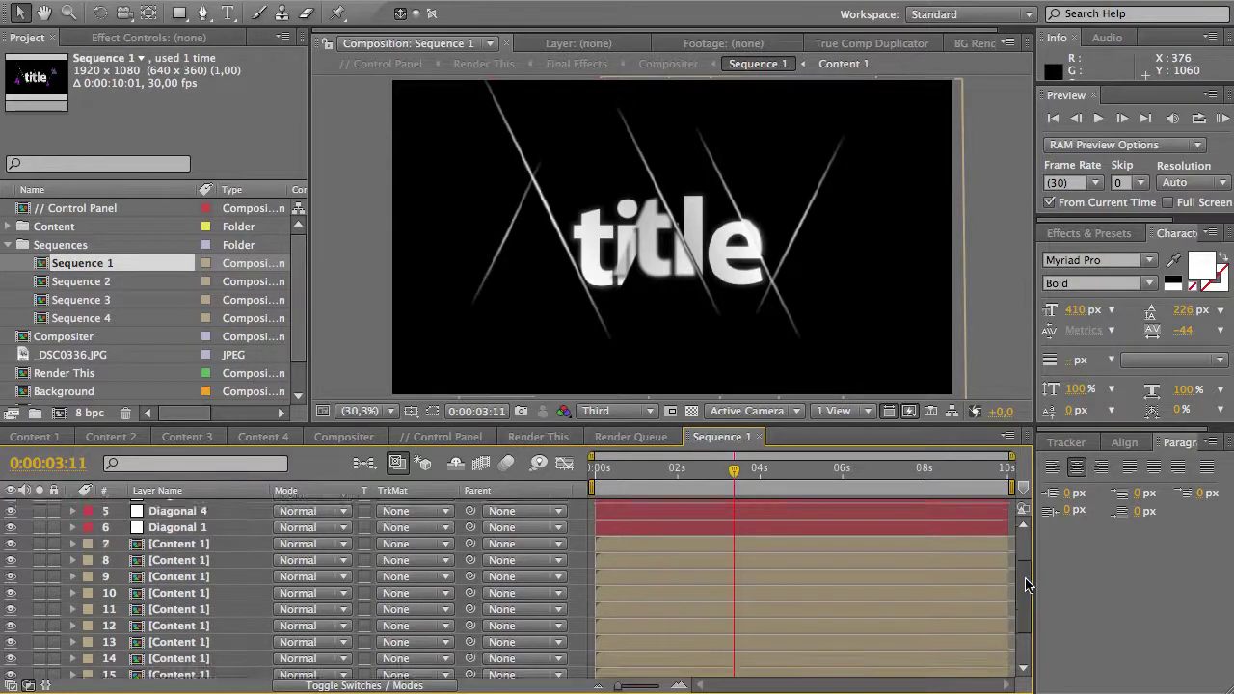
scroll(1020, 554, up, 3)
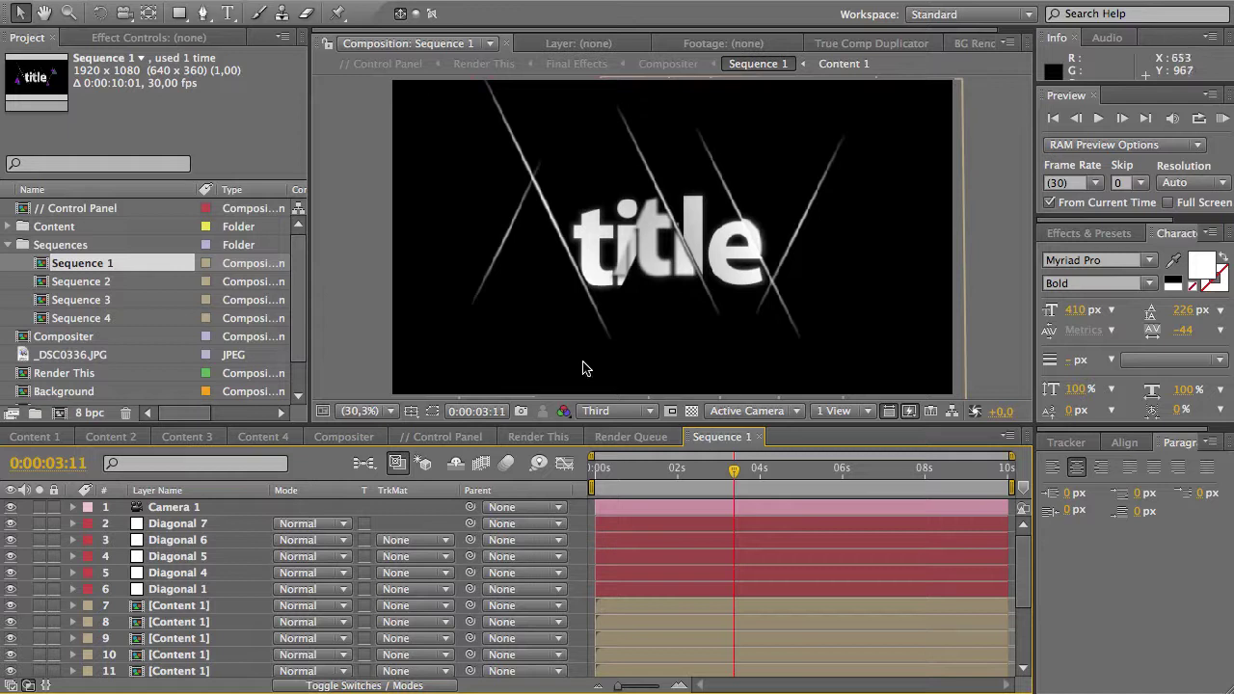
double_click(78, 281)
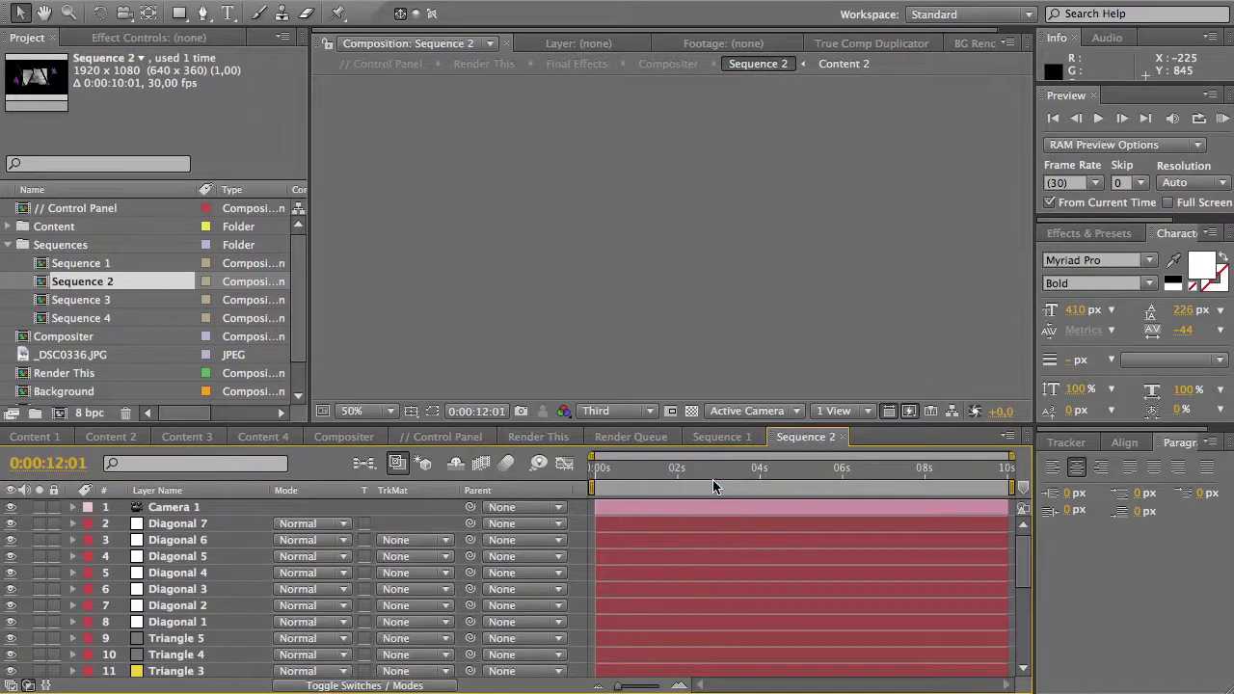
Step: Drag the Triangle 3 layer from the top-right corner onto the dog photo's upper-right corner
drag(713, 486, 679, 486)
scroll(605, 334, up, 2)
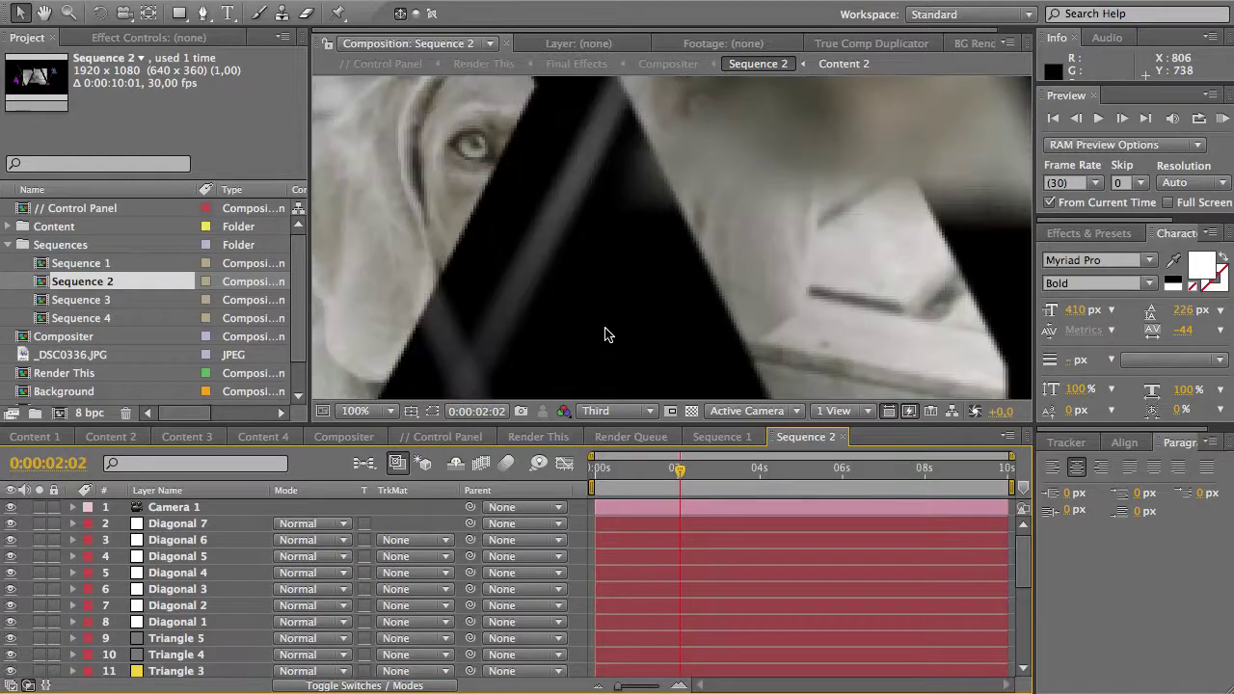
scroll(605, 334, down, 2)
scroll(605, 335, down, 2)
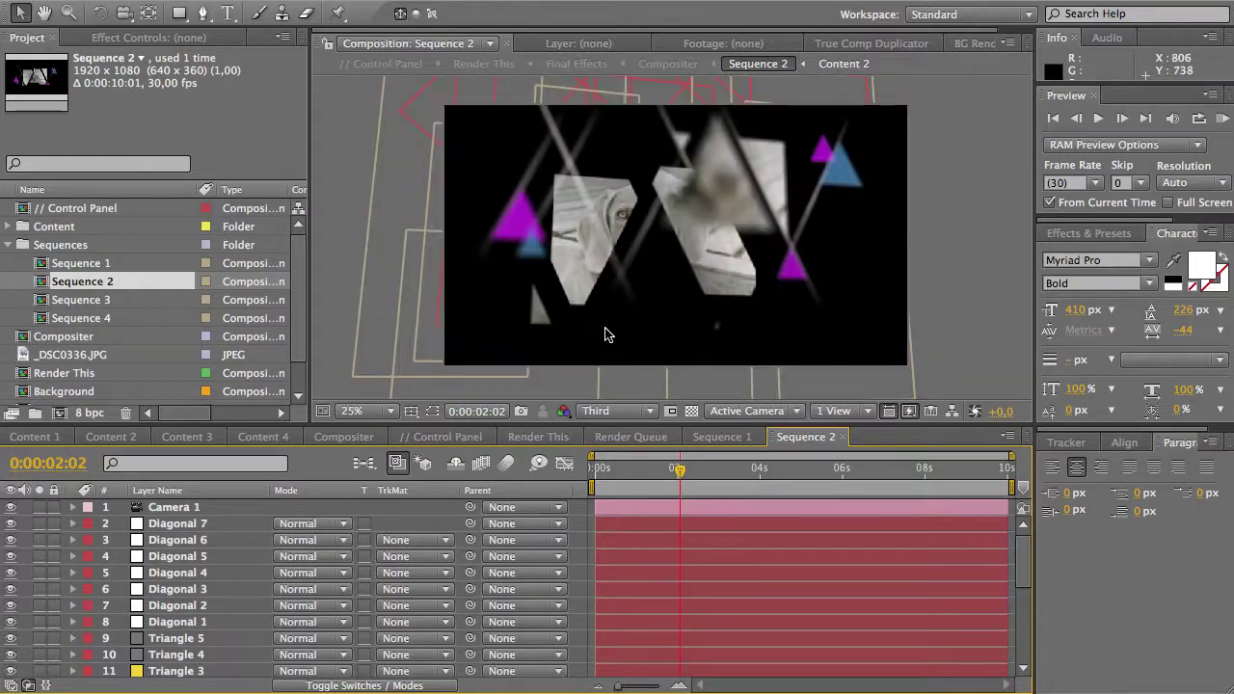
click(180, 672)
mouse_move(827, 470)
mouse_down()
mouse_move(906, 472)
mouse_move(884, 444)
mouse_up()
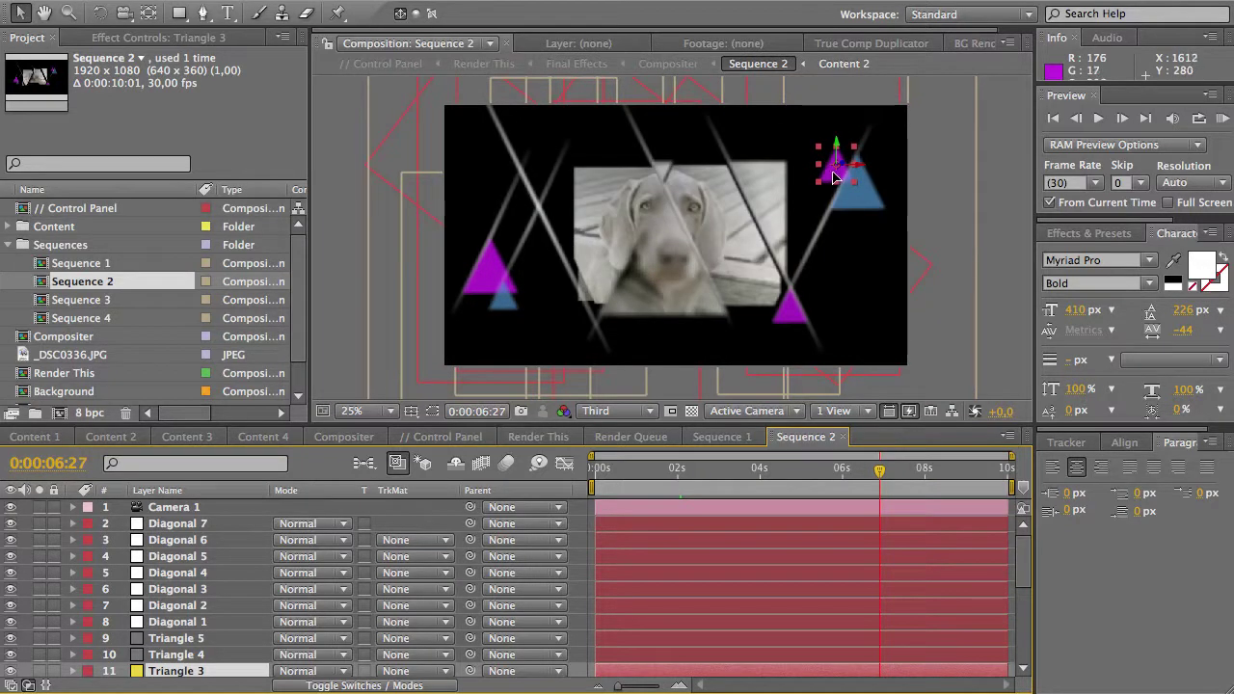
drag(835, 181, 757, 202)
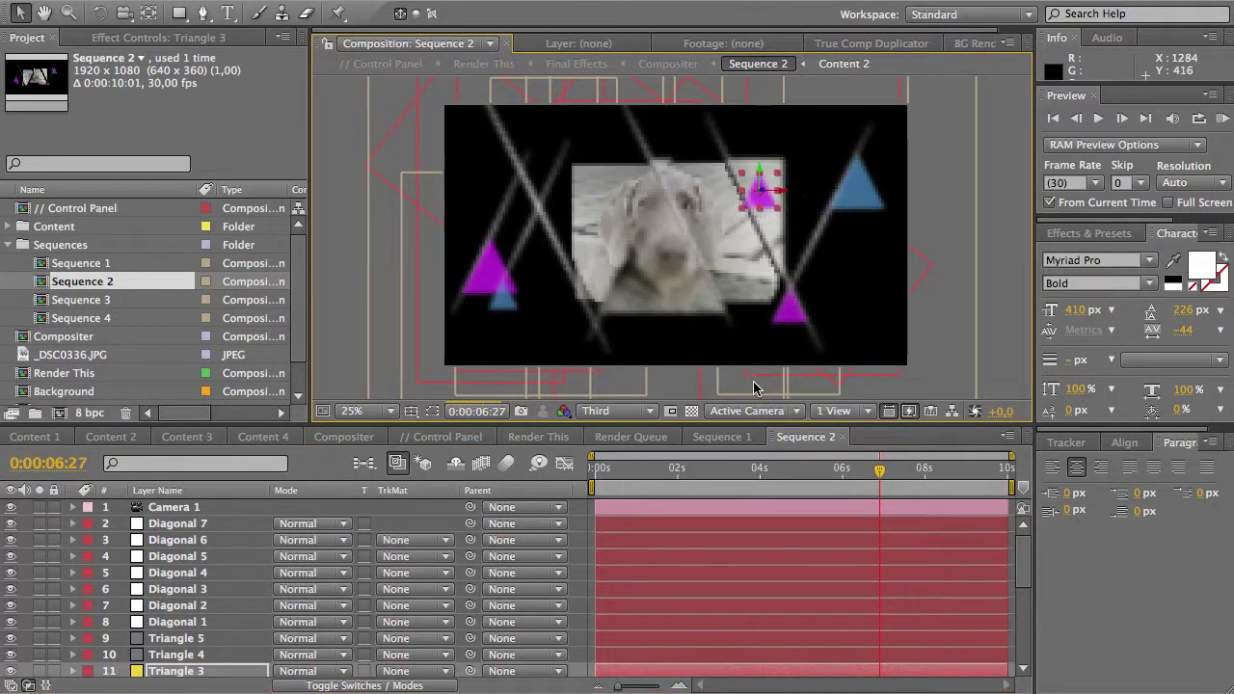
click(983, 314)
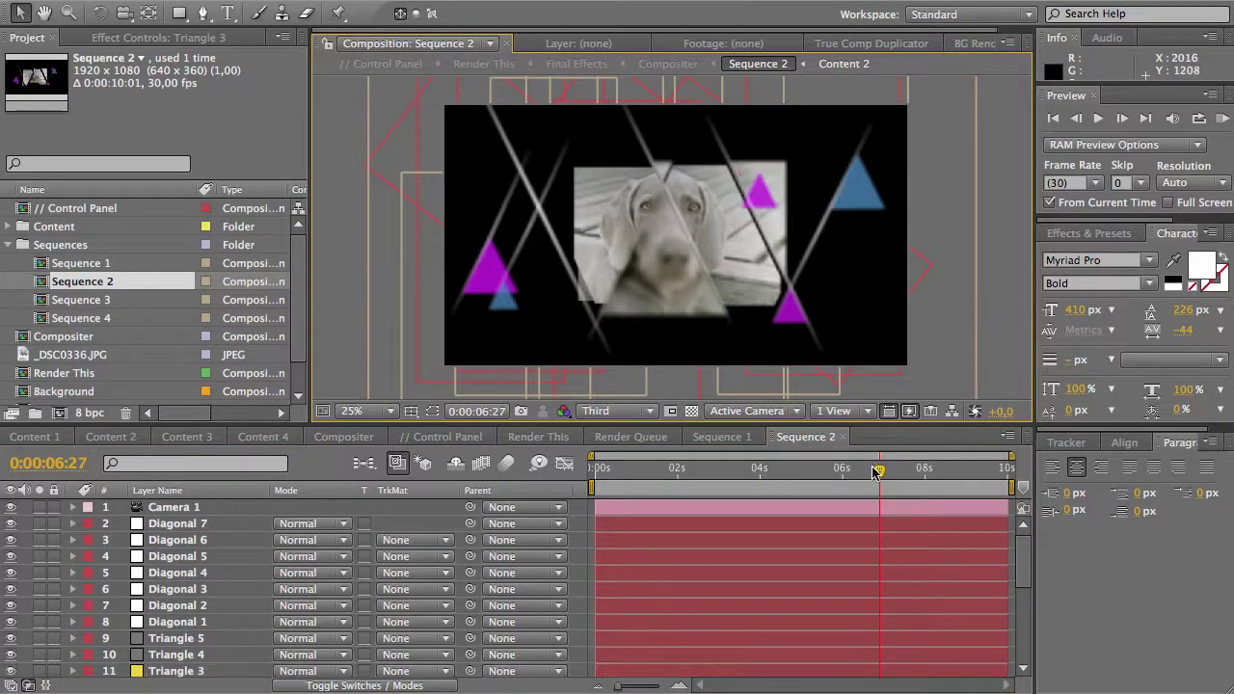
Step: Check the moved triangle at an earlier frame and collapse the Sequences folder
mouse_move(877, 472)
mouse_down()
mouse_move(732, 470)
mouse_move(835, 470)
mouse_up()
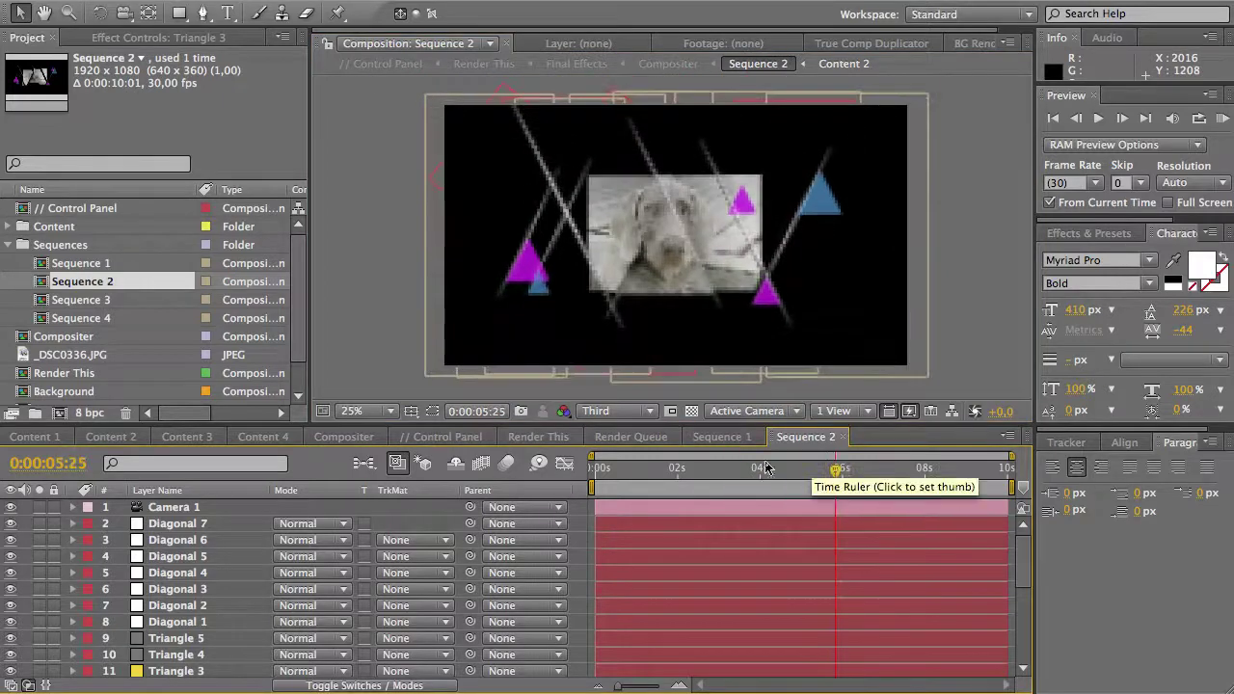
click(100, 300)
key(Down)
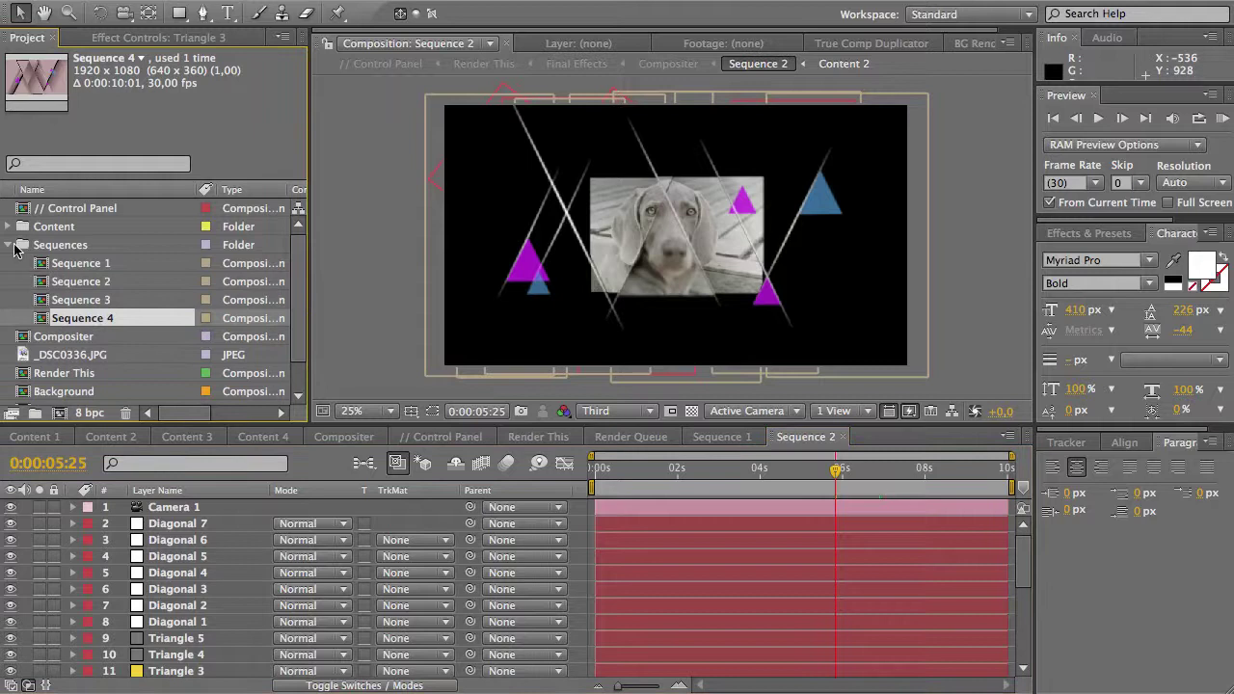
click(10, 245)
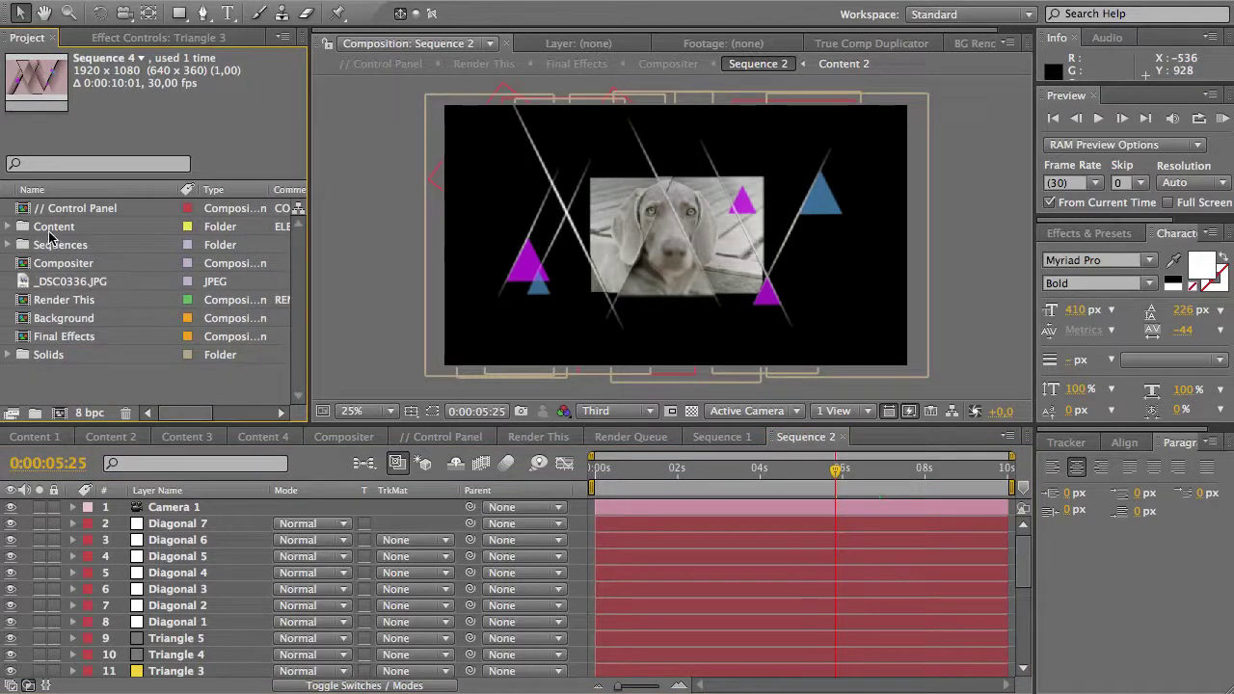
Step: Switch to Render This and scrub between its title and dog-photo sections to preview them
click(538, 437)
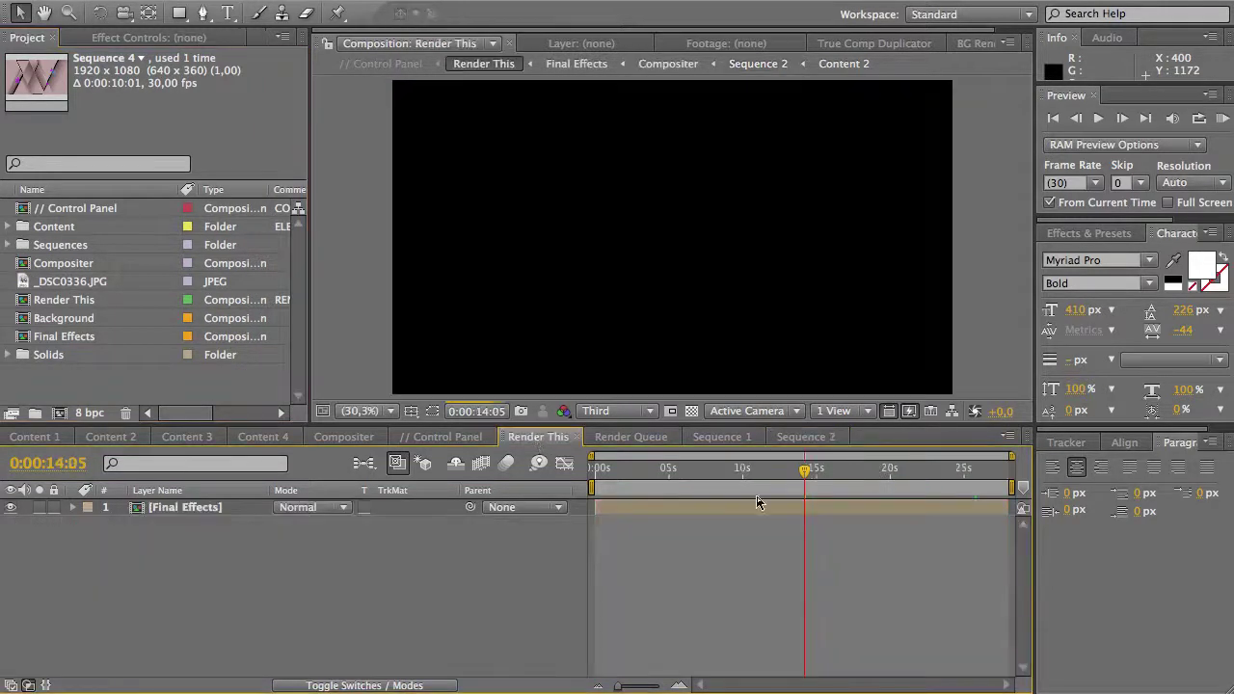
drag(814, 486, 743, 472)
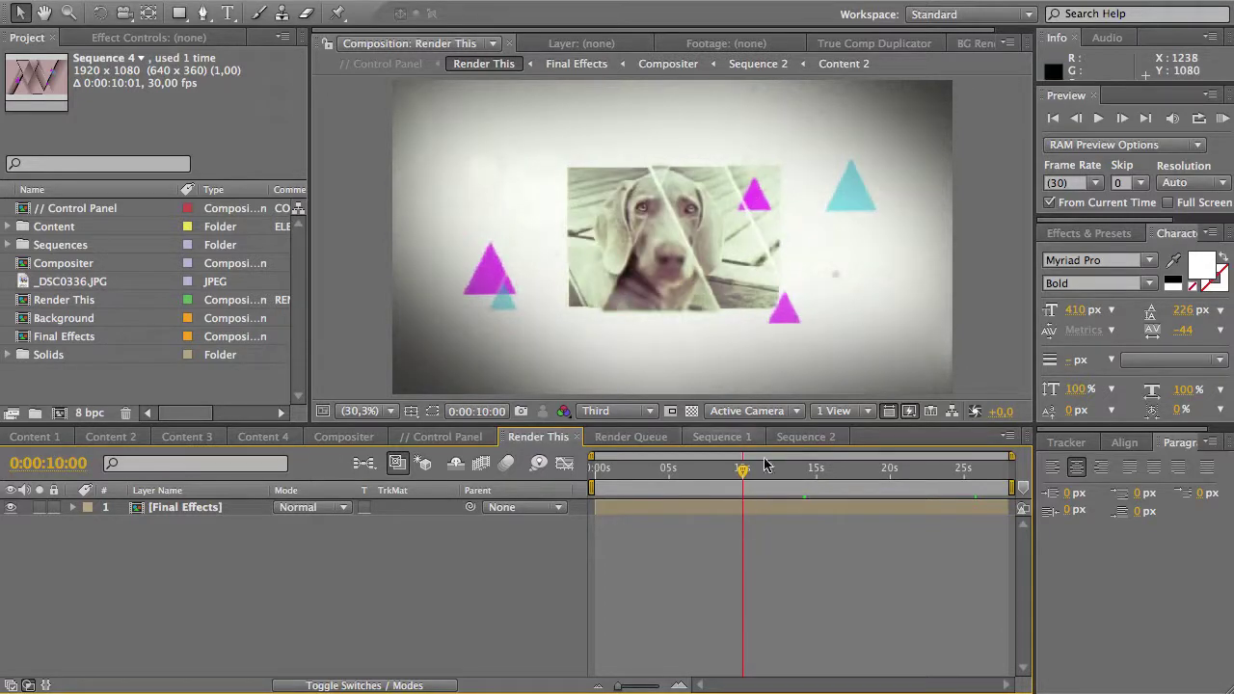
drag(743, 472, 645, 477)
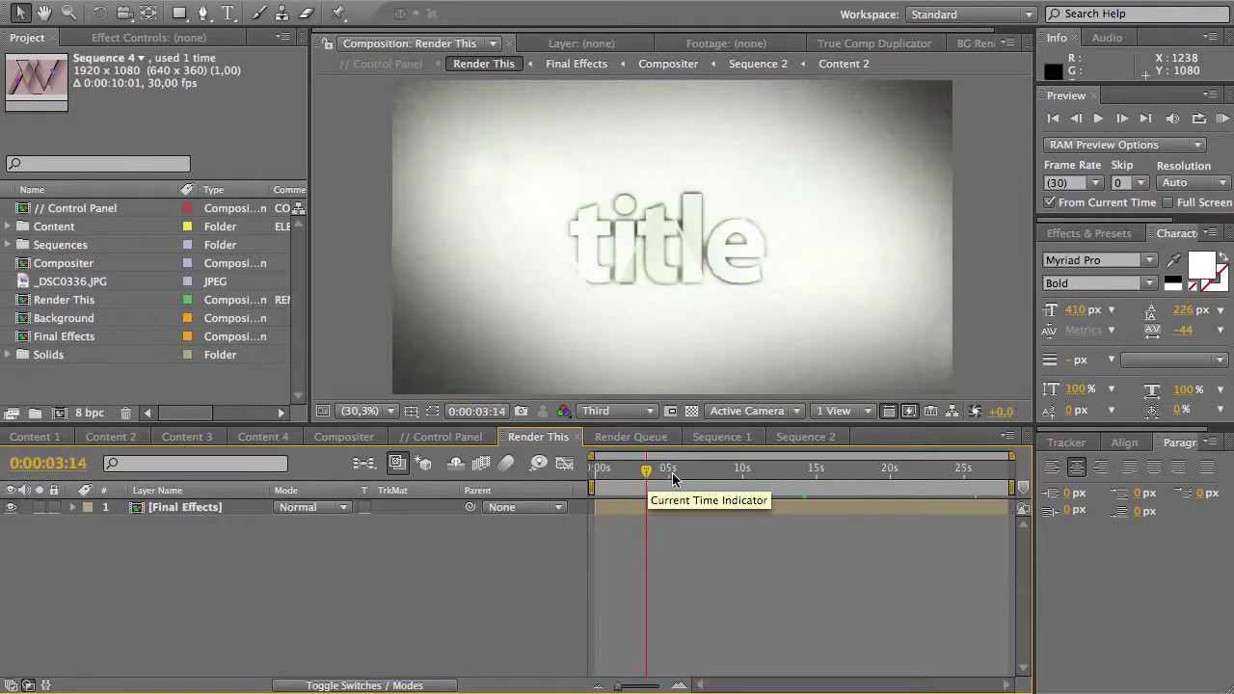
mouse_move(649, 495)
mouse_down()
mouse_move(961, 489)
mouse_move(683, 482)
mouse_up()
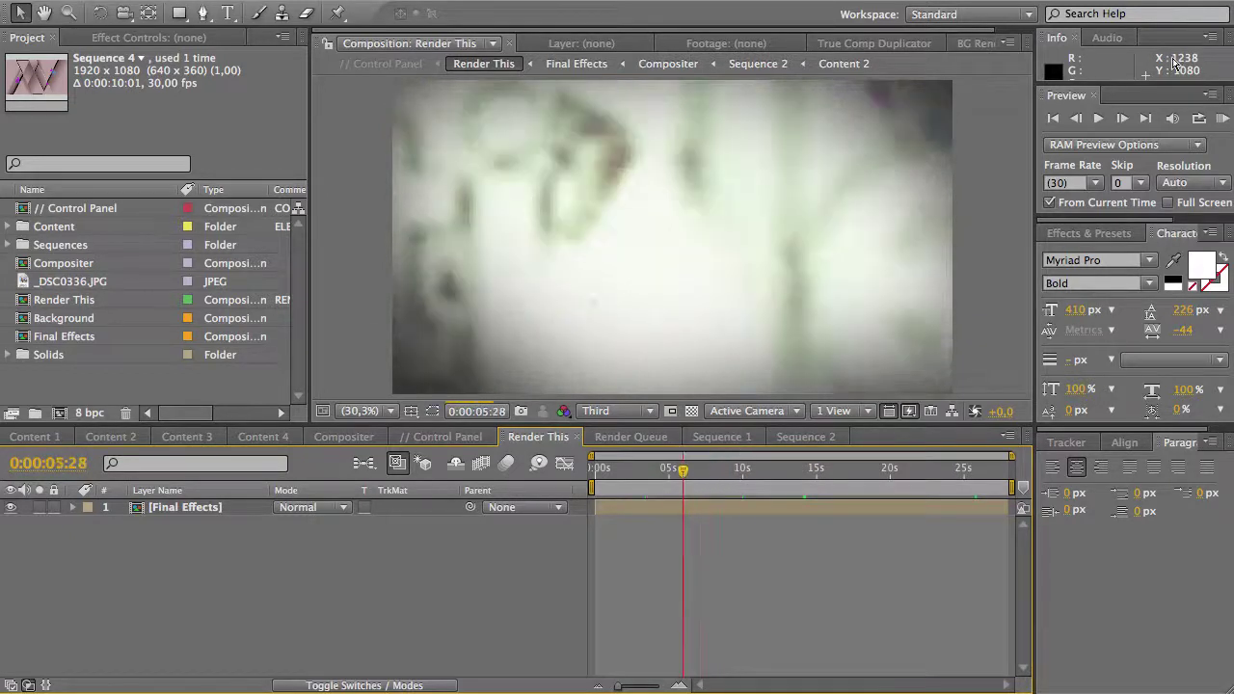